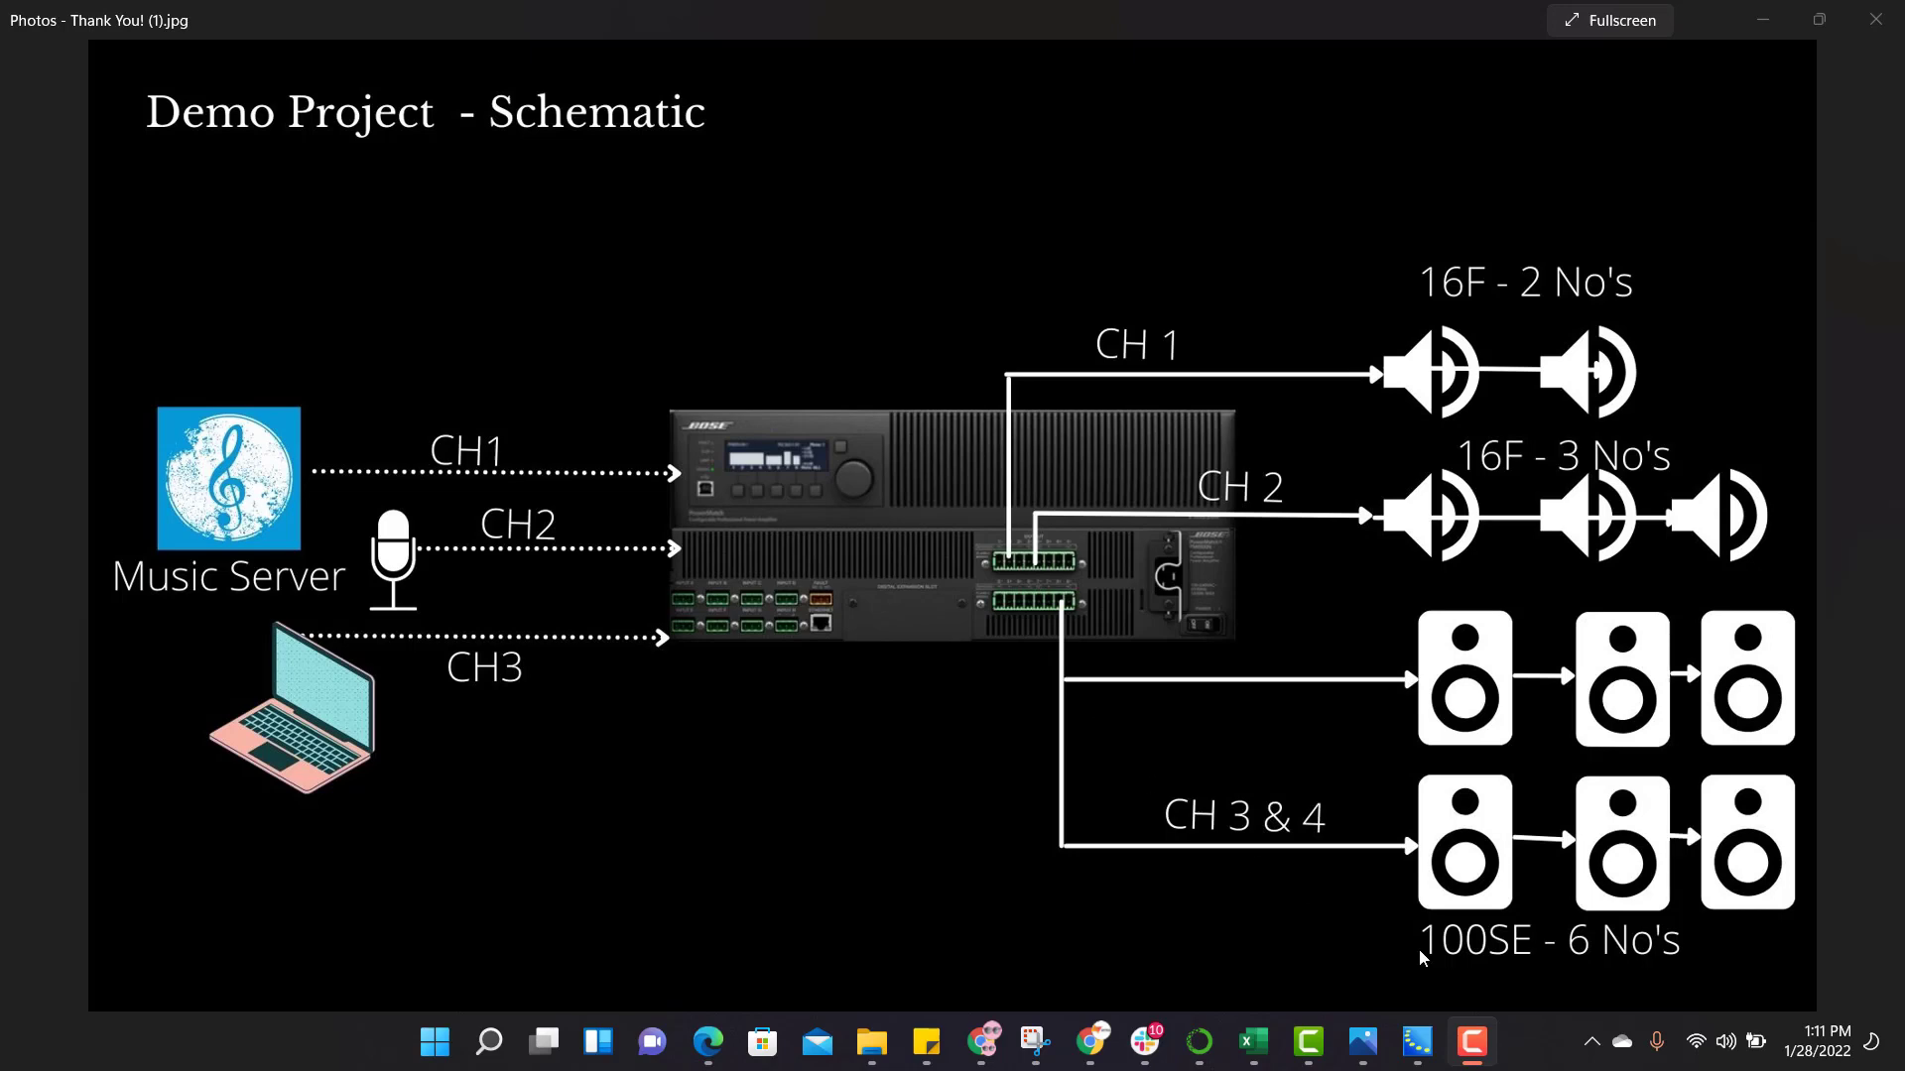
# Return from the Photos schematic to the empty ControlSpace Designer project.
pyautogui.click(1416, 1042)
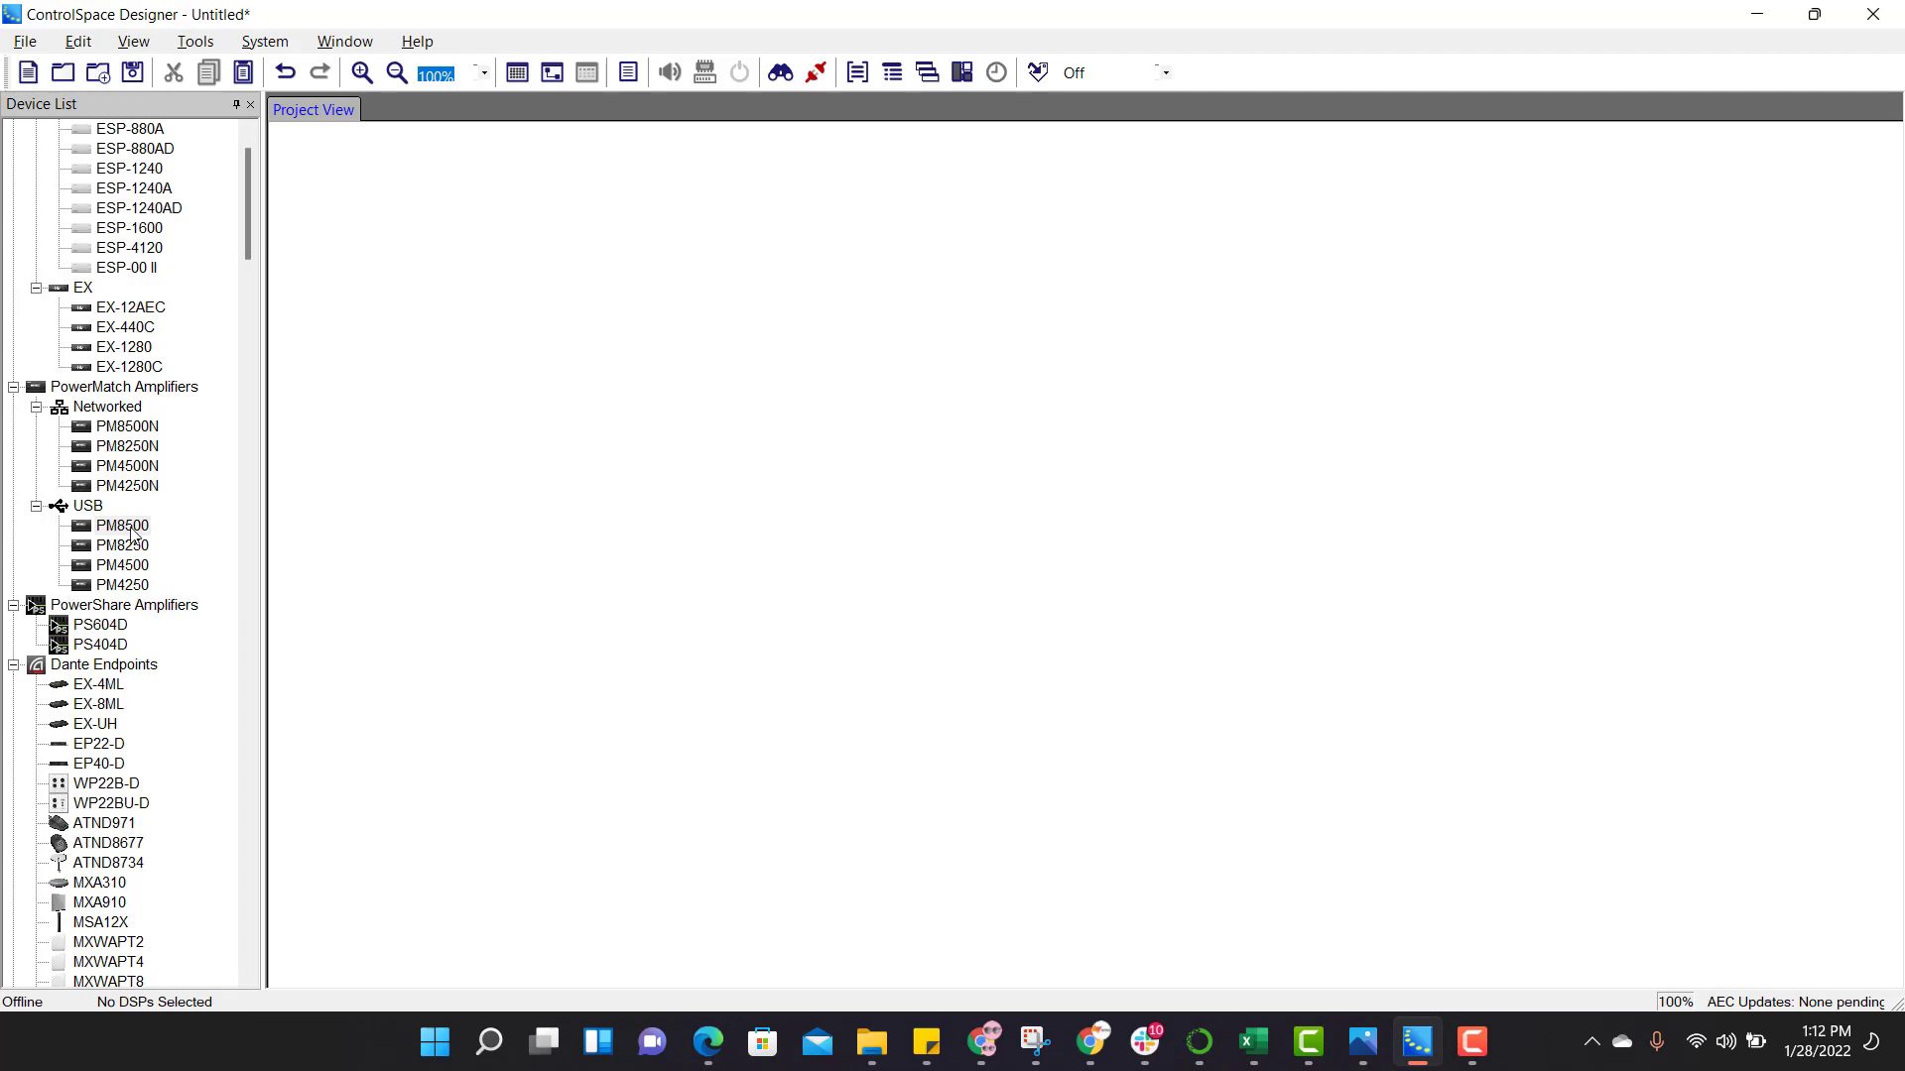
# Drag a PM8500 amplifier from the Device List onto the project canvas.
pyautogui.scroll(-2, 124, 456)
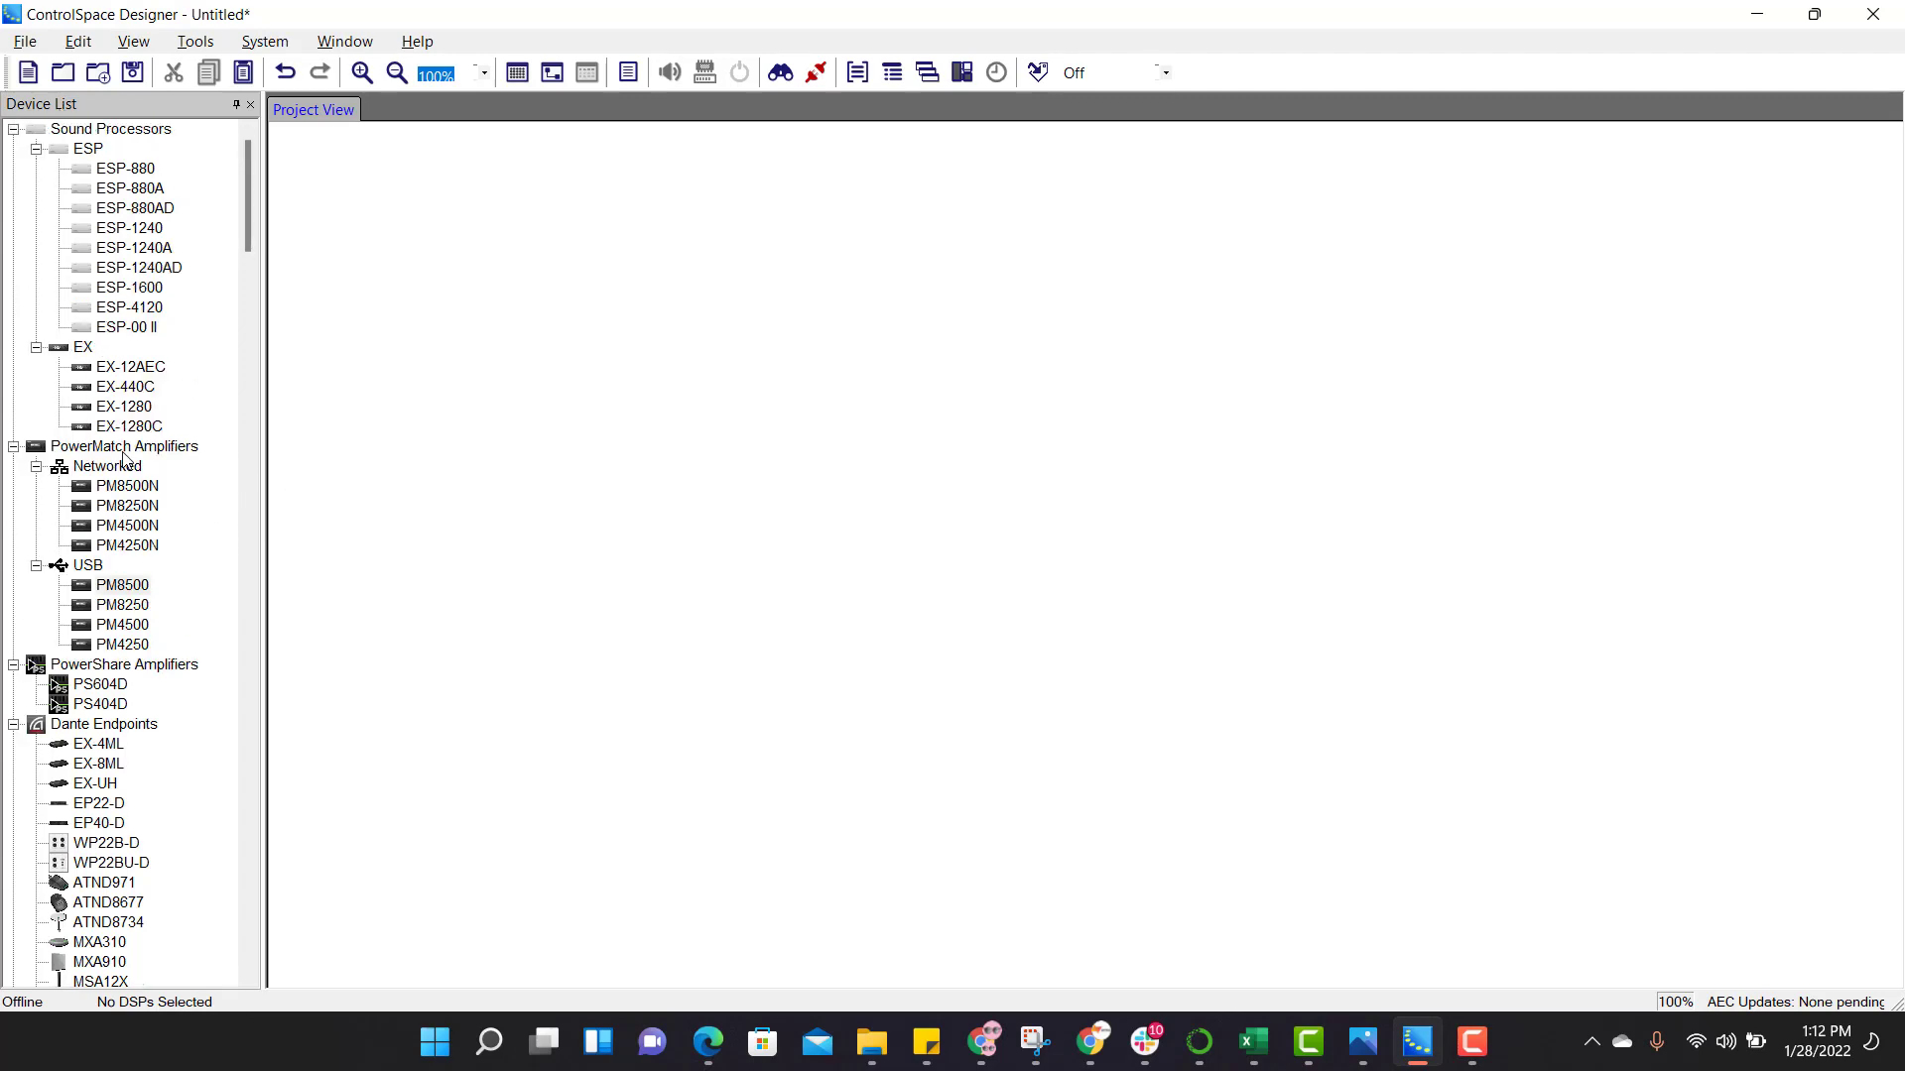
pyautogui.scroll(2, 124, 456)
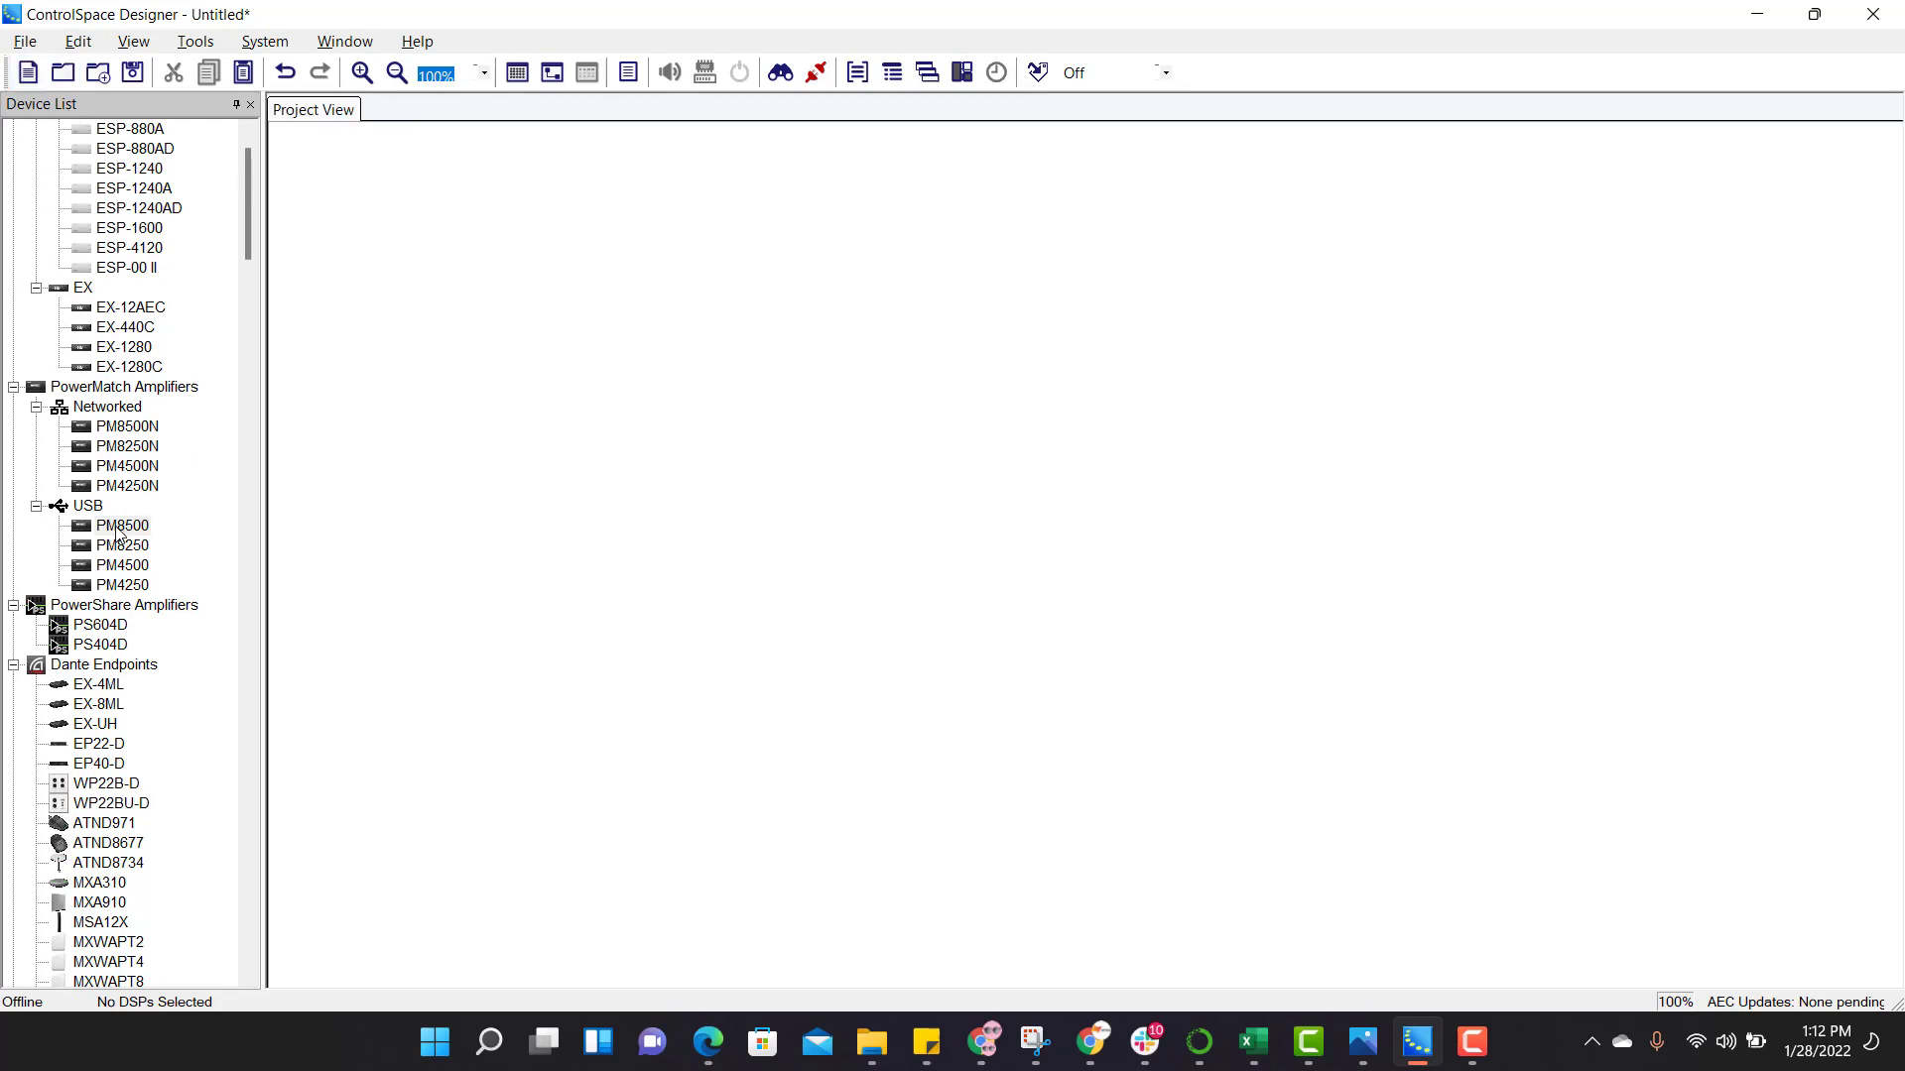
pyautogui.moveTo(116, 534); pyautogui.dragTo(739, 493)
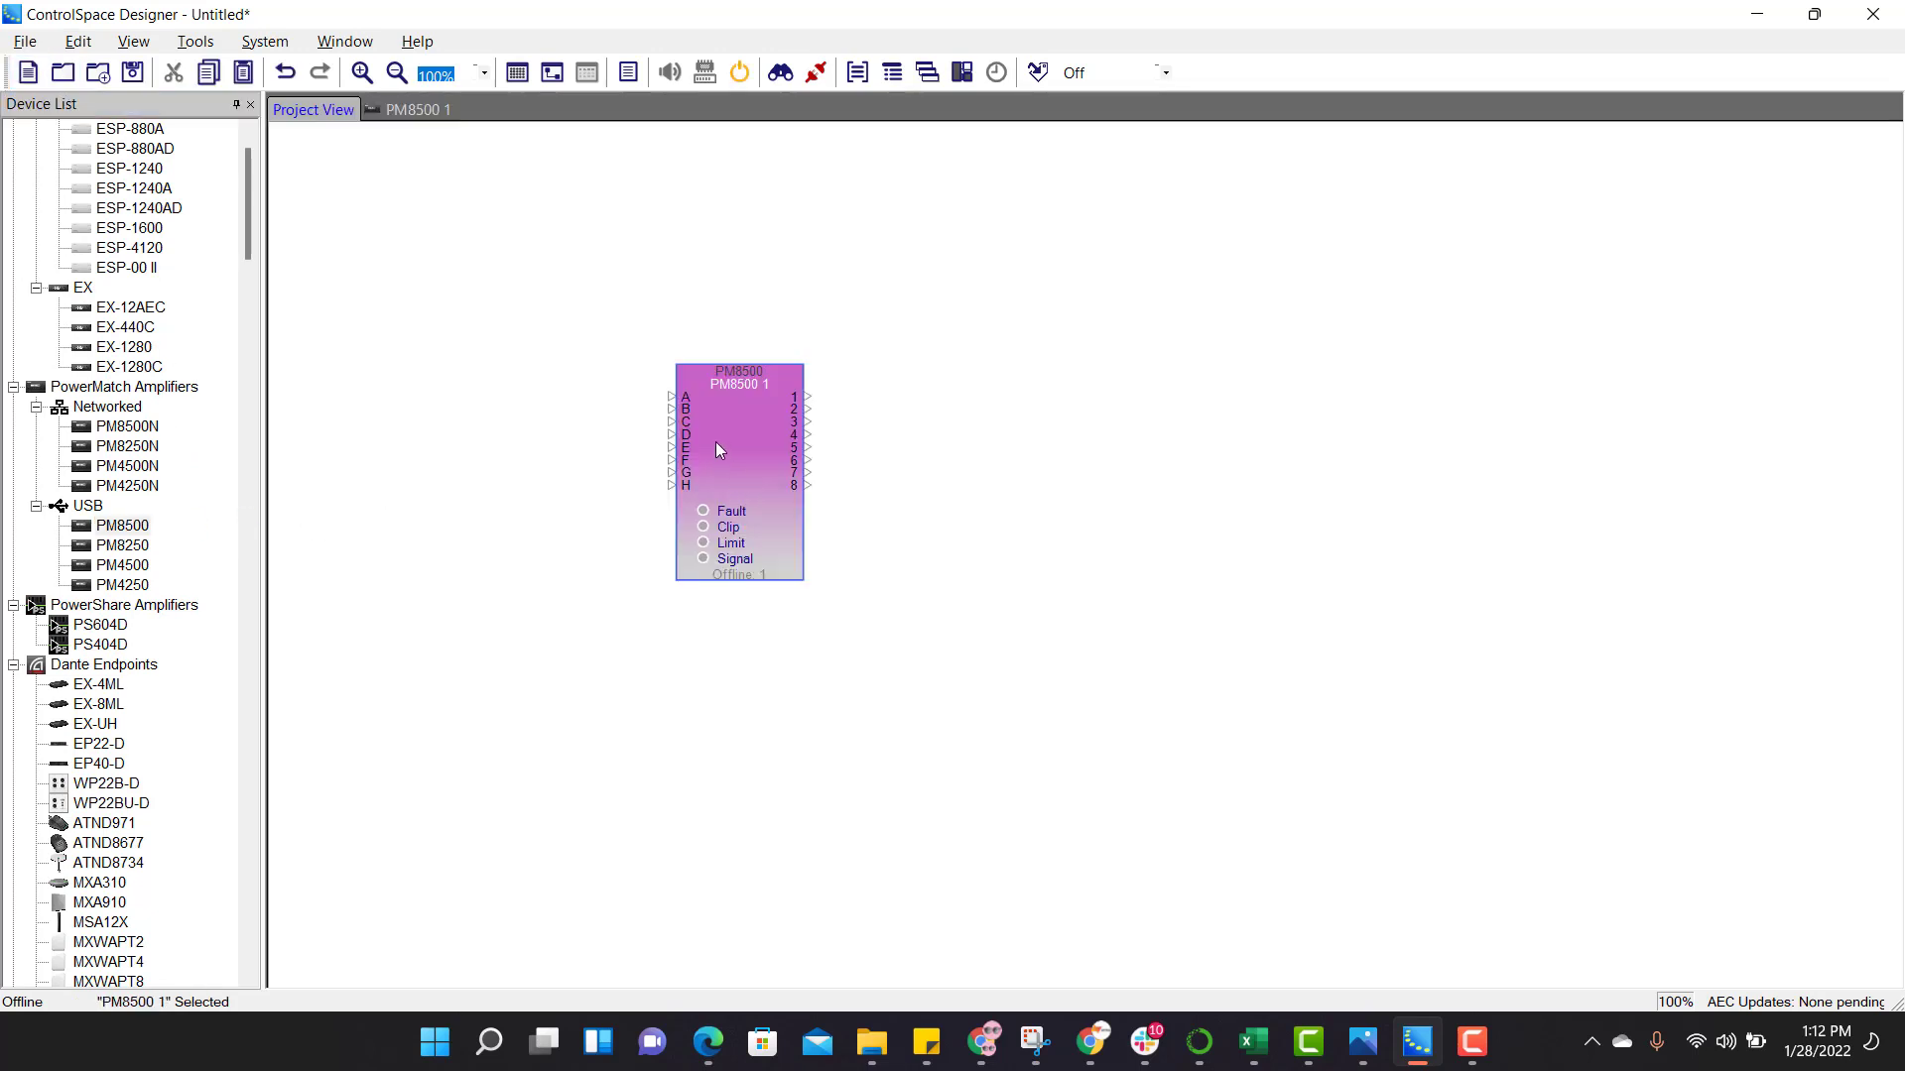
# Name the PM8500 'Av Univser' with device ID 2, then recheck the schematic.
pyautogui.rightClick(718, 448)
pyautogui.click(794, 818)
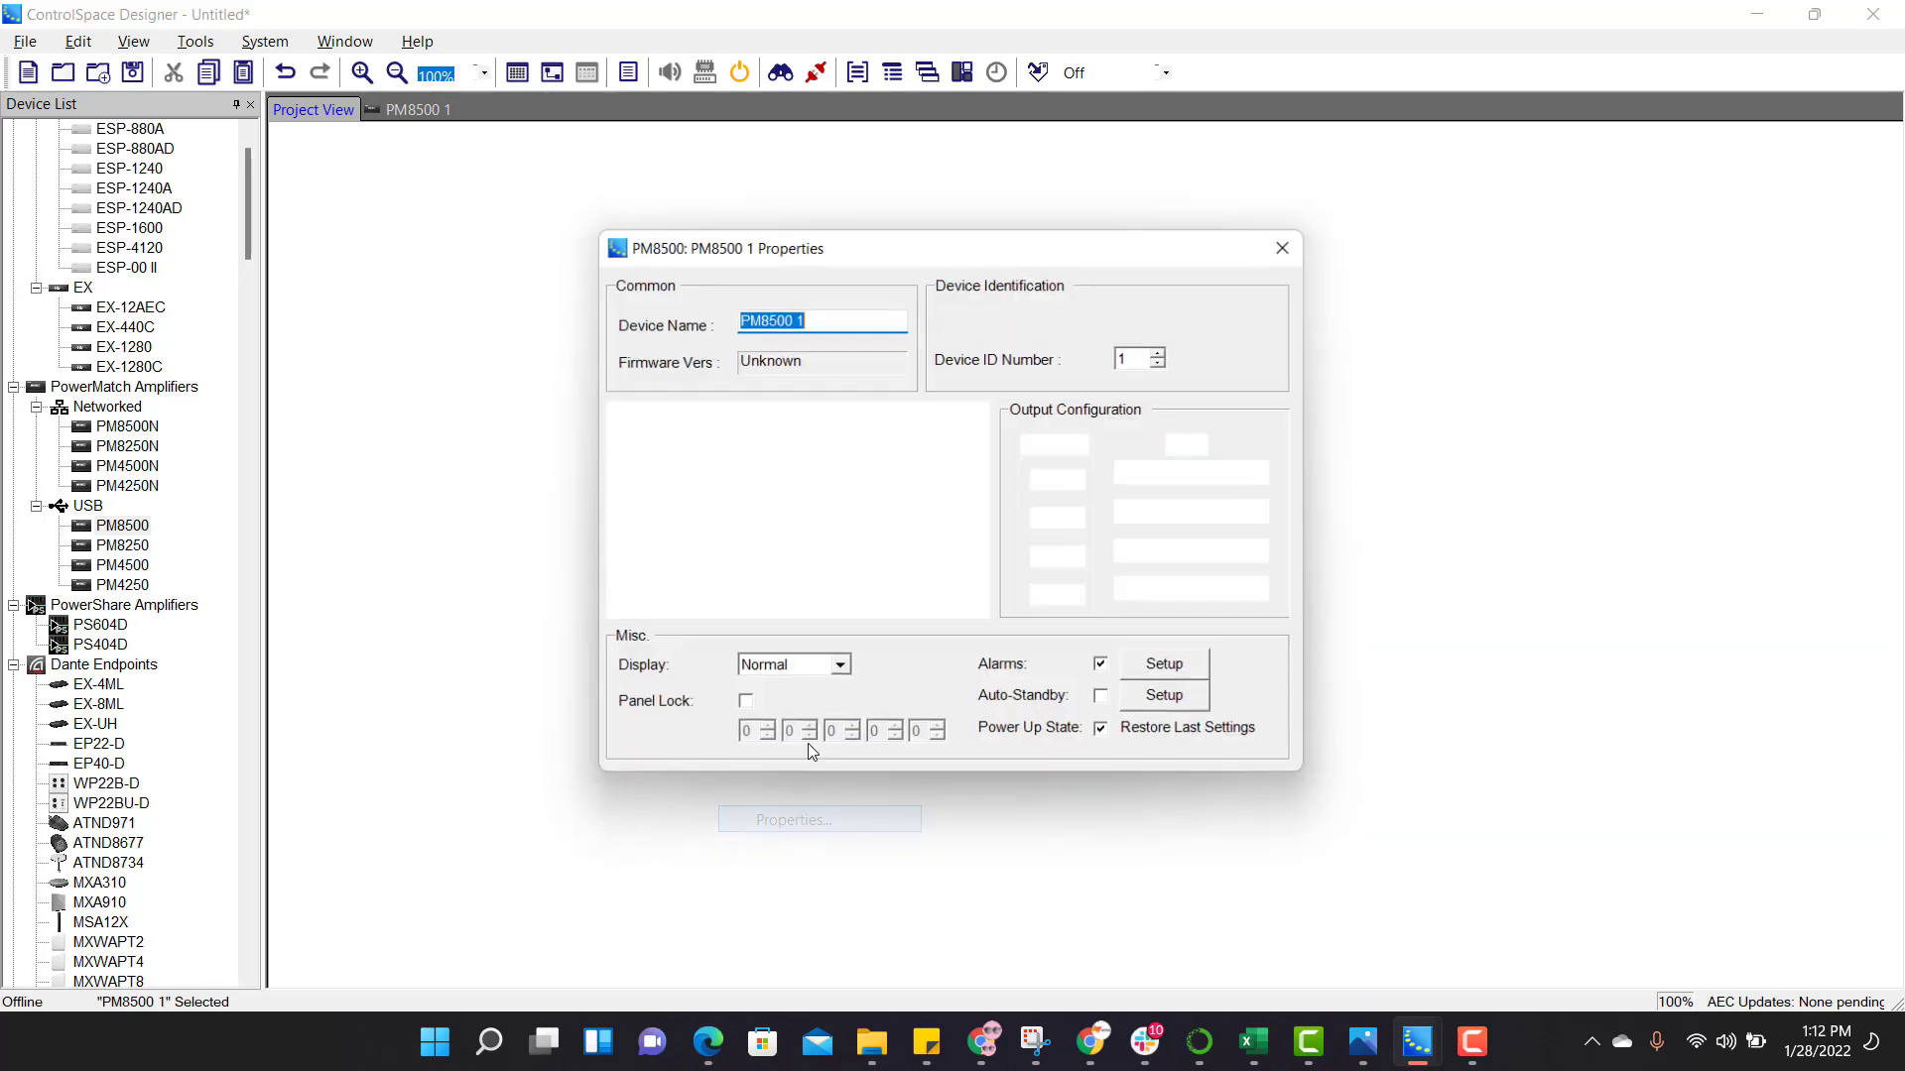
pyautogui.write('Av Univser')
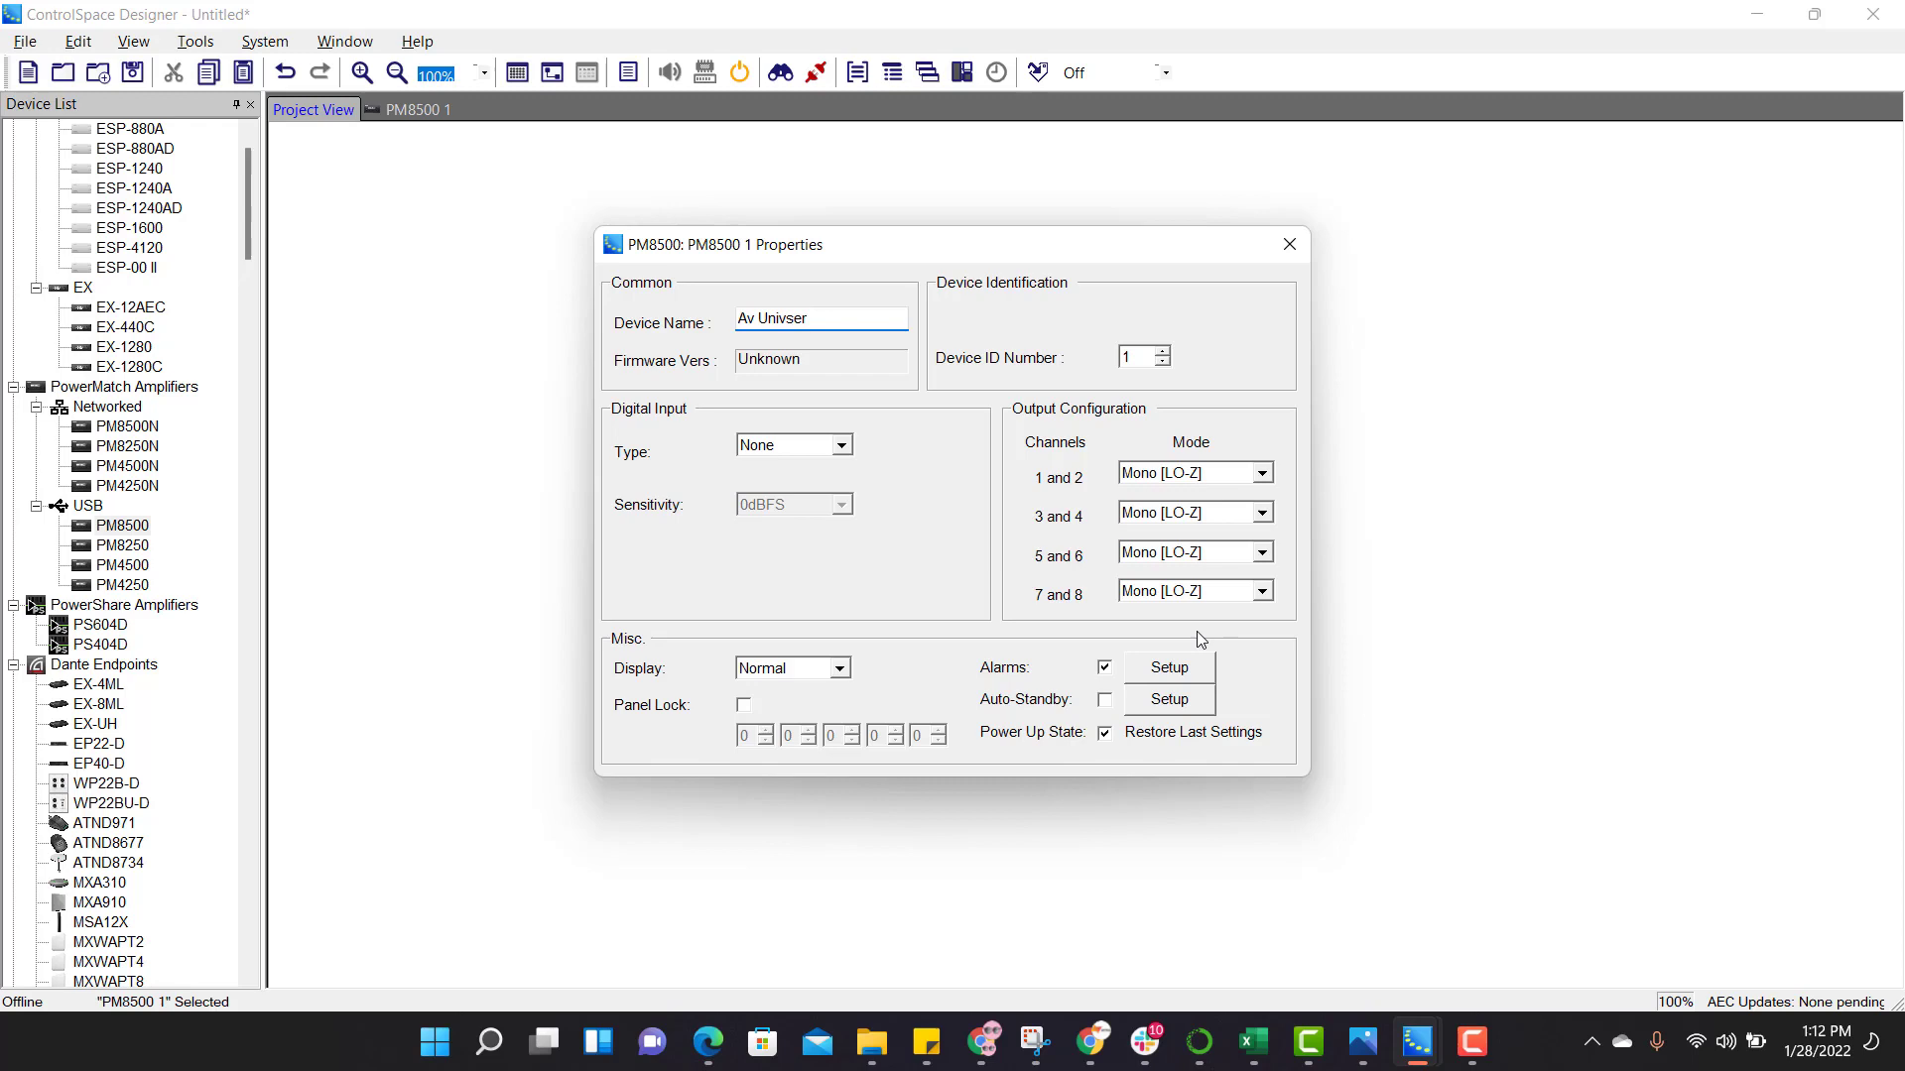
pyautogui.click(1163, 352)
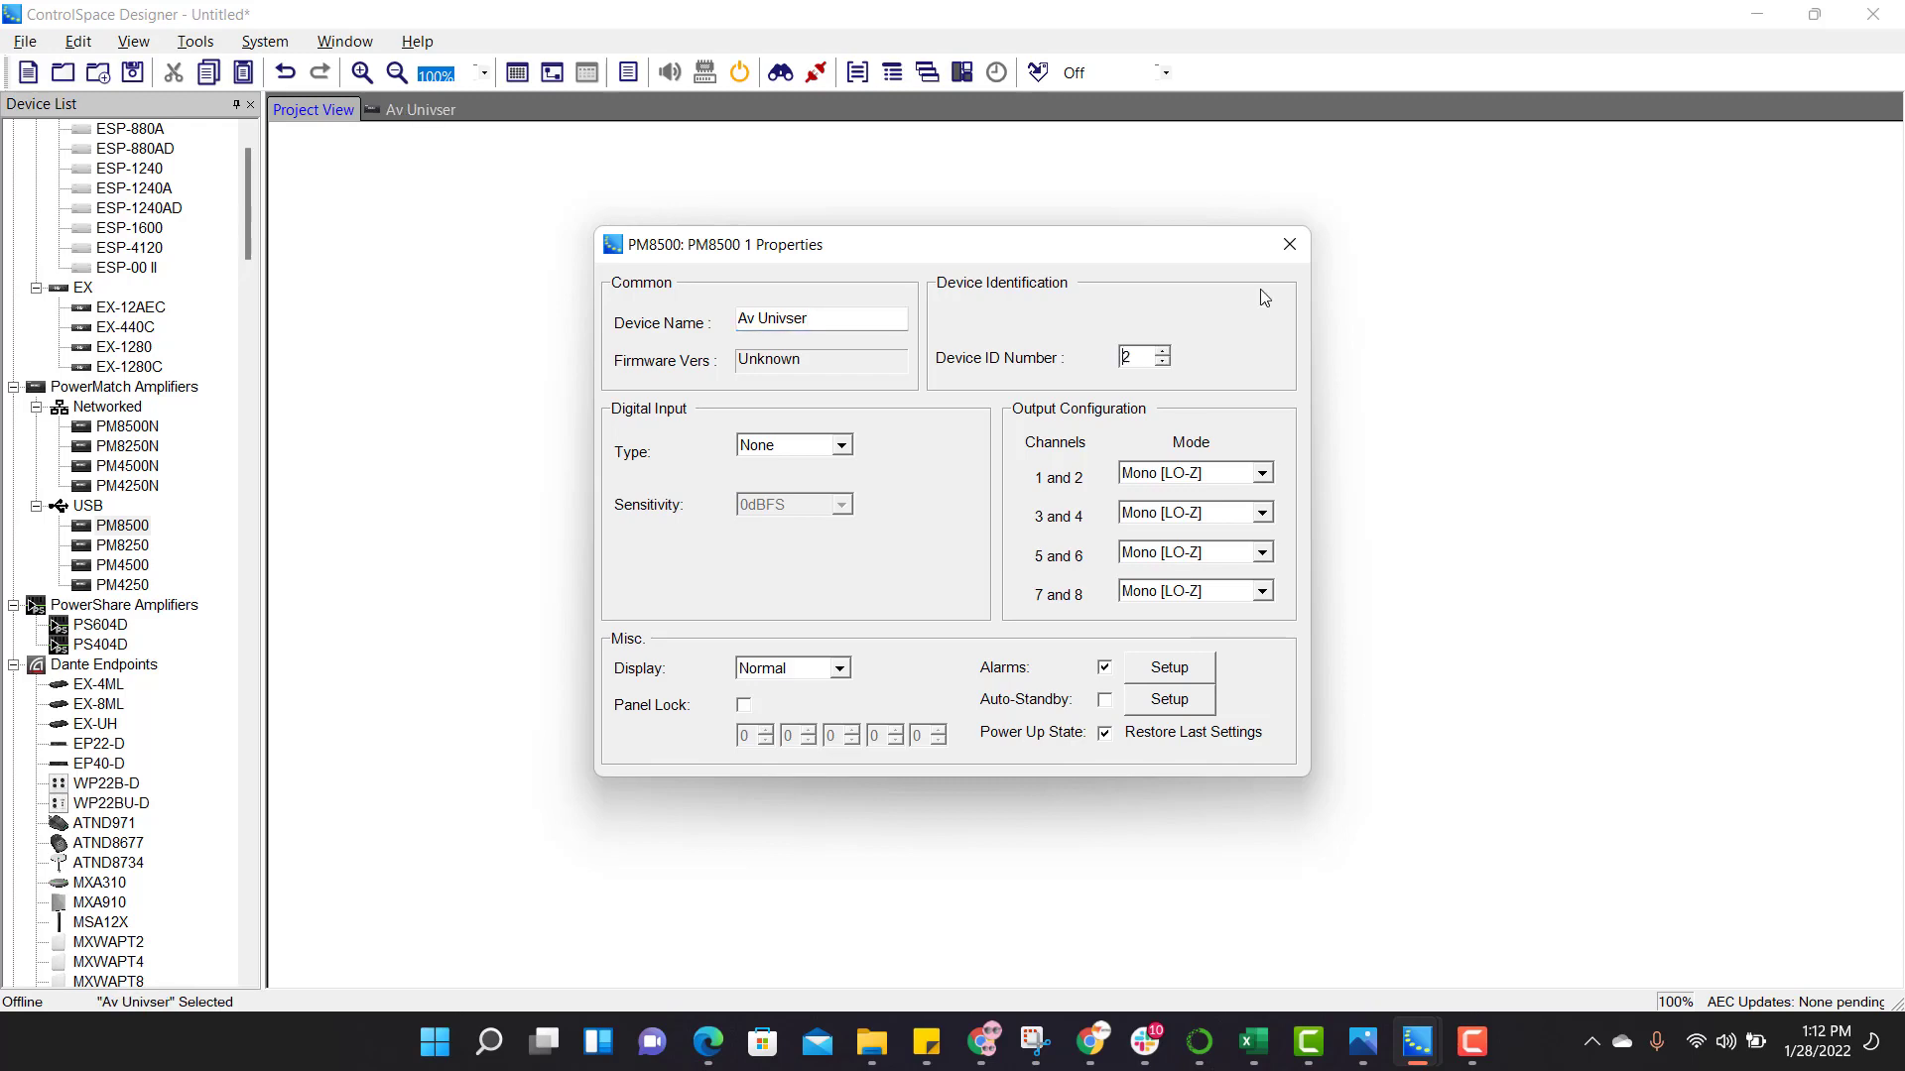
pyautogui.click(1289, 246)
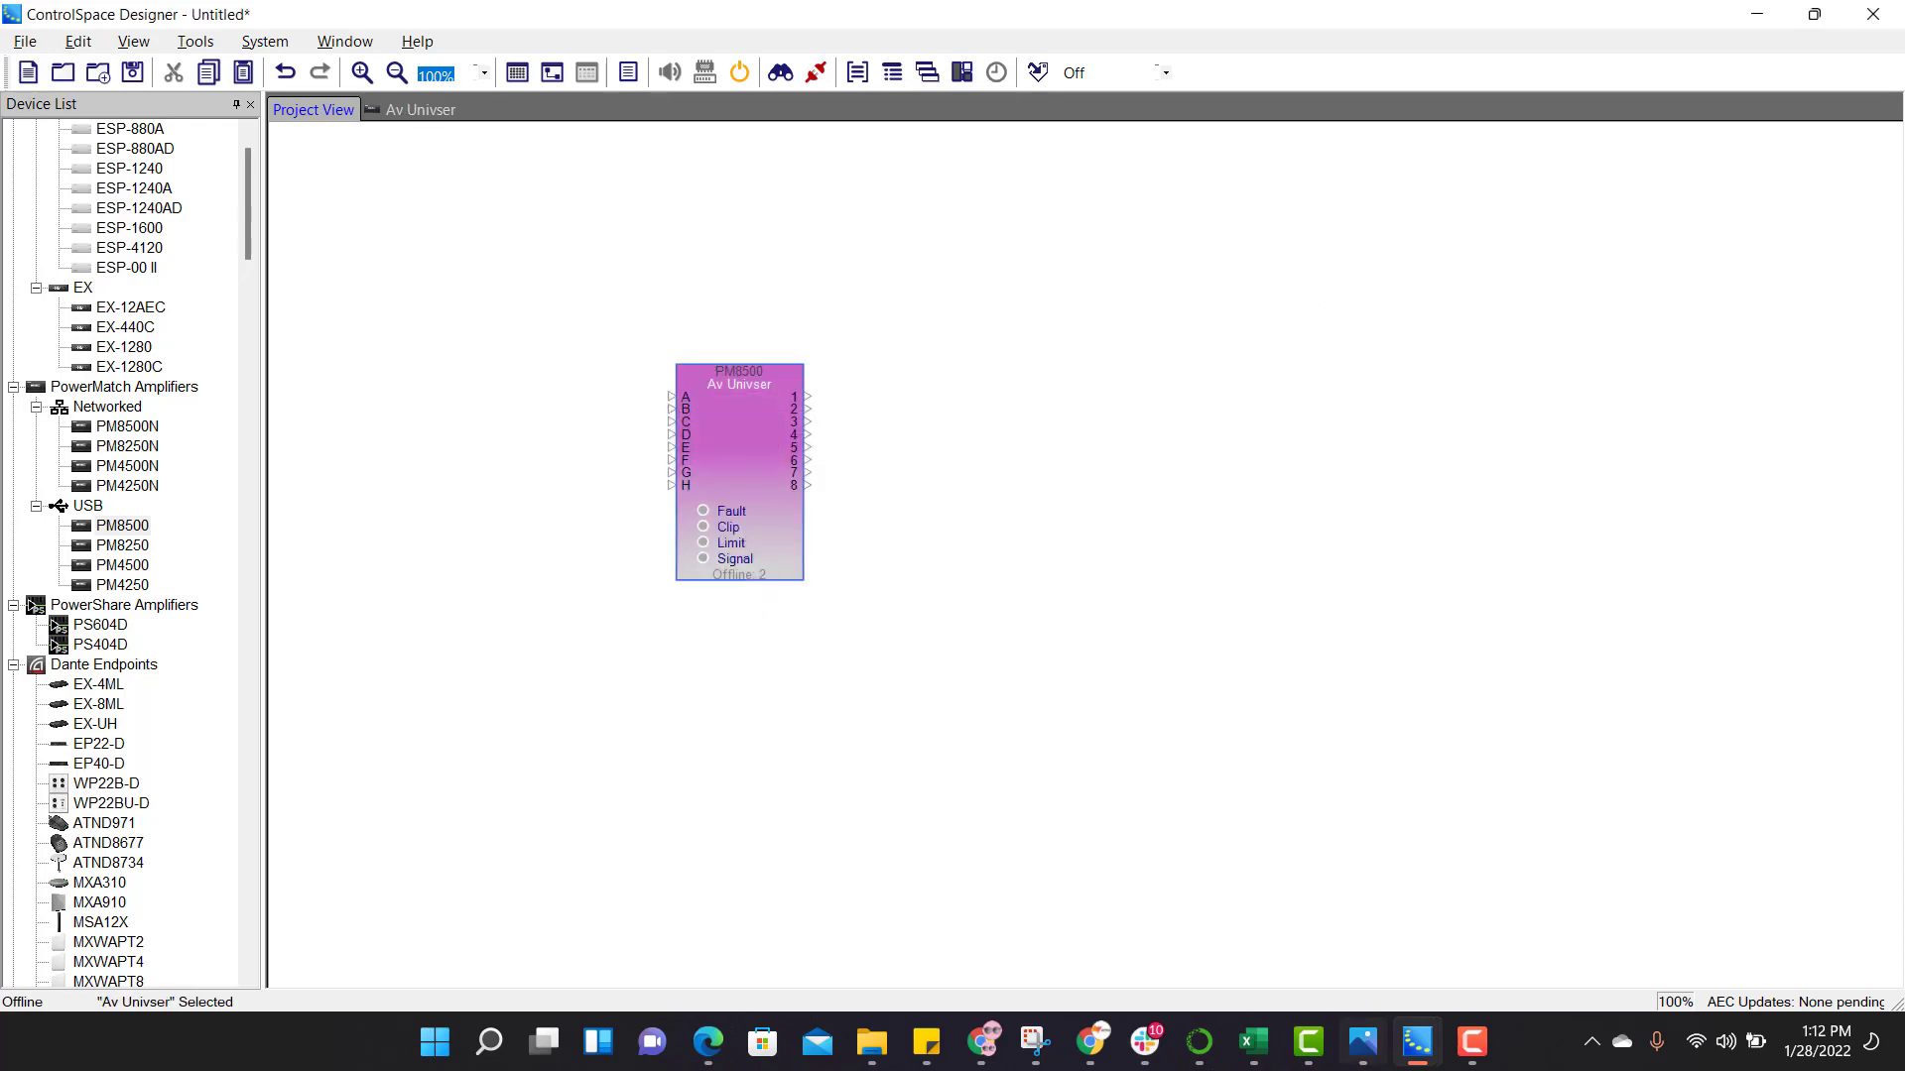
pyautogui.click(1367, 1044)
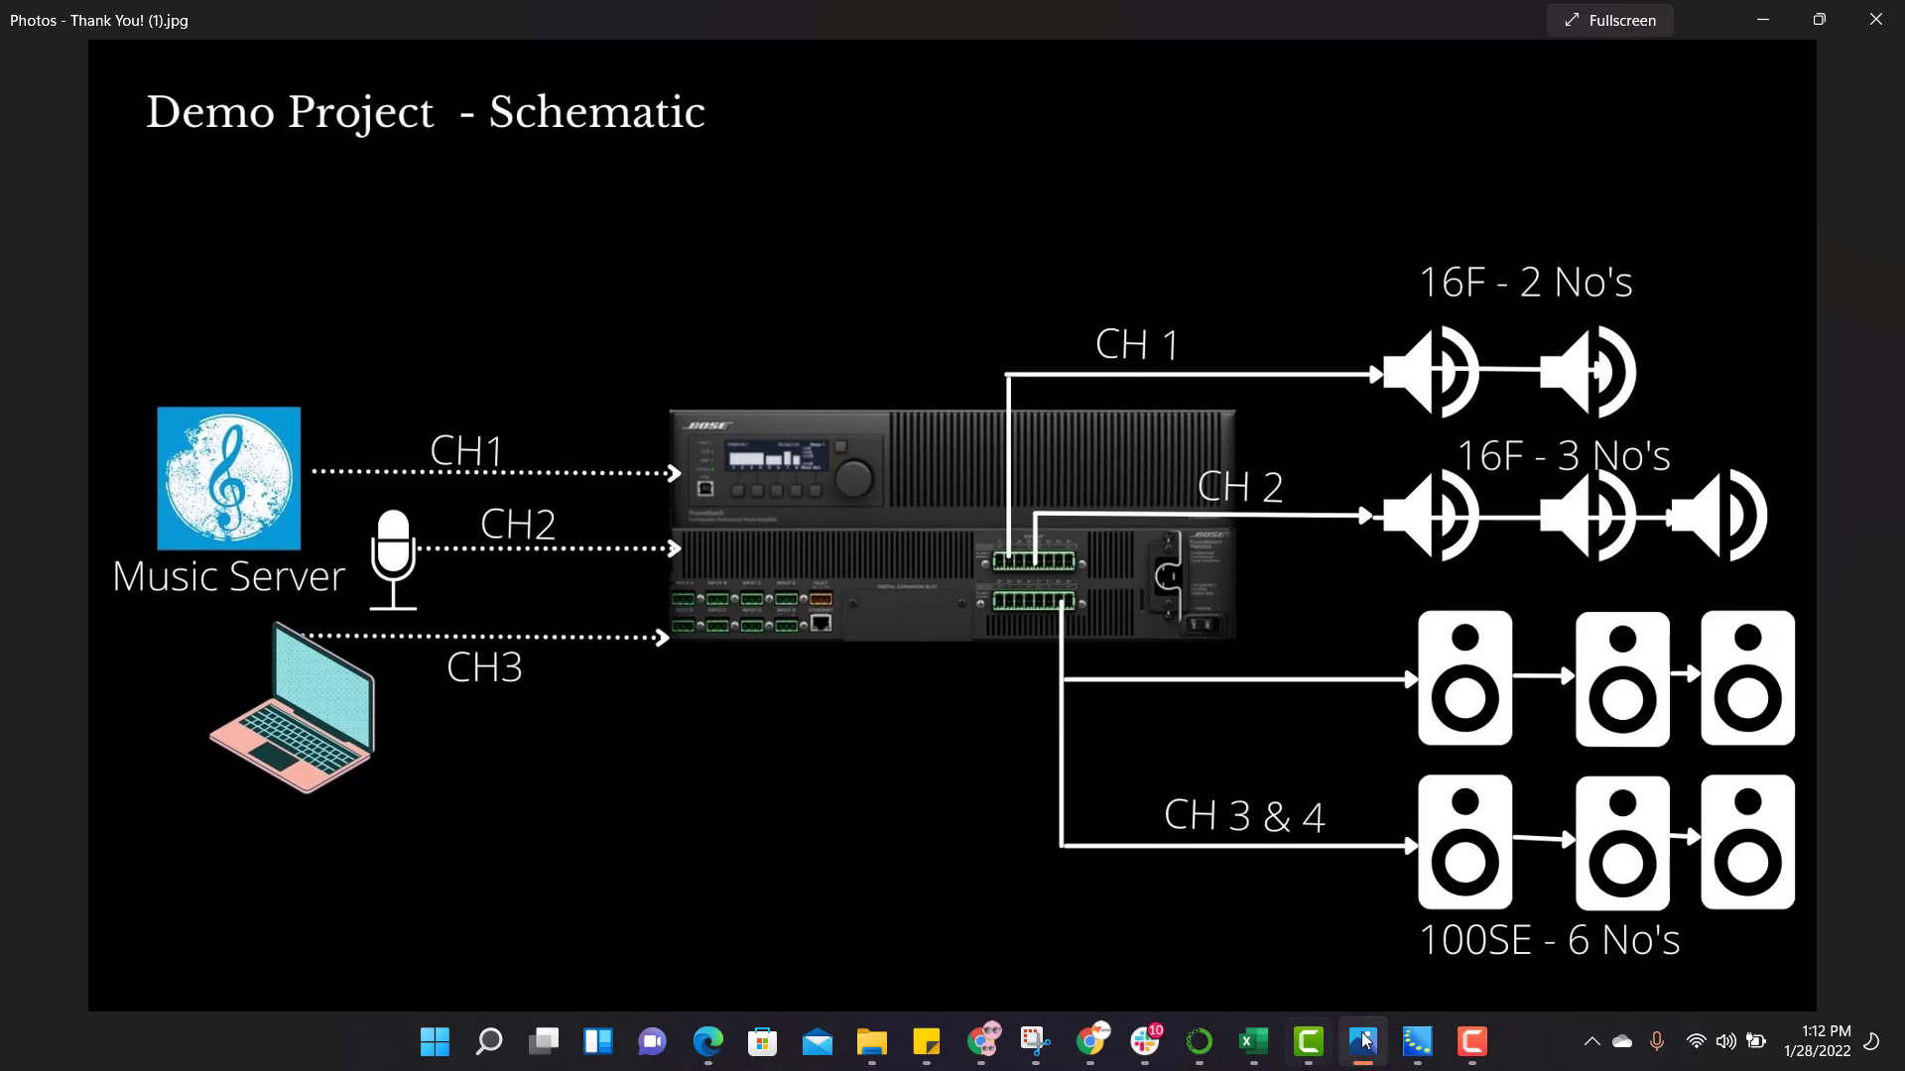
pyautogui.click(1417, 1042)
# Add MP3 1, Dynamic 1 microphone and Laptop 1 sources beside the Av Univser amplifier.
pyautogui.scroll(-11, 96, 812)
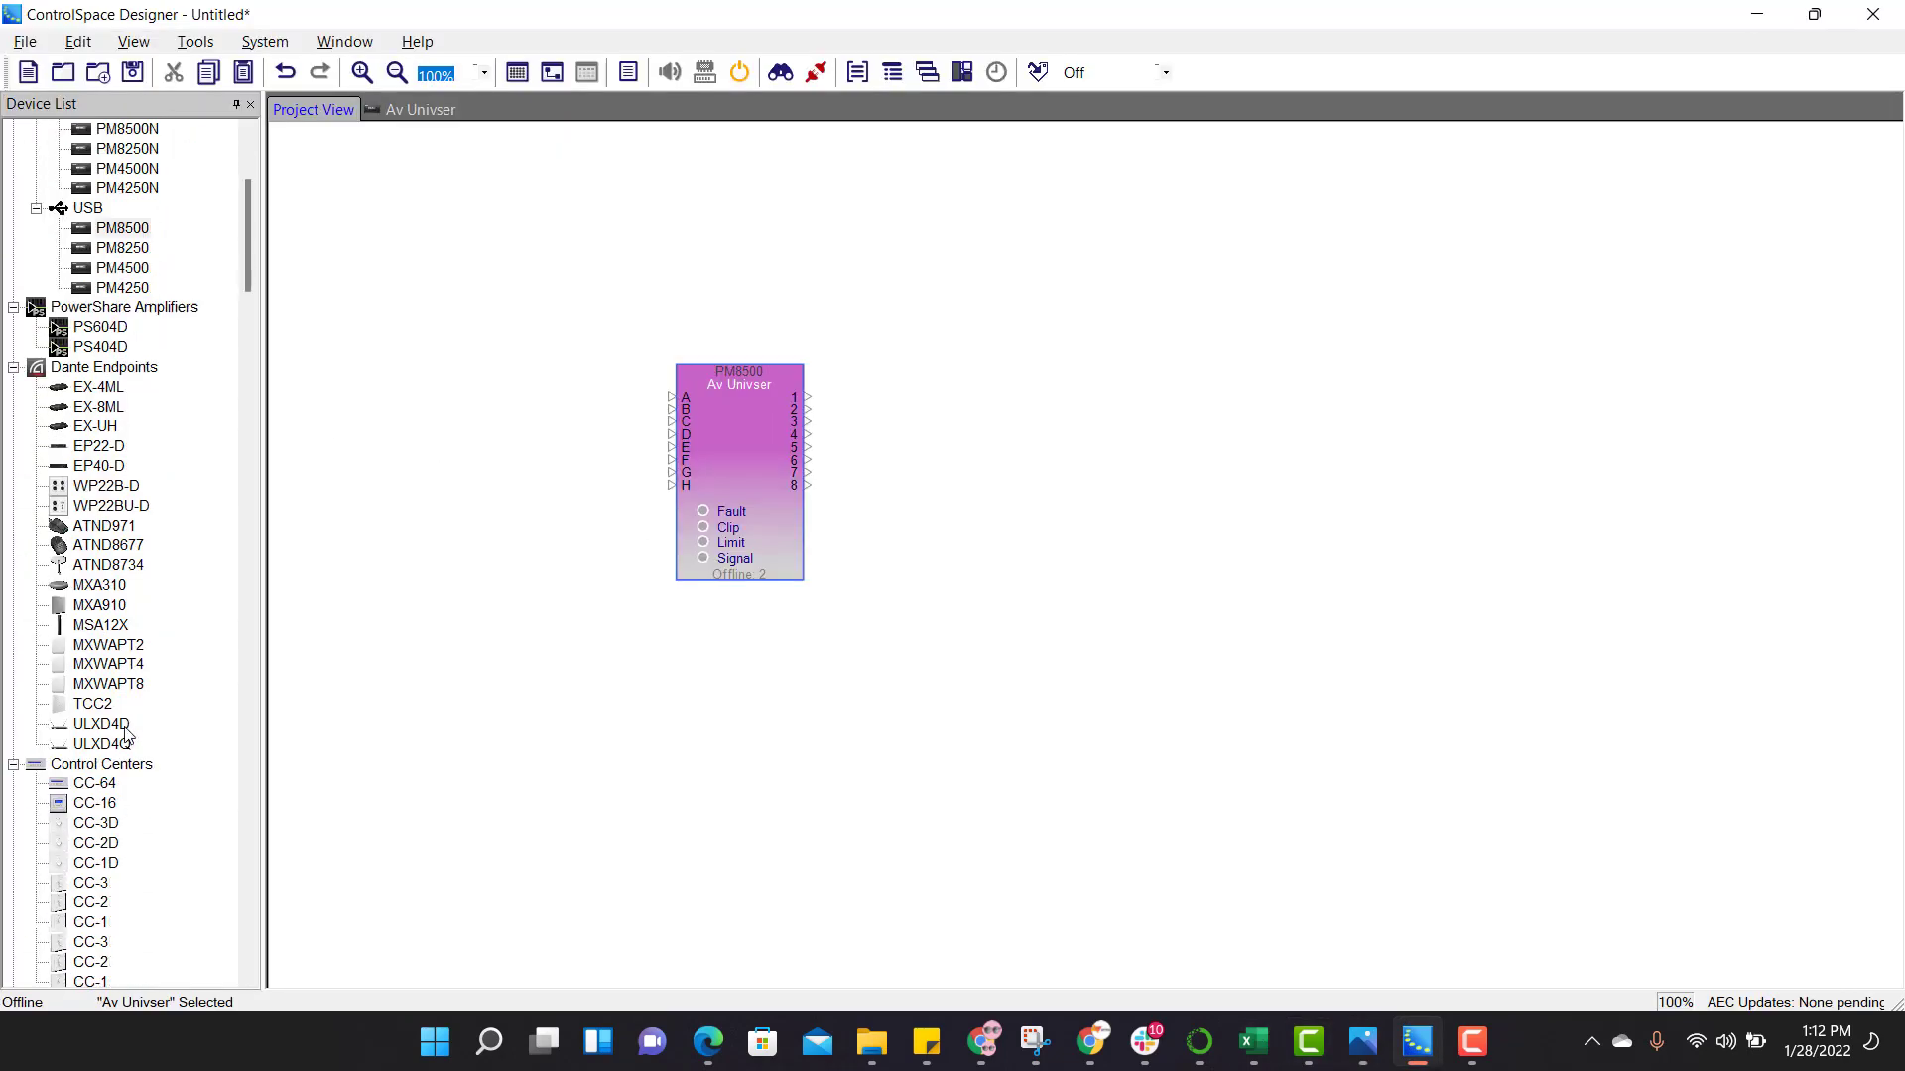
pyautogui.scroll(-3, 174, 950)
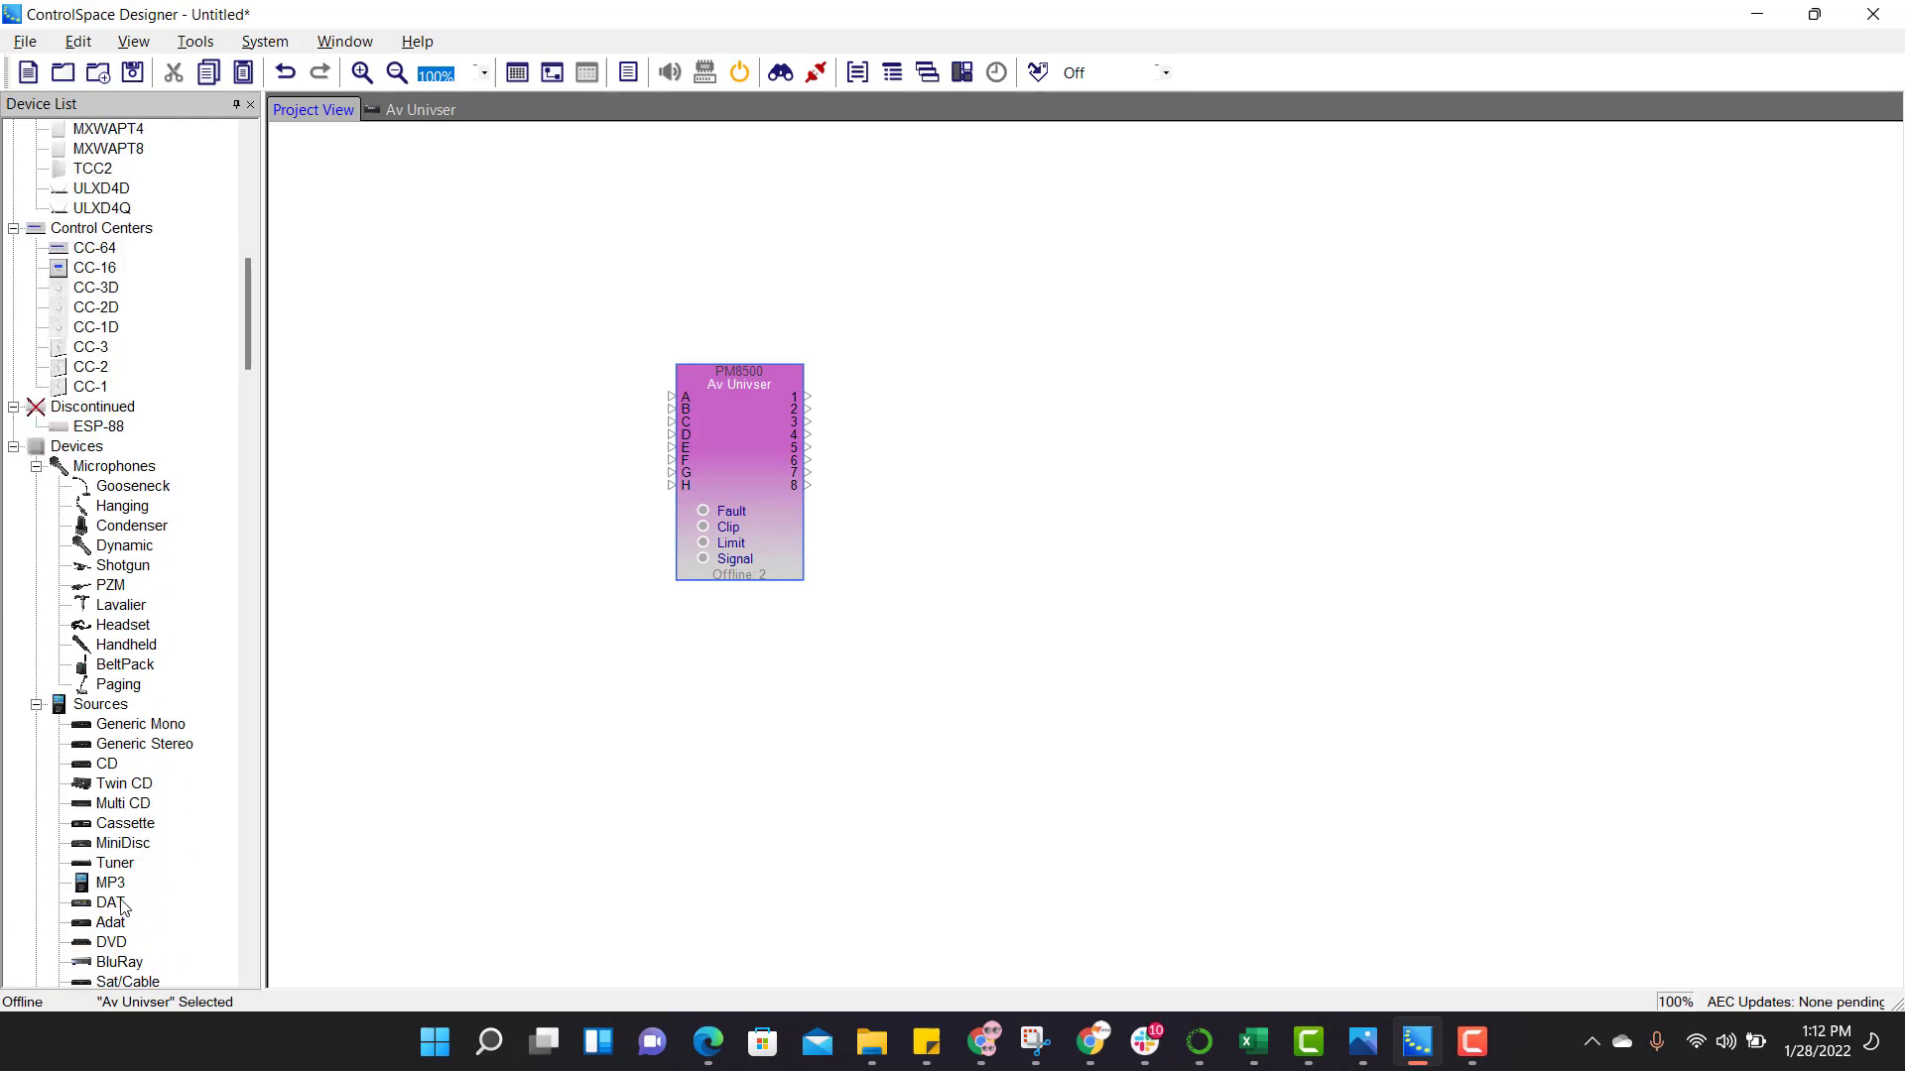
pyautogui.moveTo(110, 882); pyautogui.dragTo(673, 400)
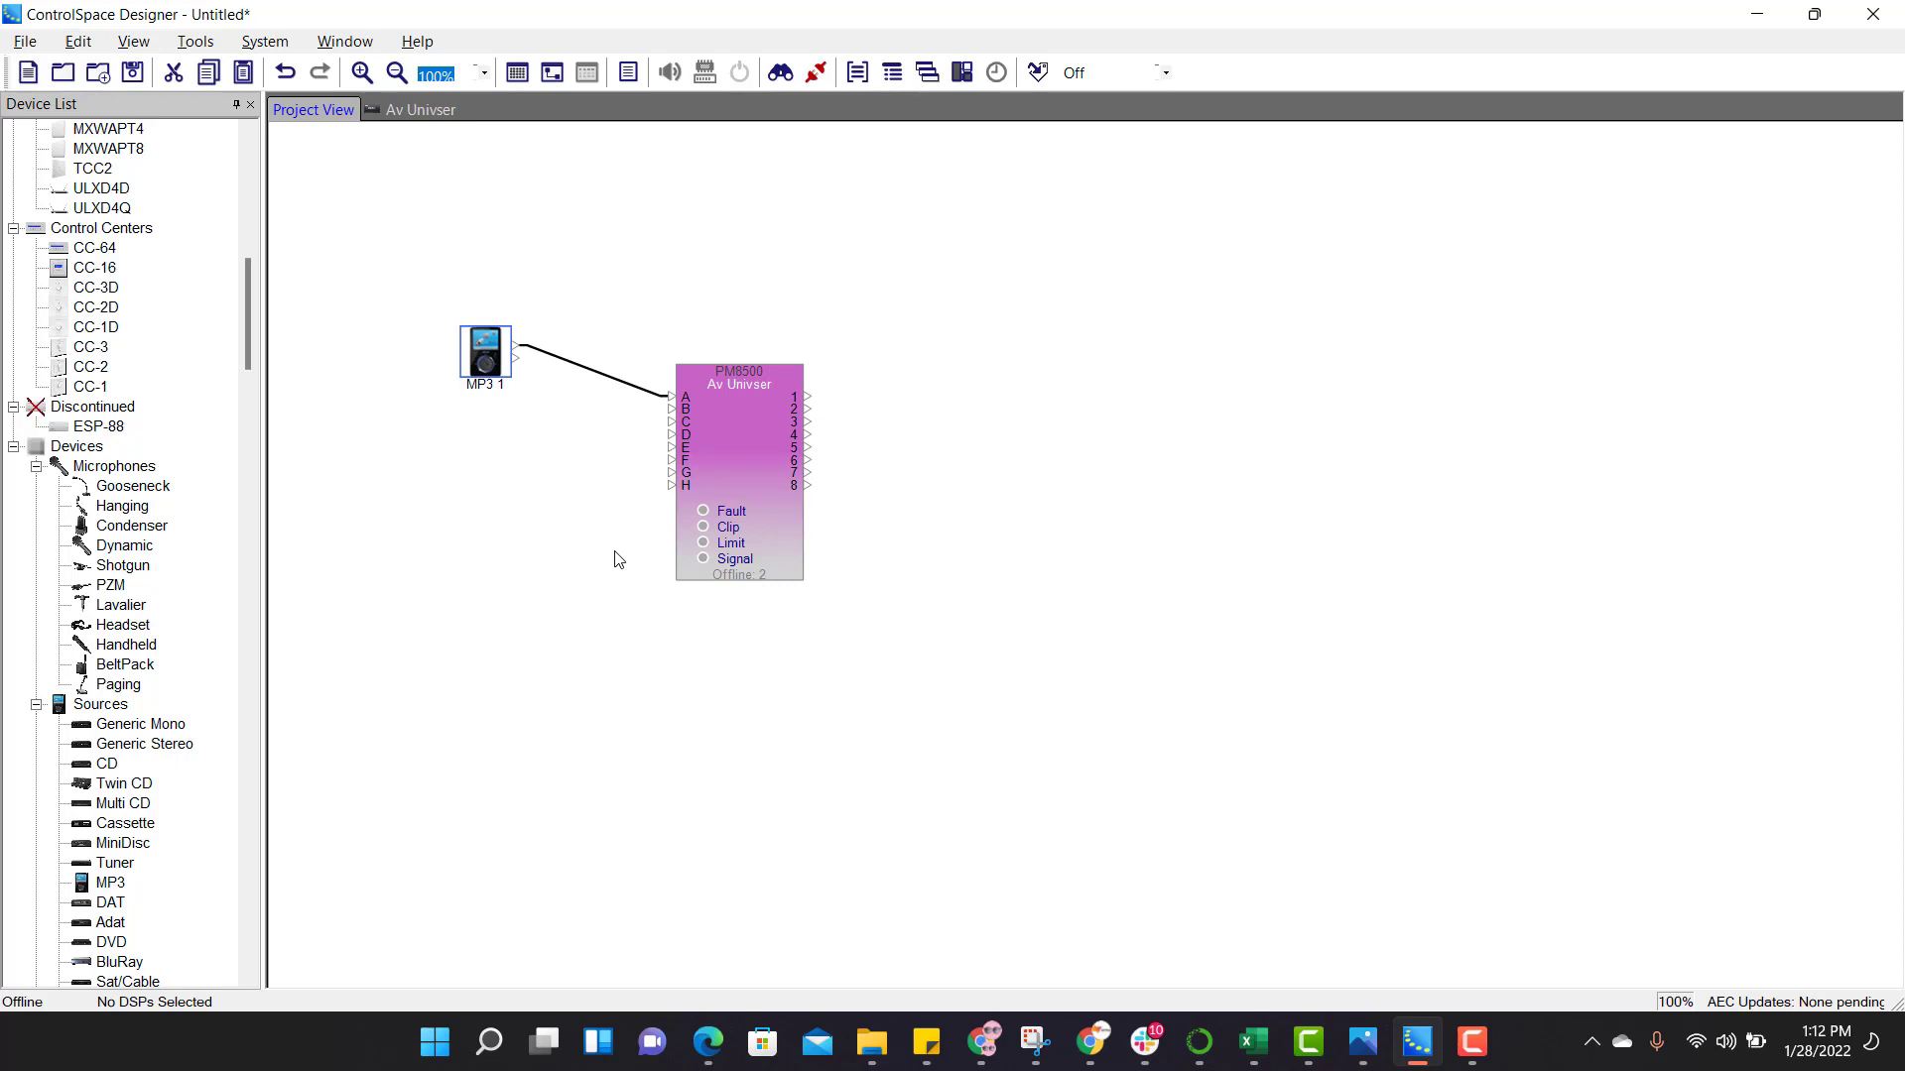
pyautogui.scroll(1, 103, 734)
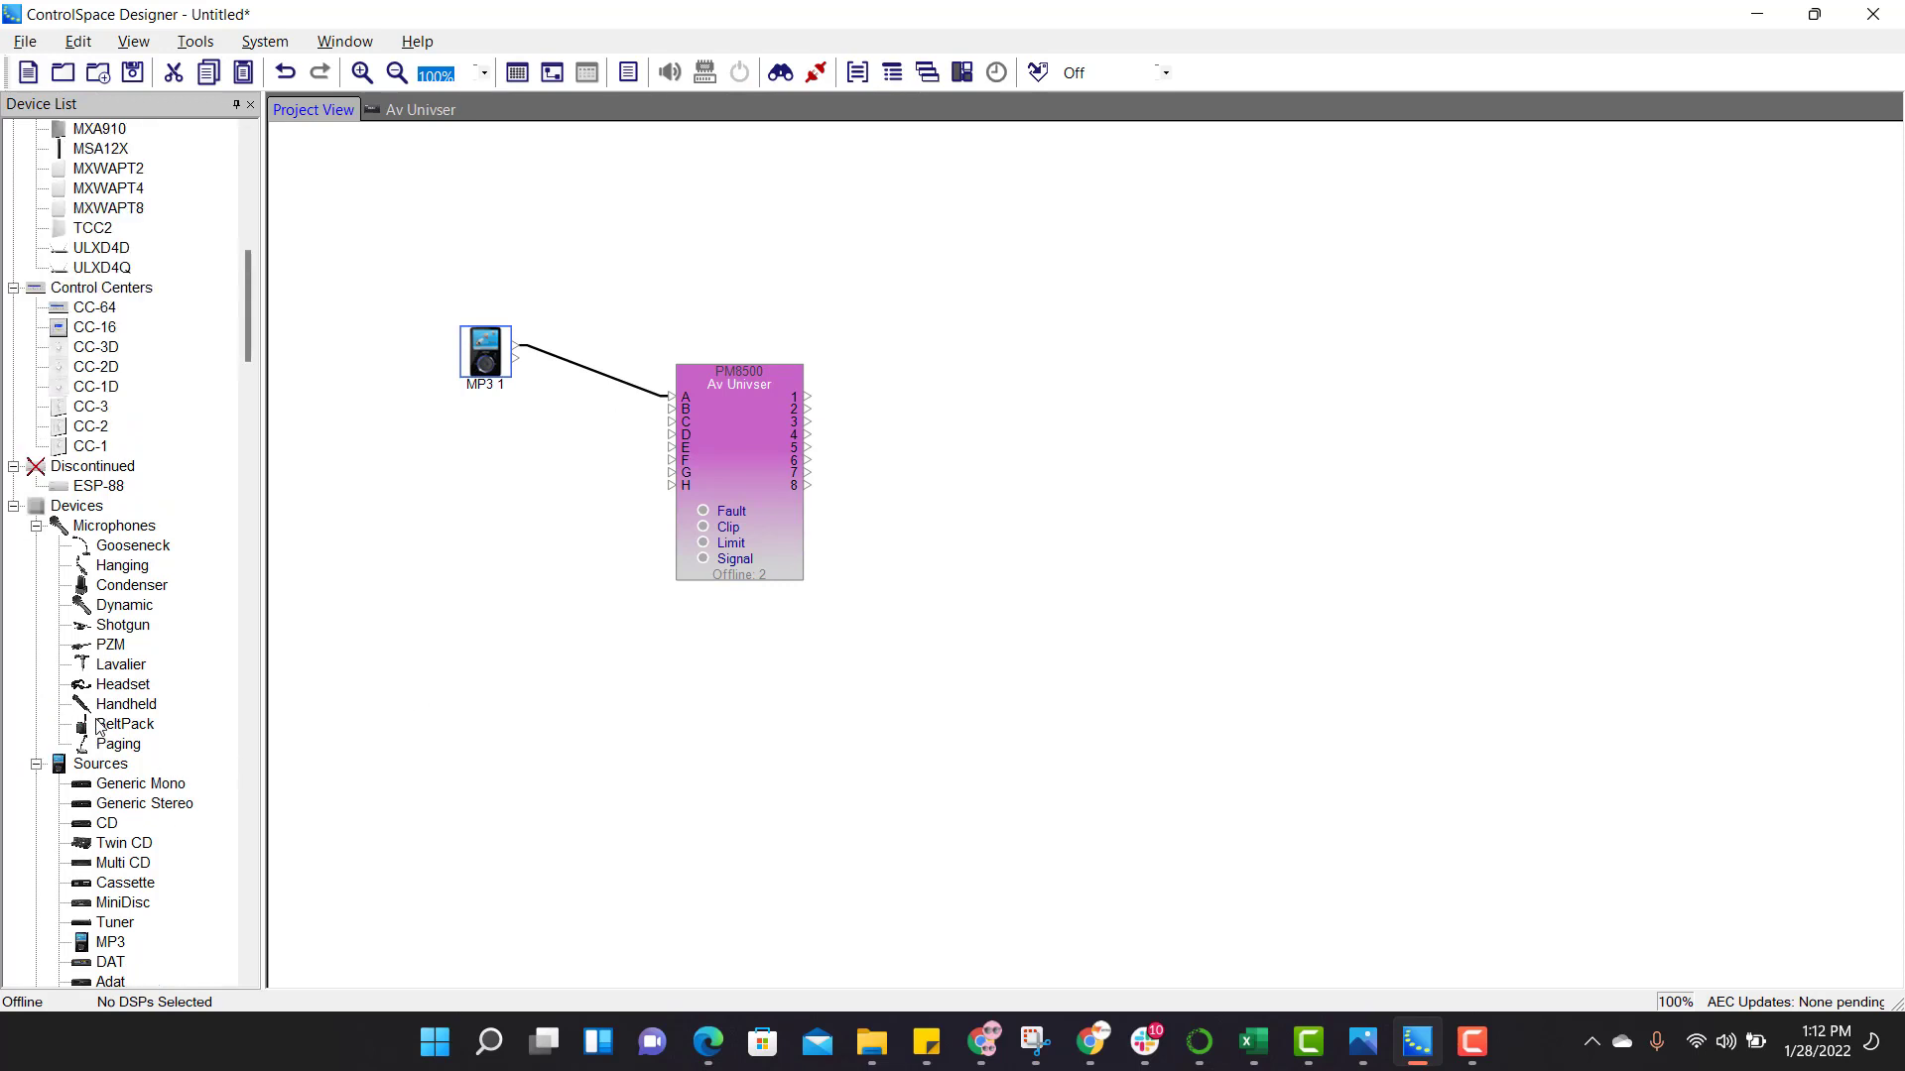
pyautogui.moveTo(111, 604); pyautogui.dragTo(672, 409)
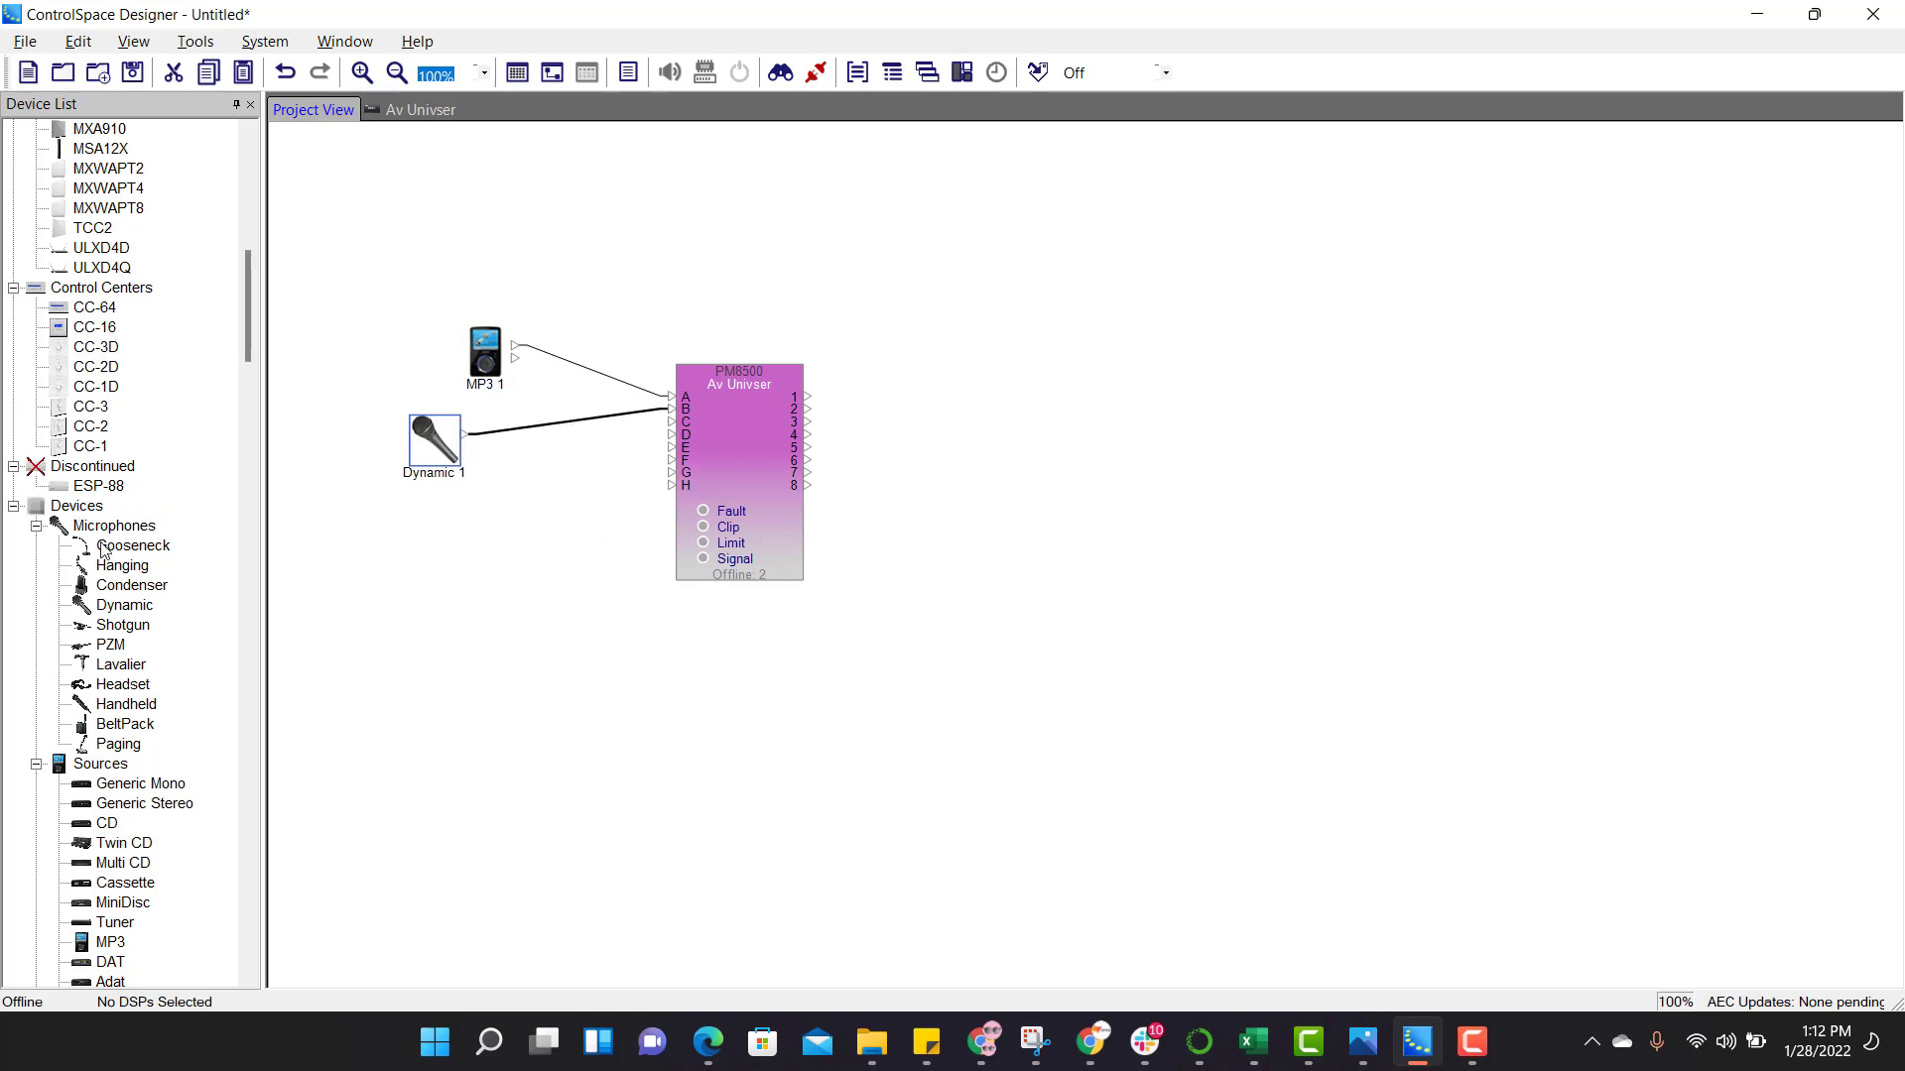
pyautogui.scroll(-15, 140, 610)
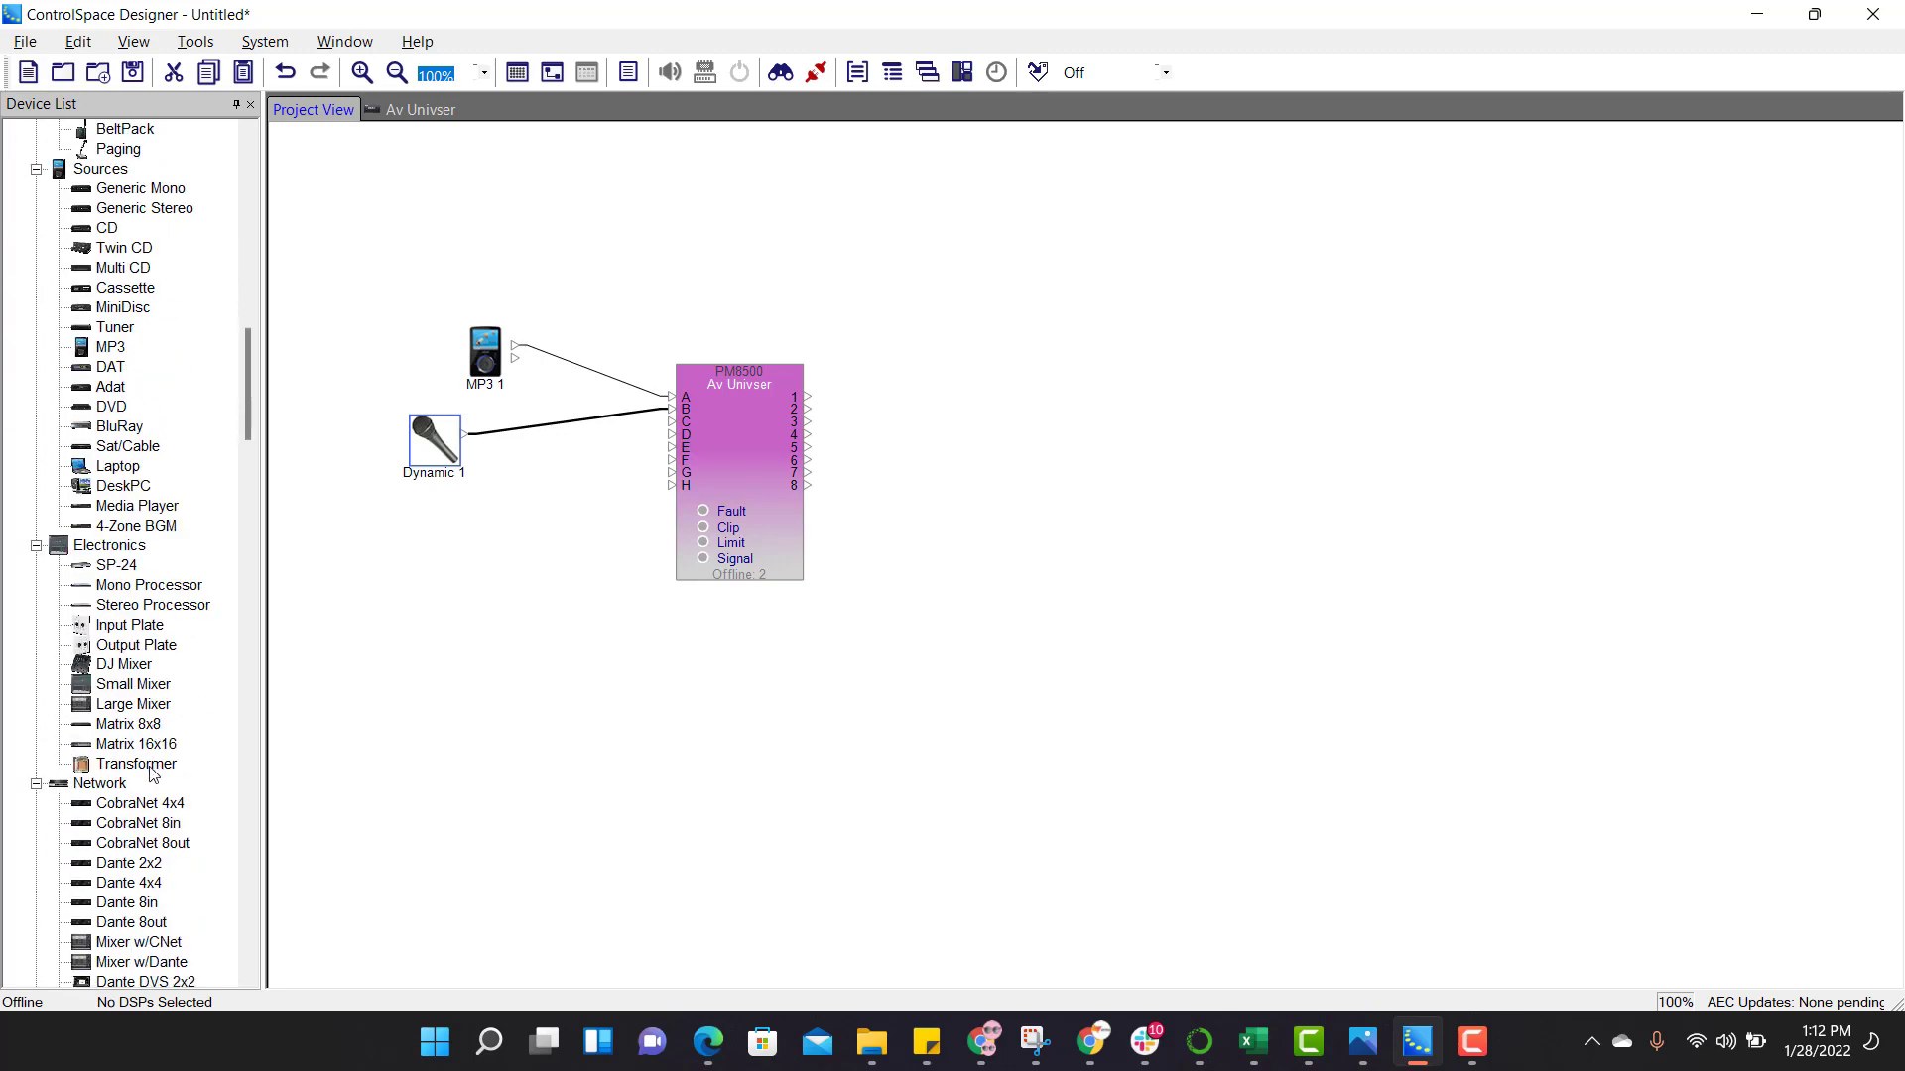
pyautogui.scroll(-6, 140, 786)
pyautogui.scroll(12, 140, 786)
pyautogui.moveTo(117, 525); pyautogui.dragTo(671, 421)
pyautogui.click(1056, 541)
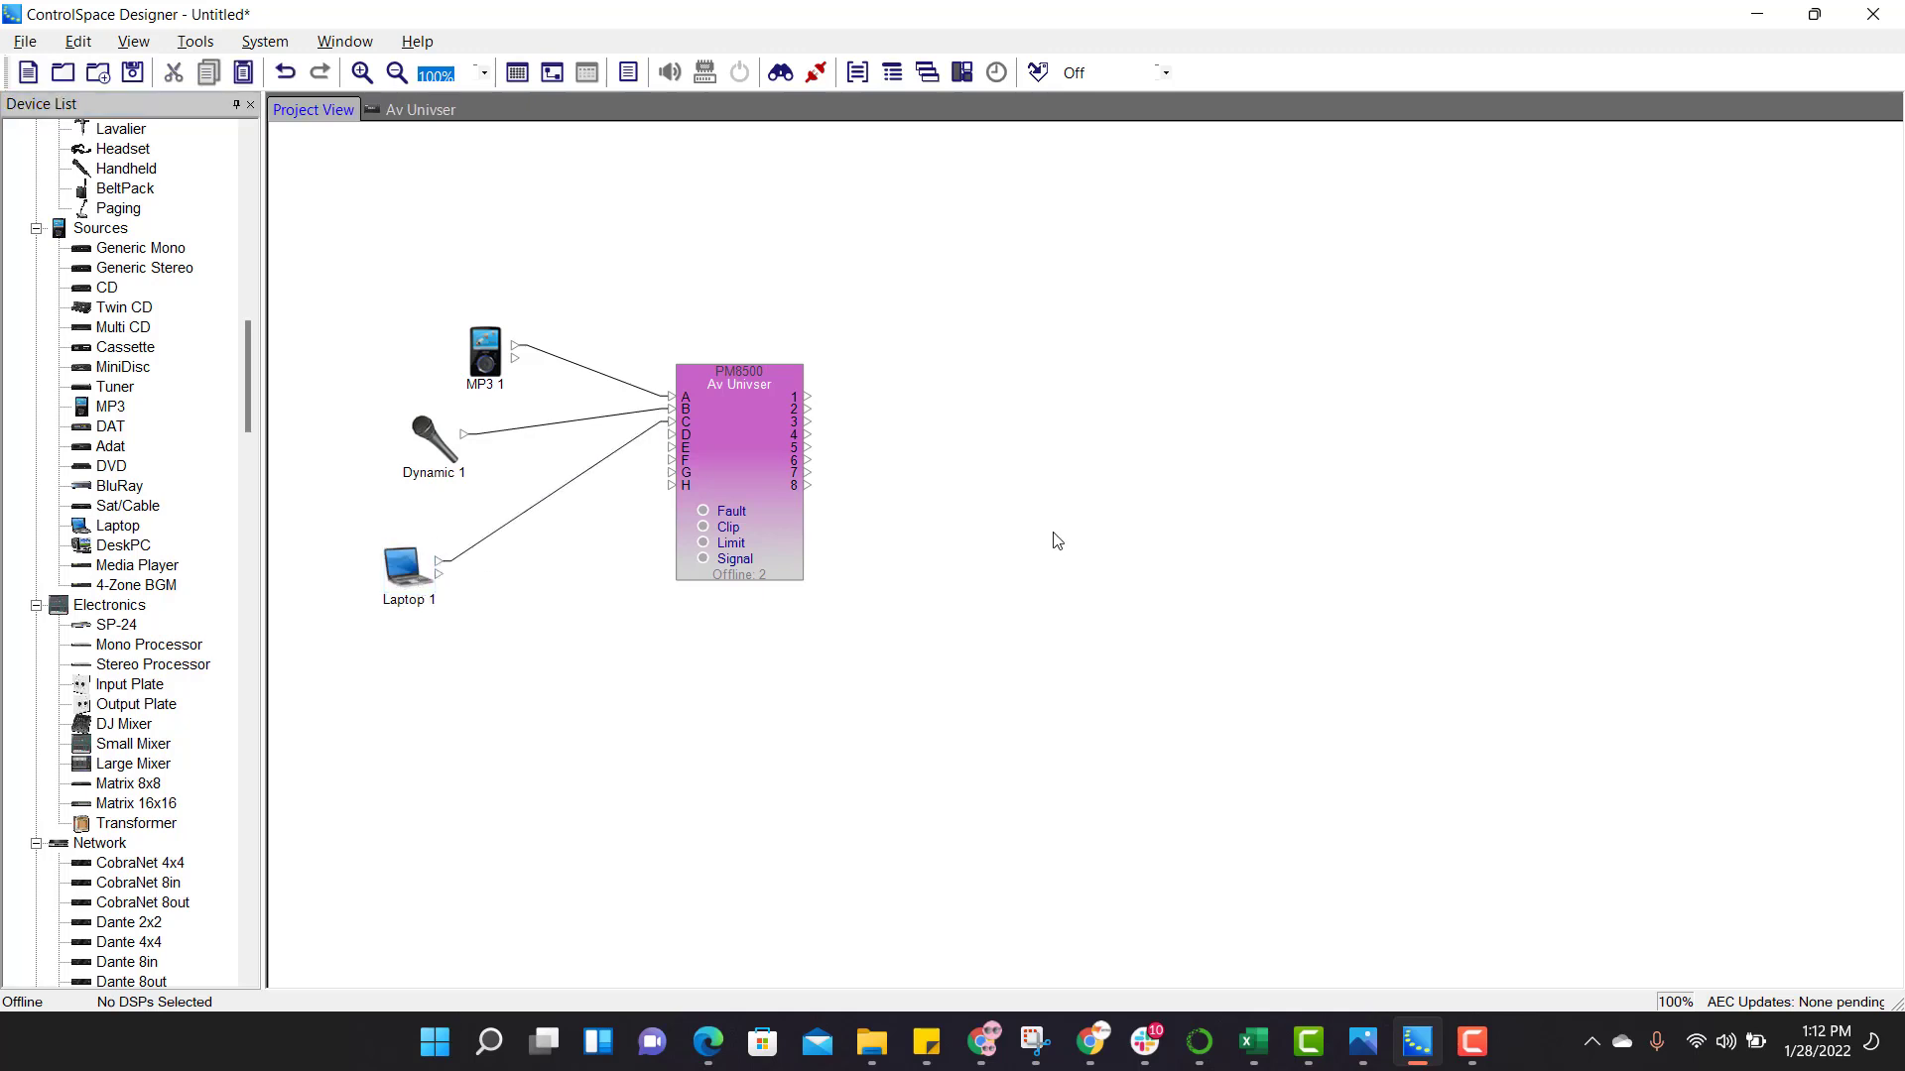
# Place DS16F 1, DS16F 2 and DS 100SE 1 speakers to the right of the amplifier.
pyautogui.scroll(9, 144, 608)
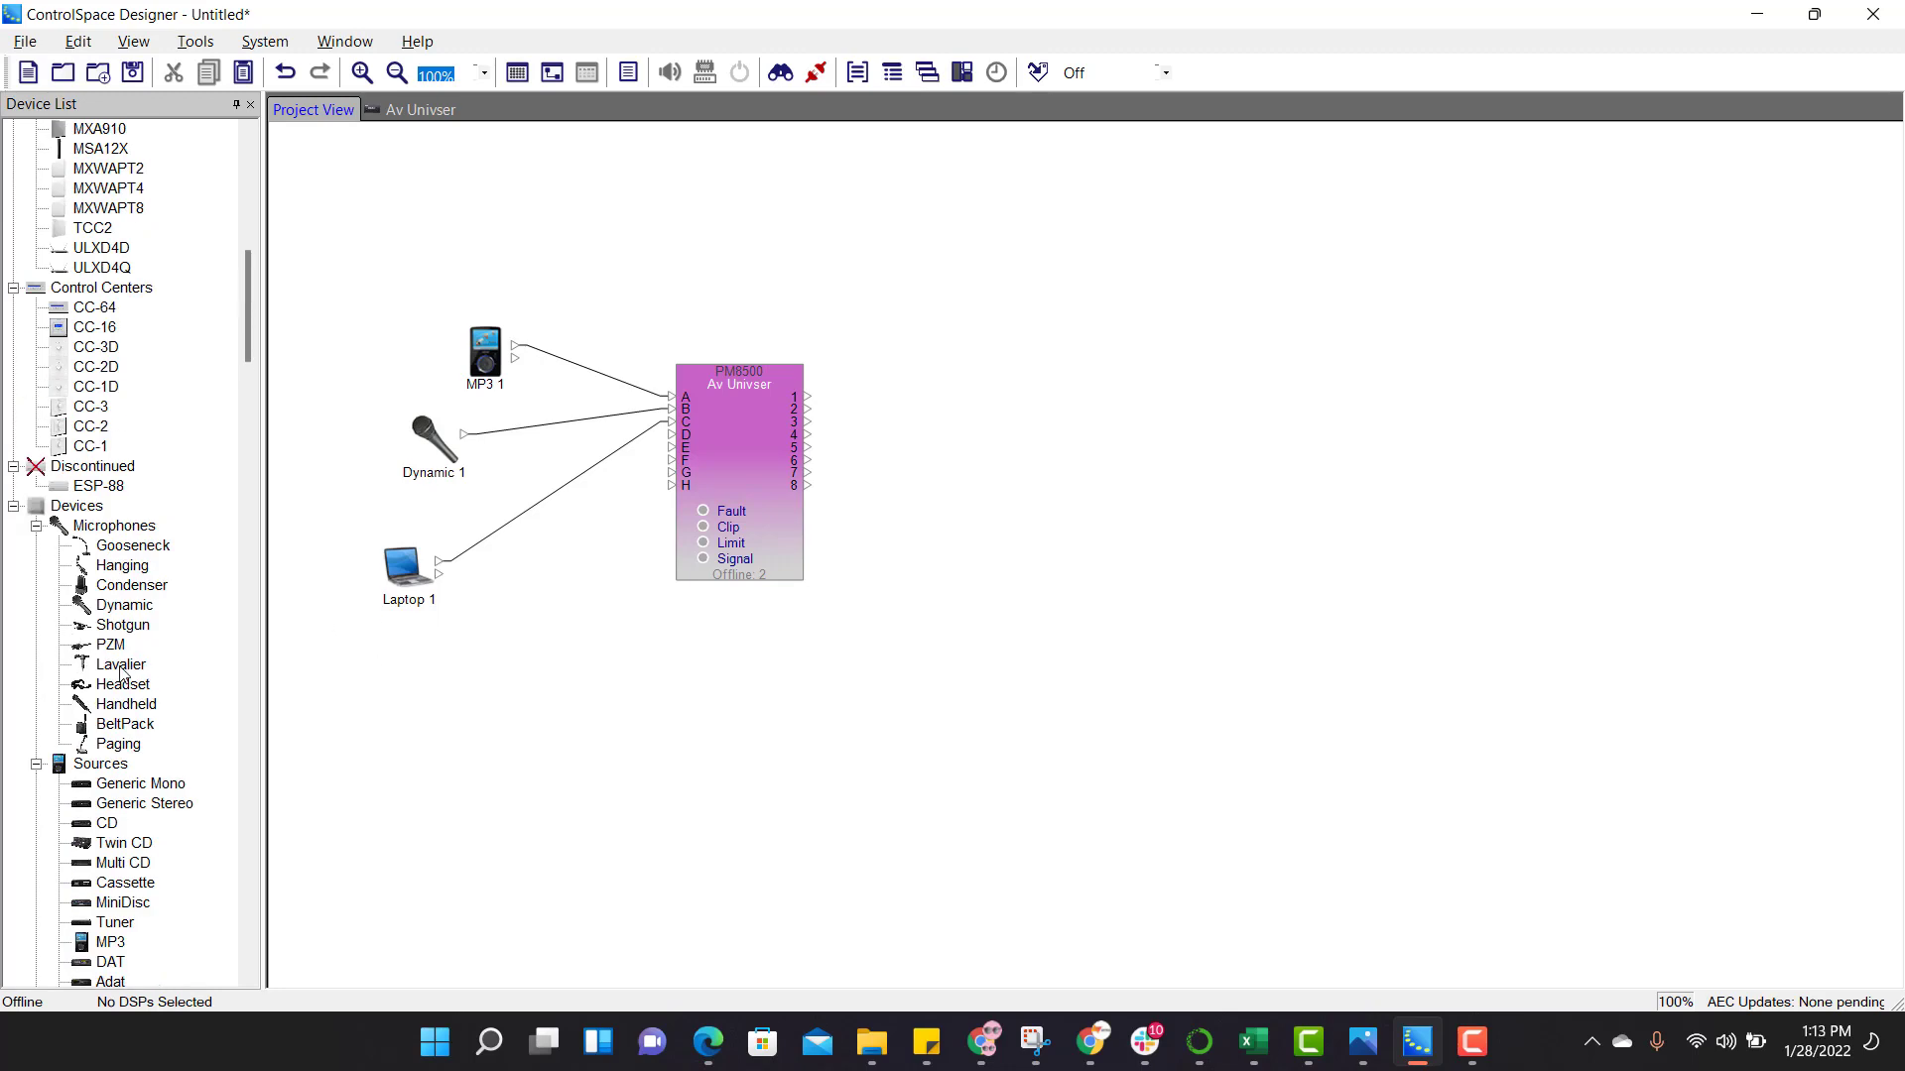
pyautogui.scroll(5, 119, 672)
pyautogui.scroll(-20, 68, 625)
pyautogui.scroll(-13, 159, 732)
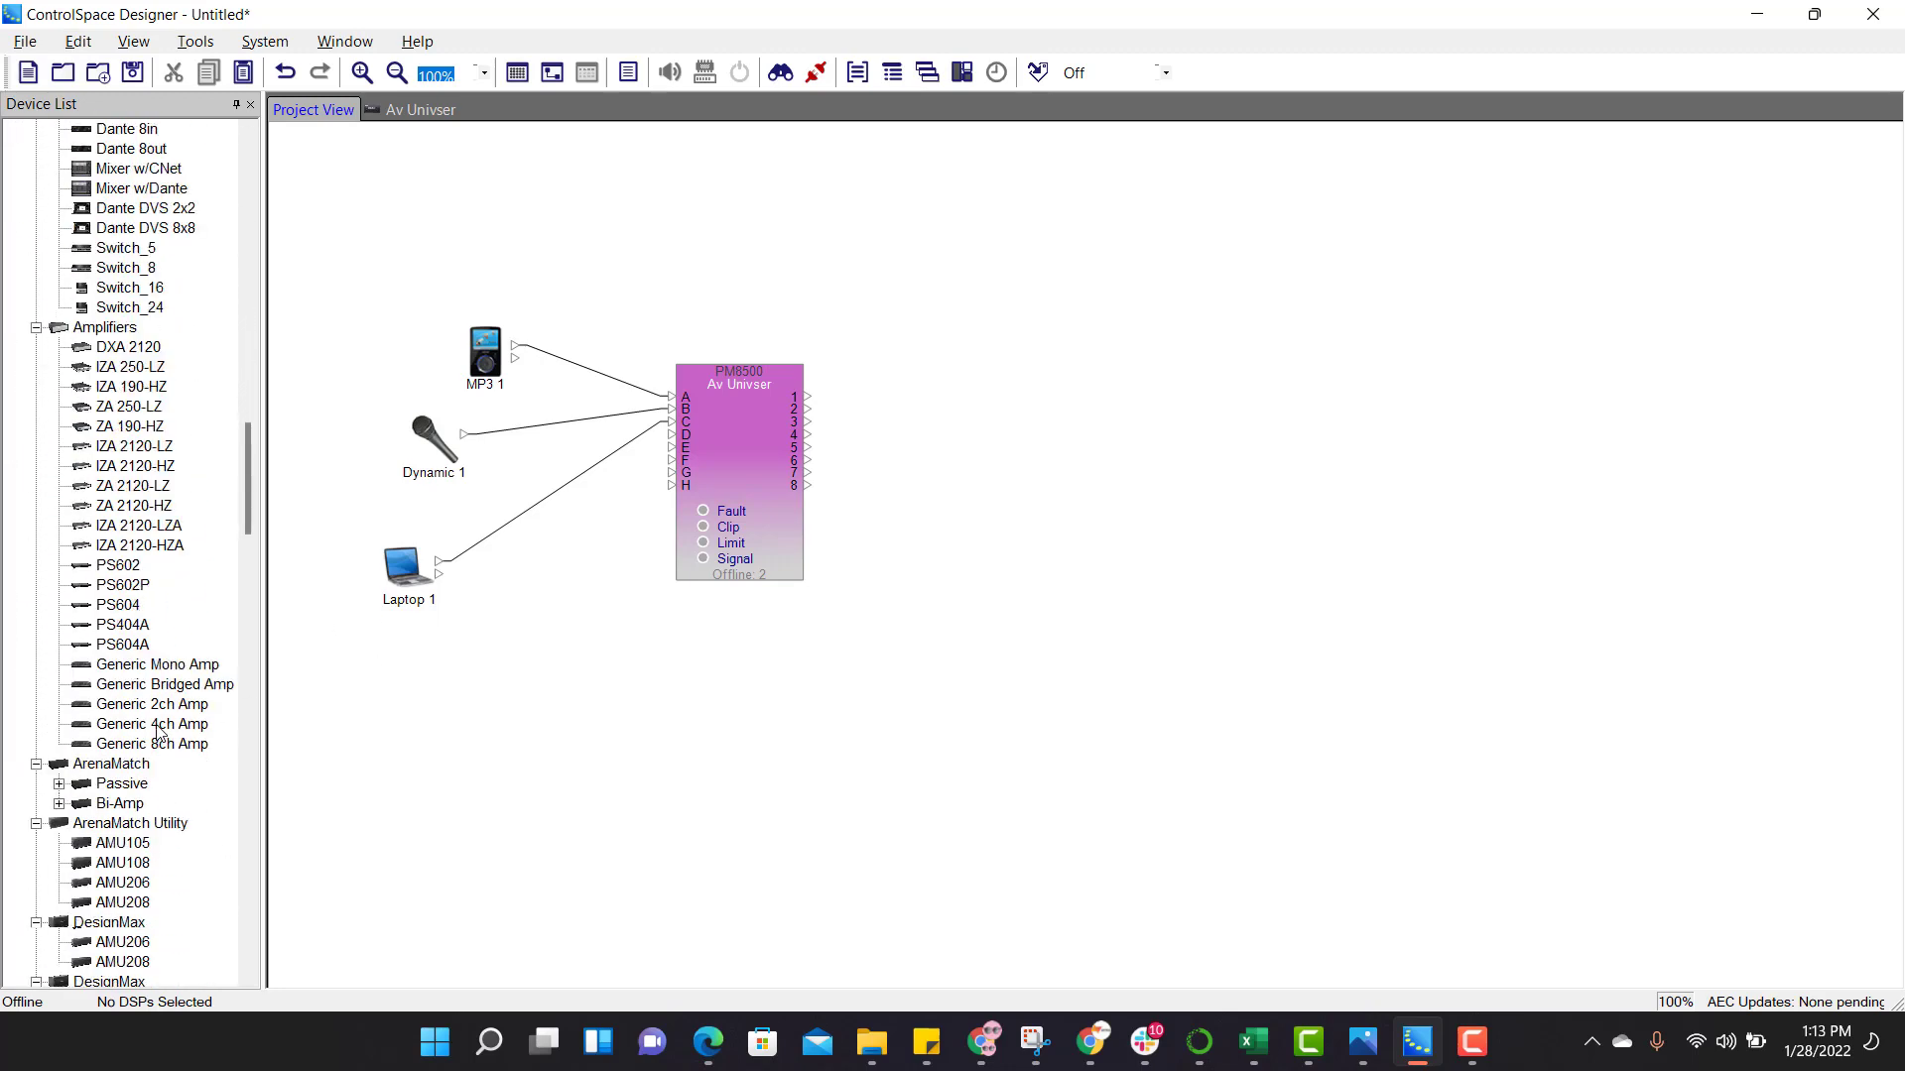
pyautogui.moveTo(113, 855); pyautogui.dragTo(932, 392)
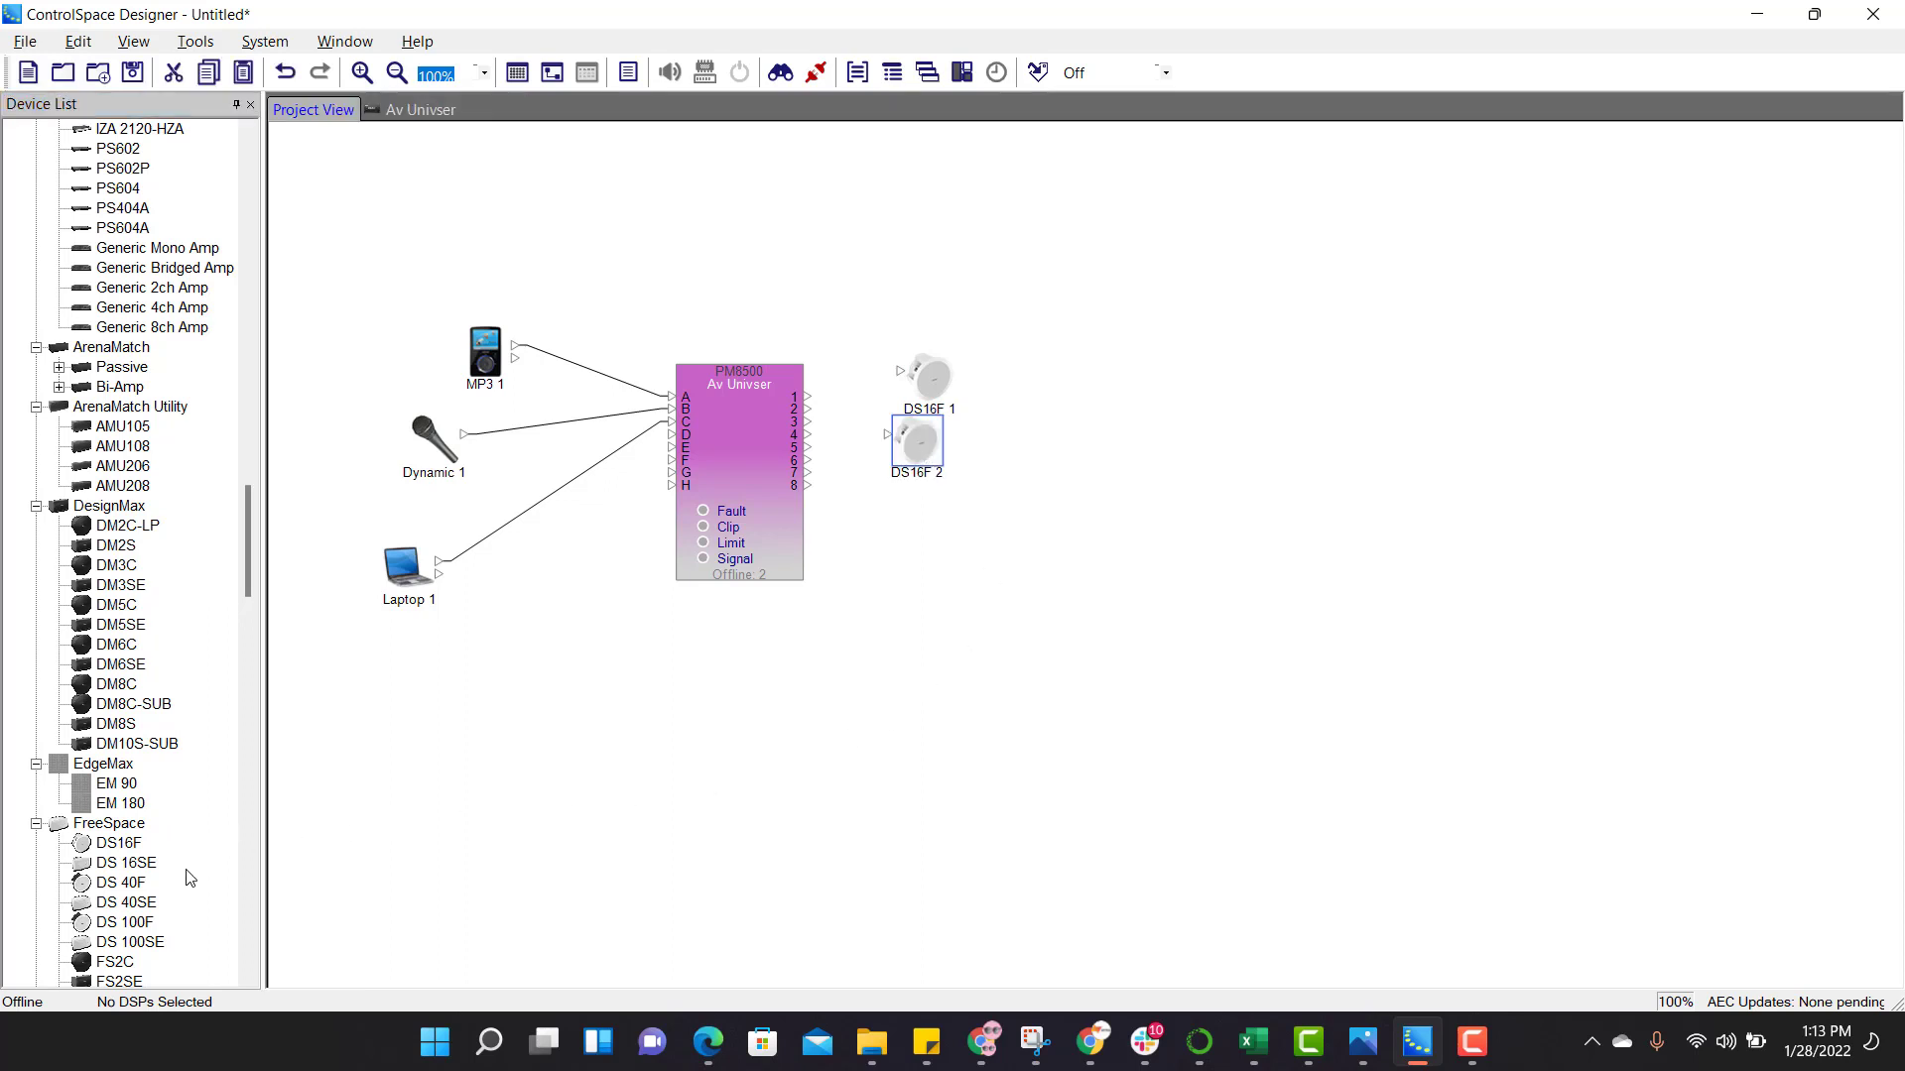
pyautogui.scroll(-1, 189, 878)
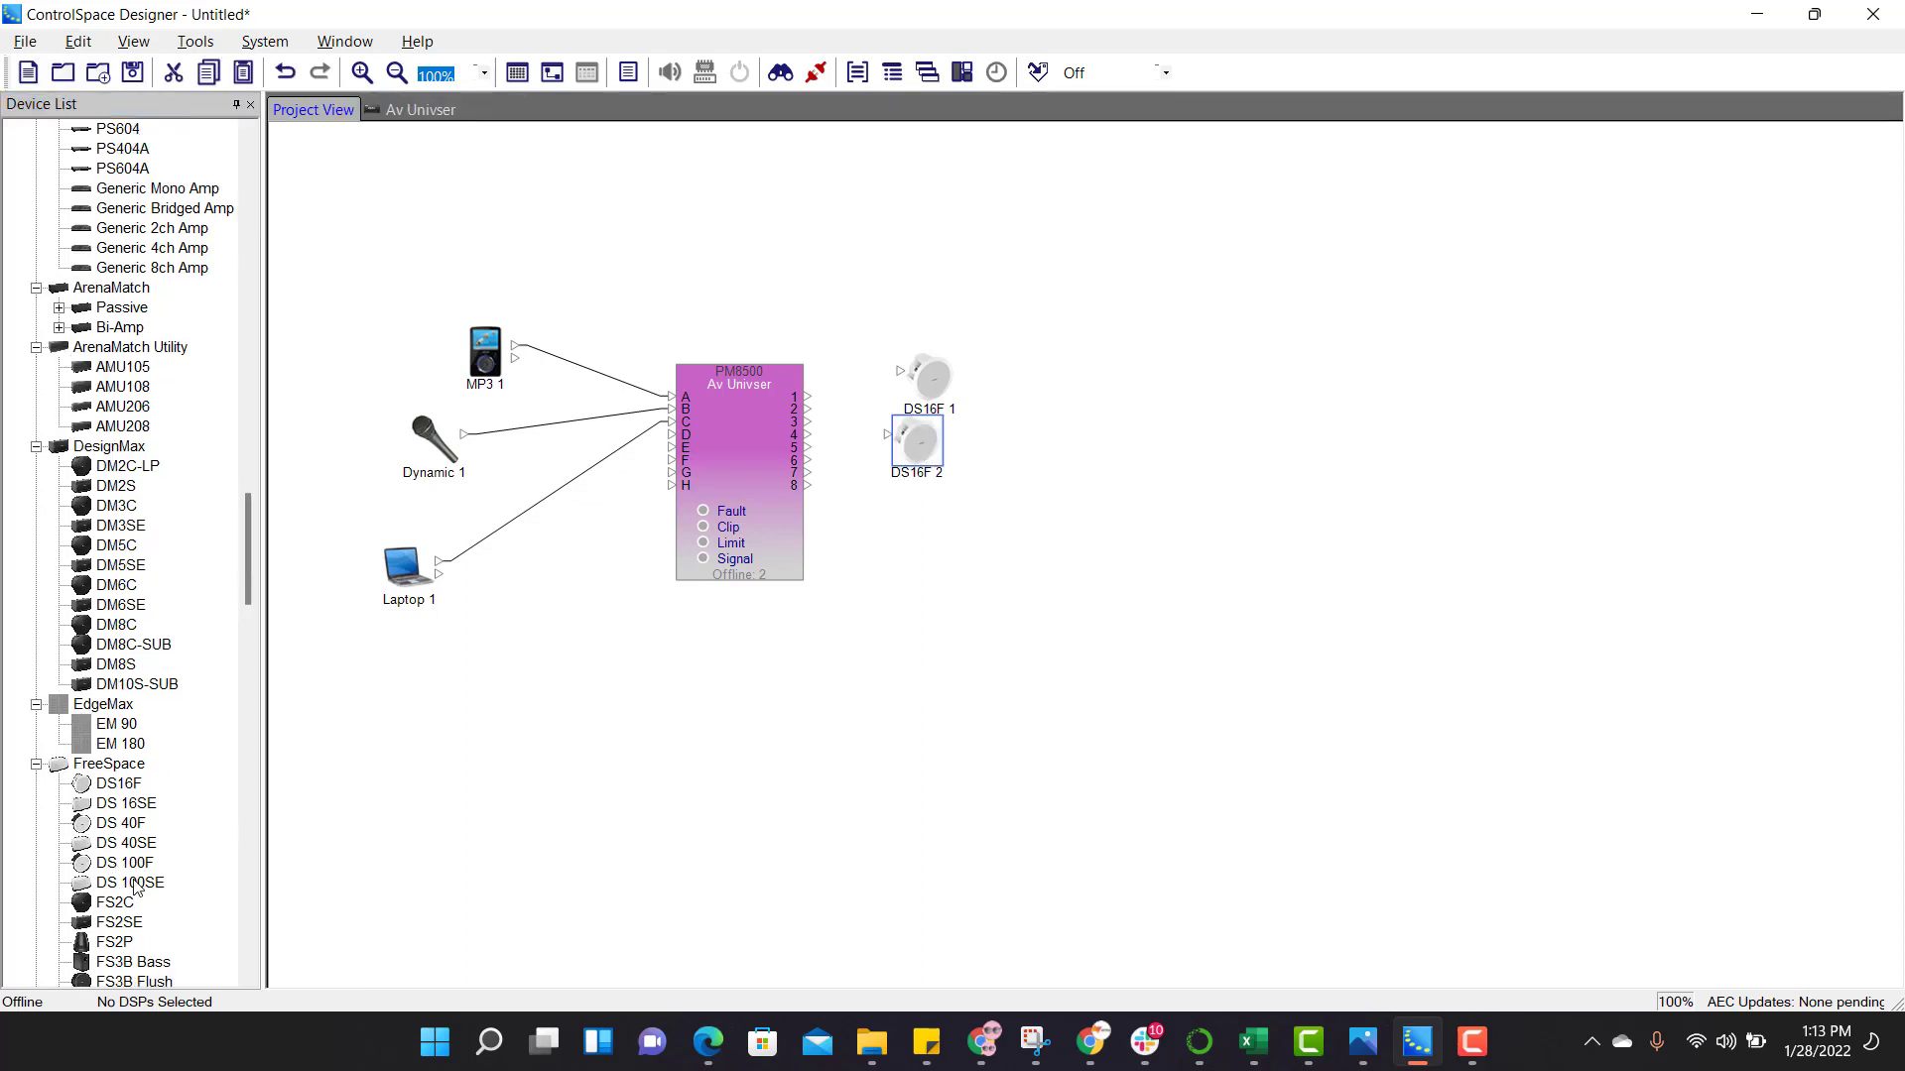
pyautogui.moveTo(126, 885); pyautogui.dragTo(933, 533)
pyautogui.moveTo(920, 441); pyautogui.dragTo(967, 442)
pyautogui.moveTo(942, 368); pyautogui.dragTo(978, 315)
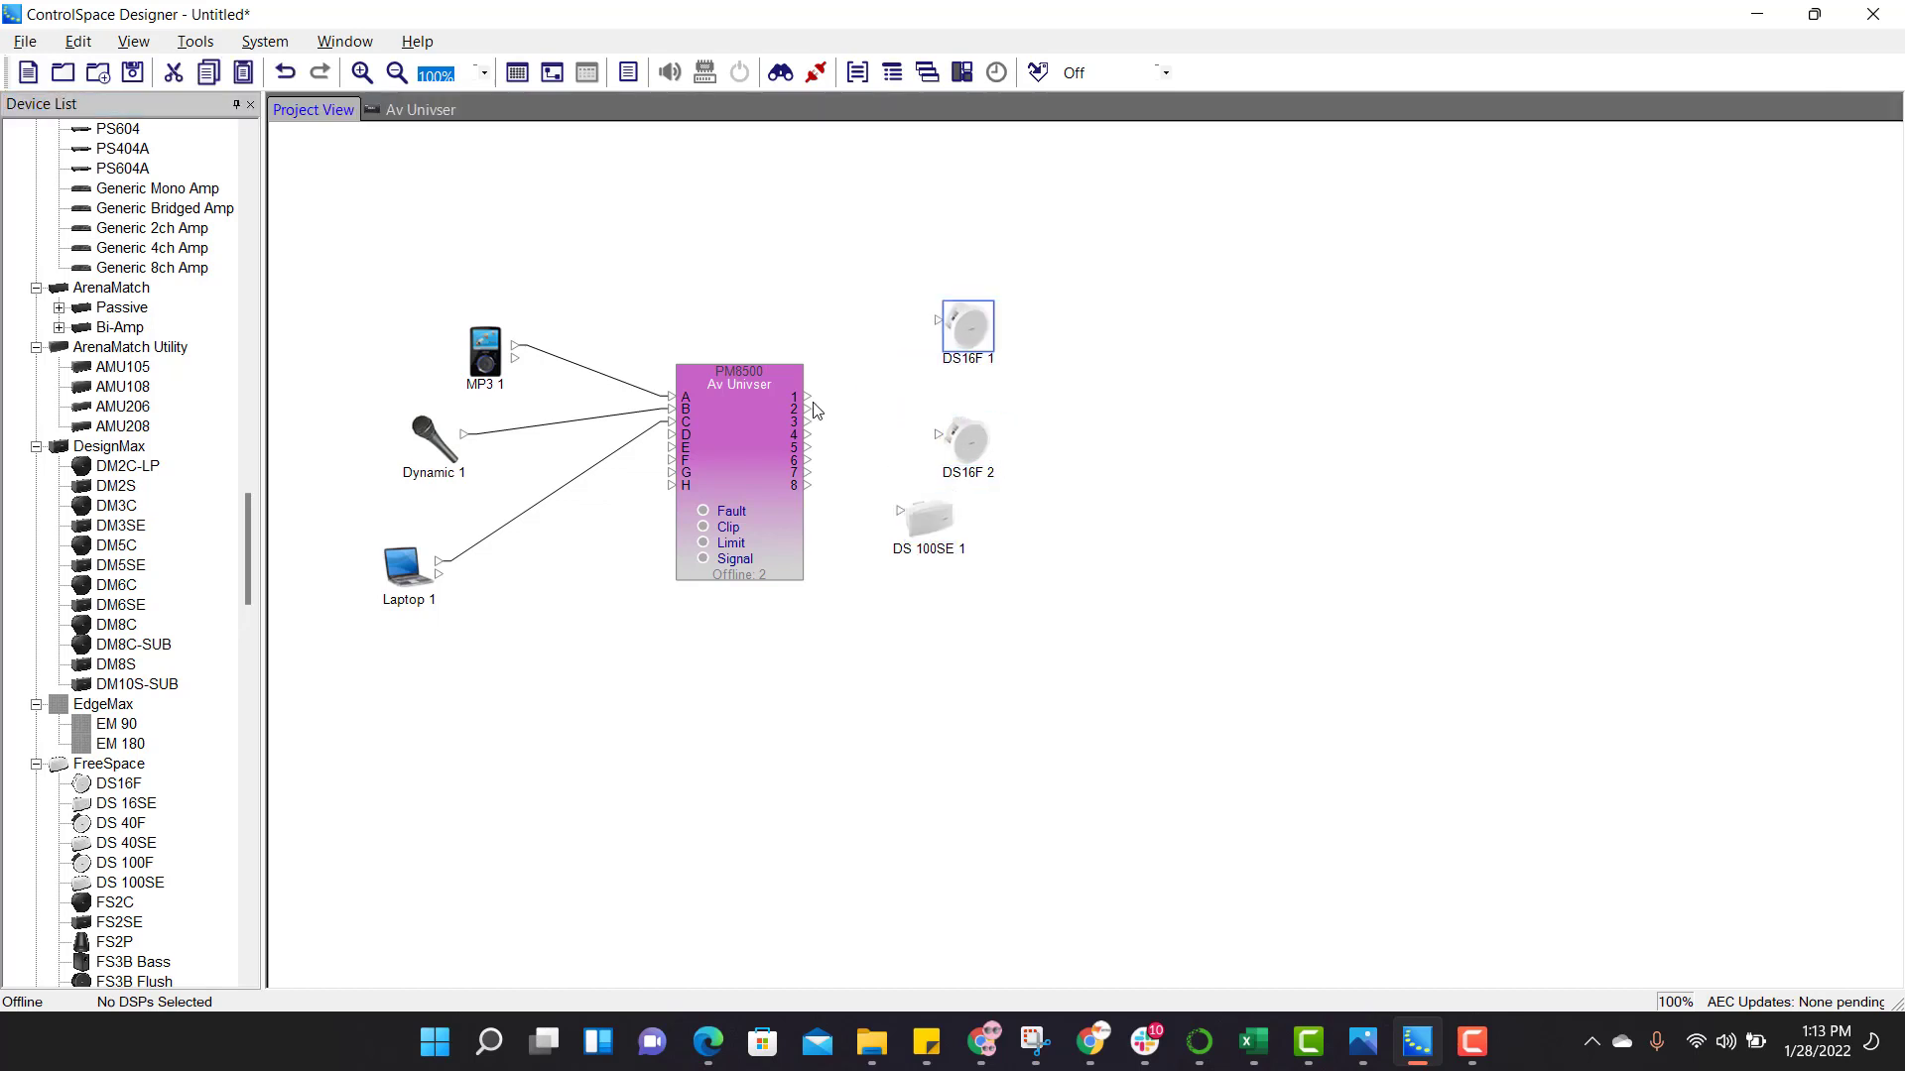
# Wire amplifier outputs 1, 2 and 3 to DS16F 1, DS16F 2 and DS 100SE 1.
pyautogui.moveTo(811, 402); pyautogui.dragTo(934, 333)
pyautogui.click(806, 435)
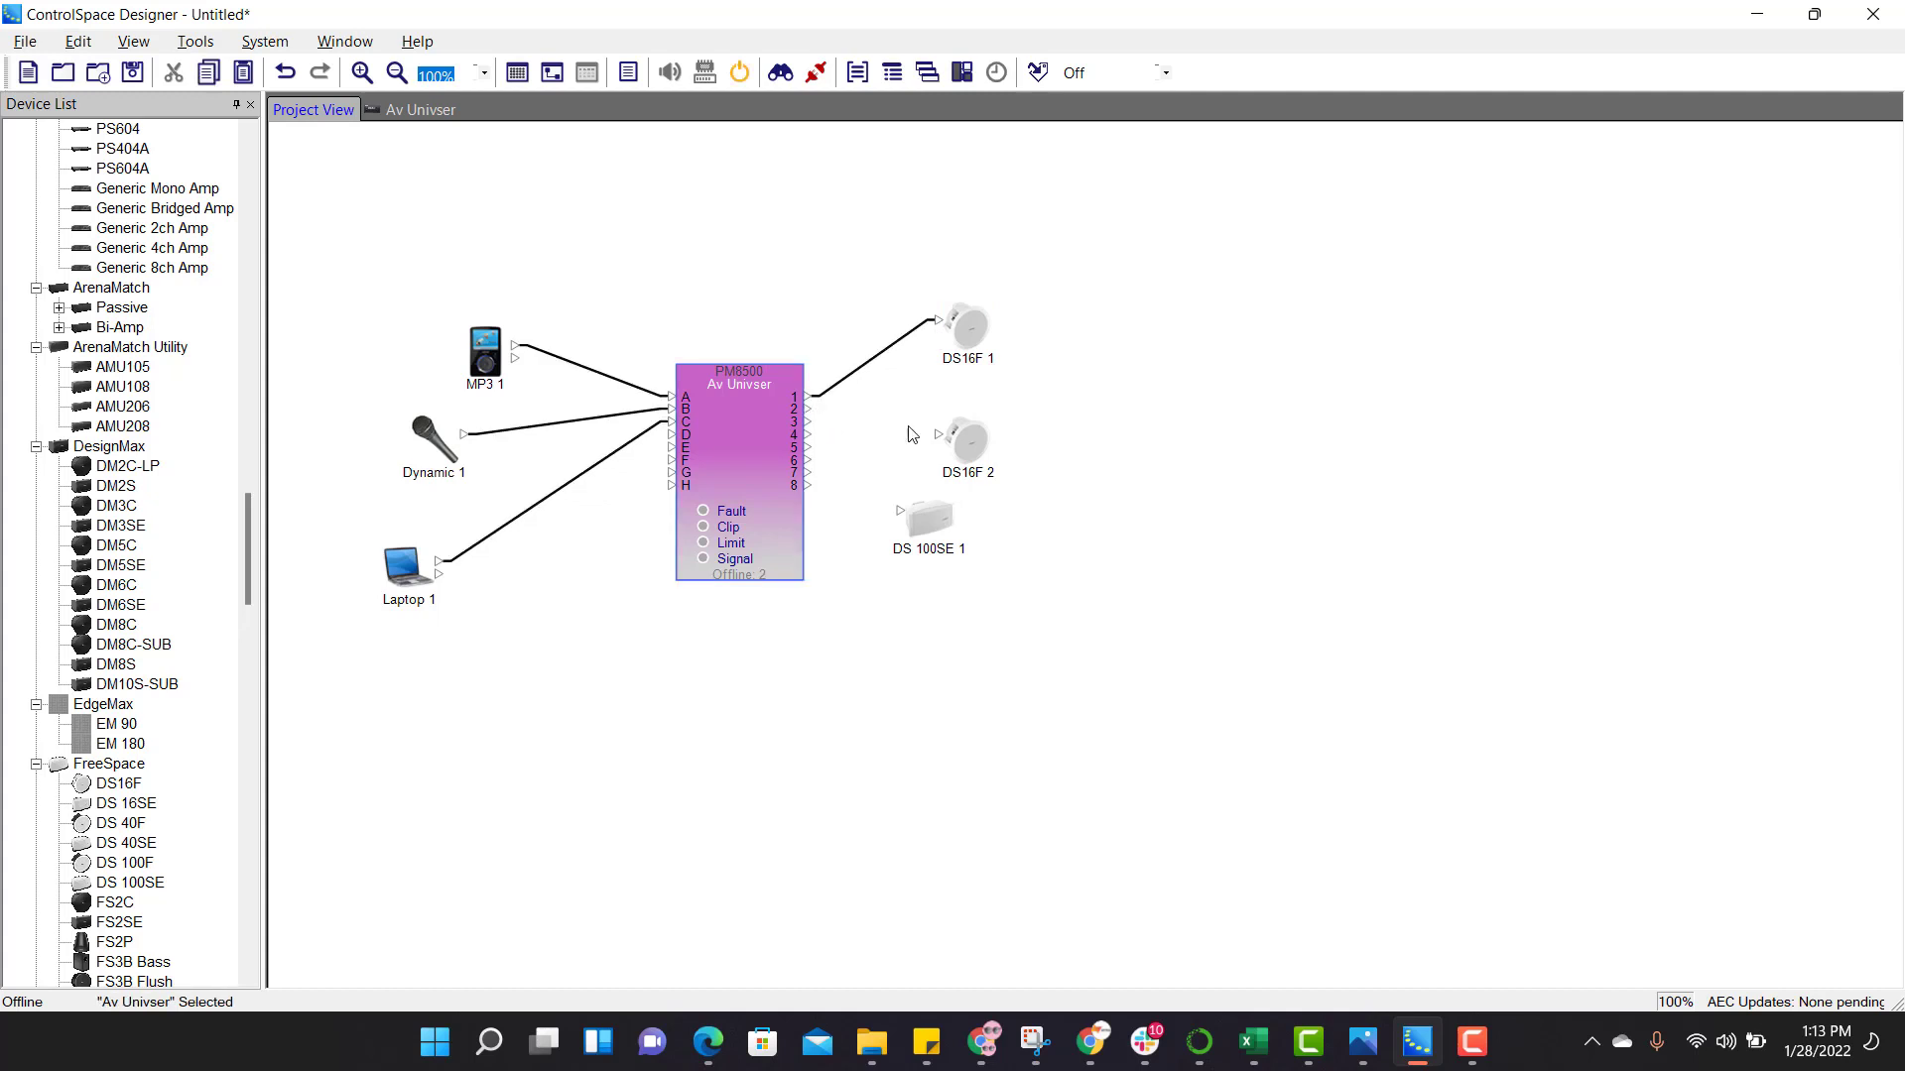
pyautogui.moveTo(809, 409); pyautogui.dragTo(936, 435)
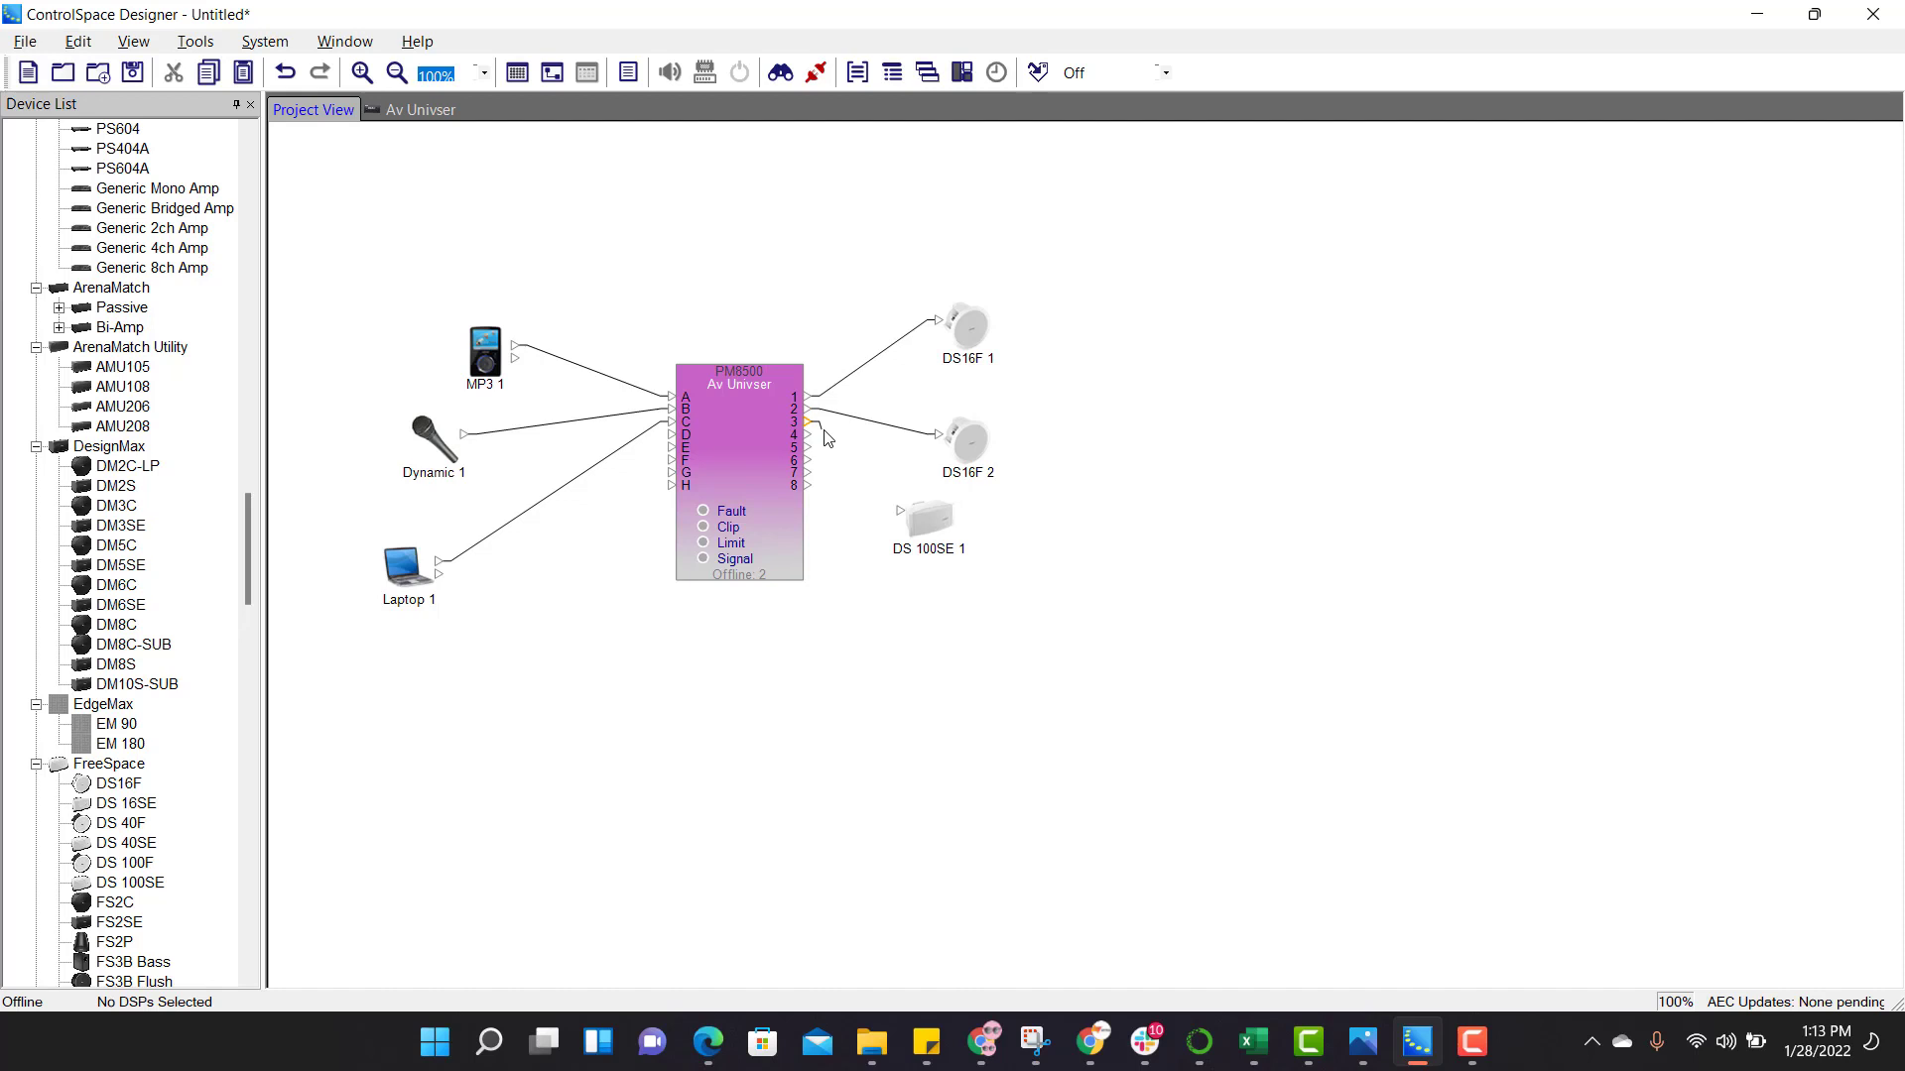
pyautogui.moveTo(809, 422); pyautogui.dragTo(900, 510)
# Rename the DS16F 1 speaker to 'DS16F 2 No's Event space'.
pyautogui.click(897, 514)
pyautogui.rightClick(983, 357)
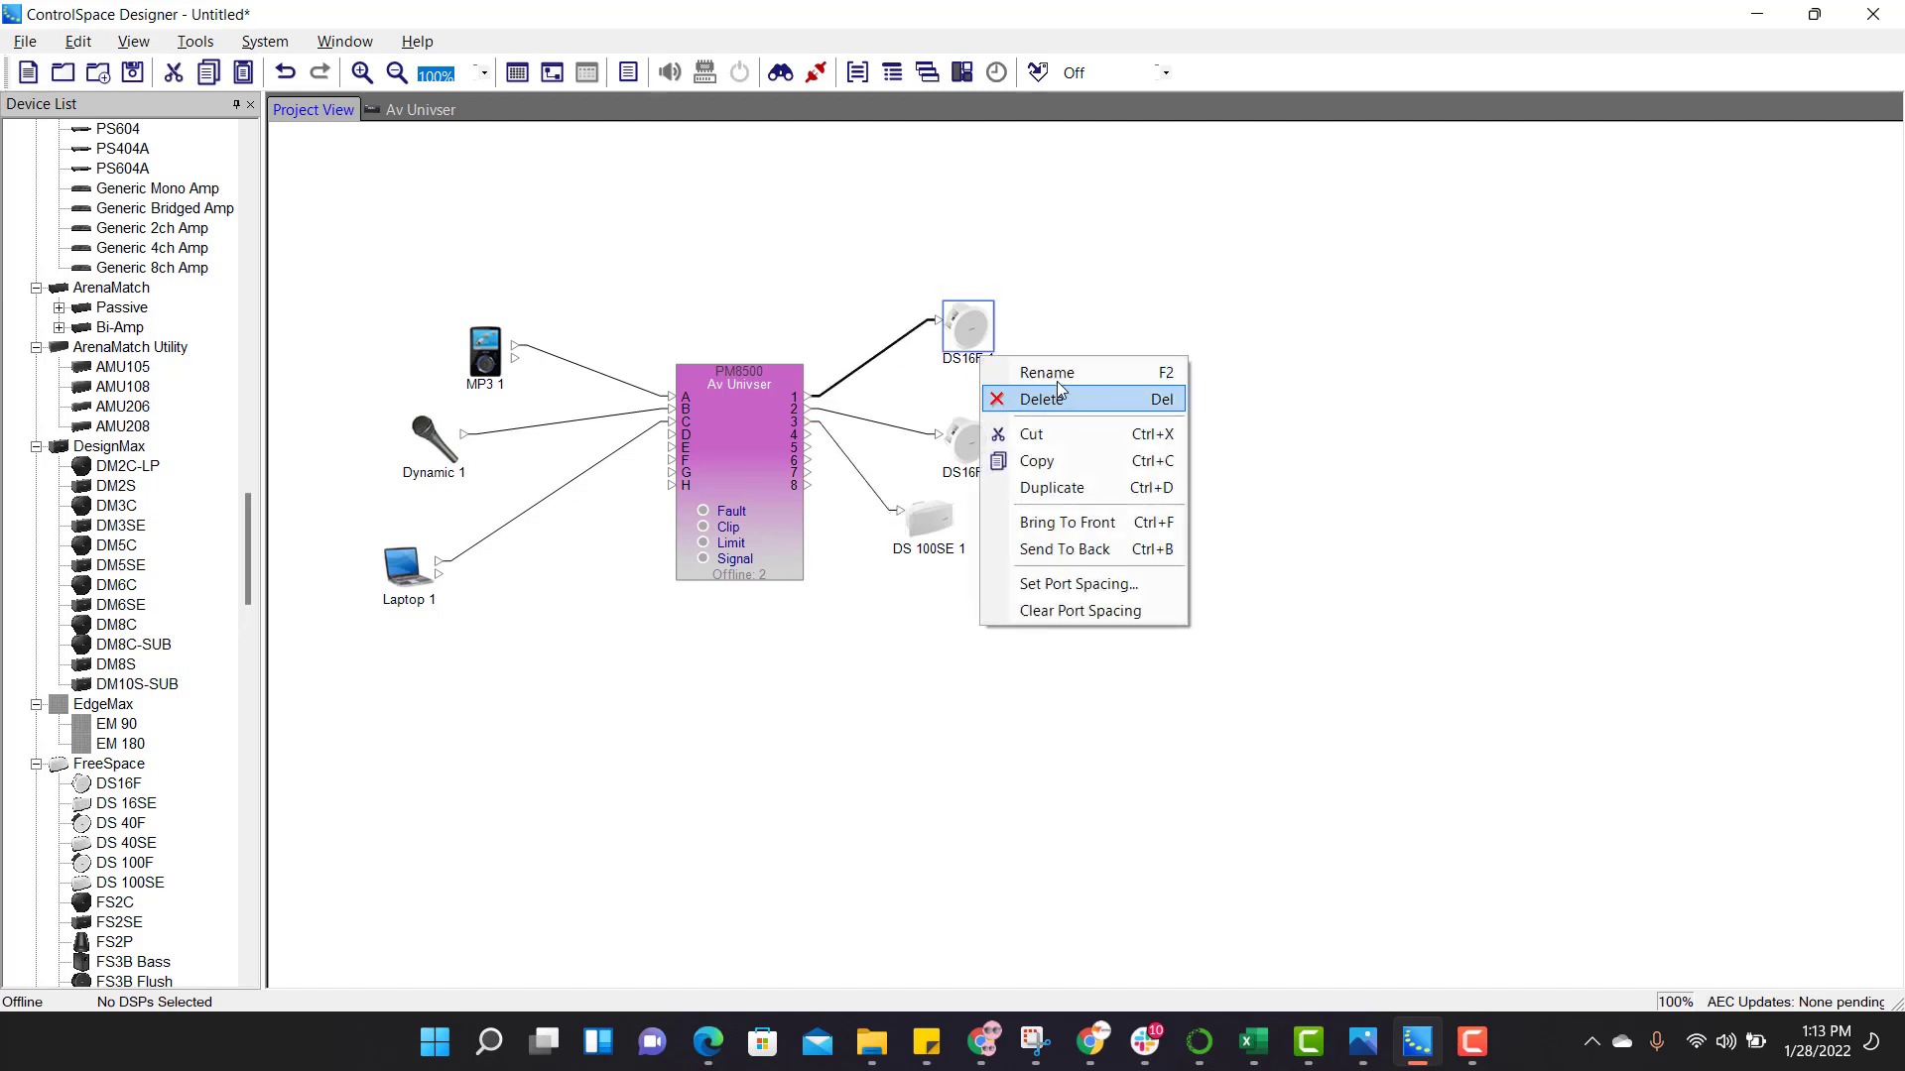
pyautogui.click(1258, 319)
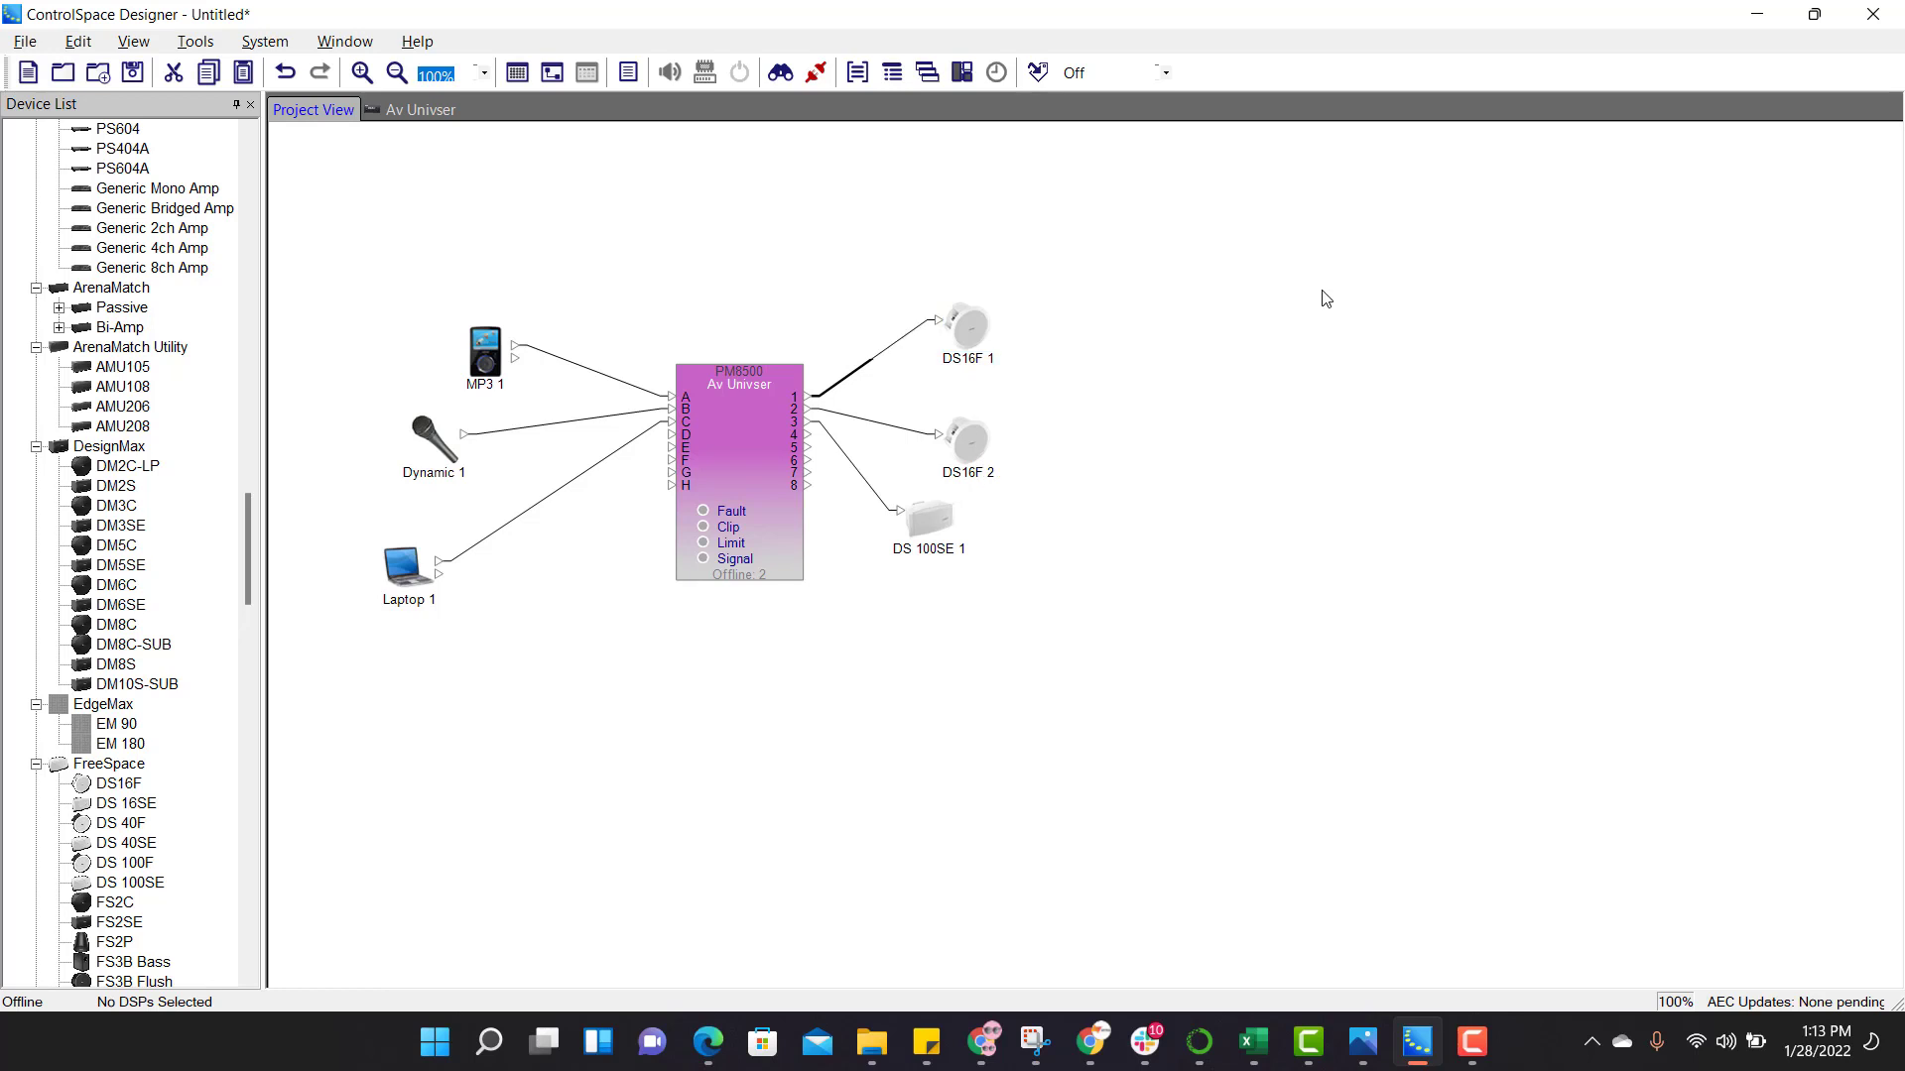
pyautogui.click(970, 332)
pyautogui.rightClick(970, 332)
pyautogui.click(1067, 337)
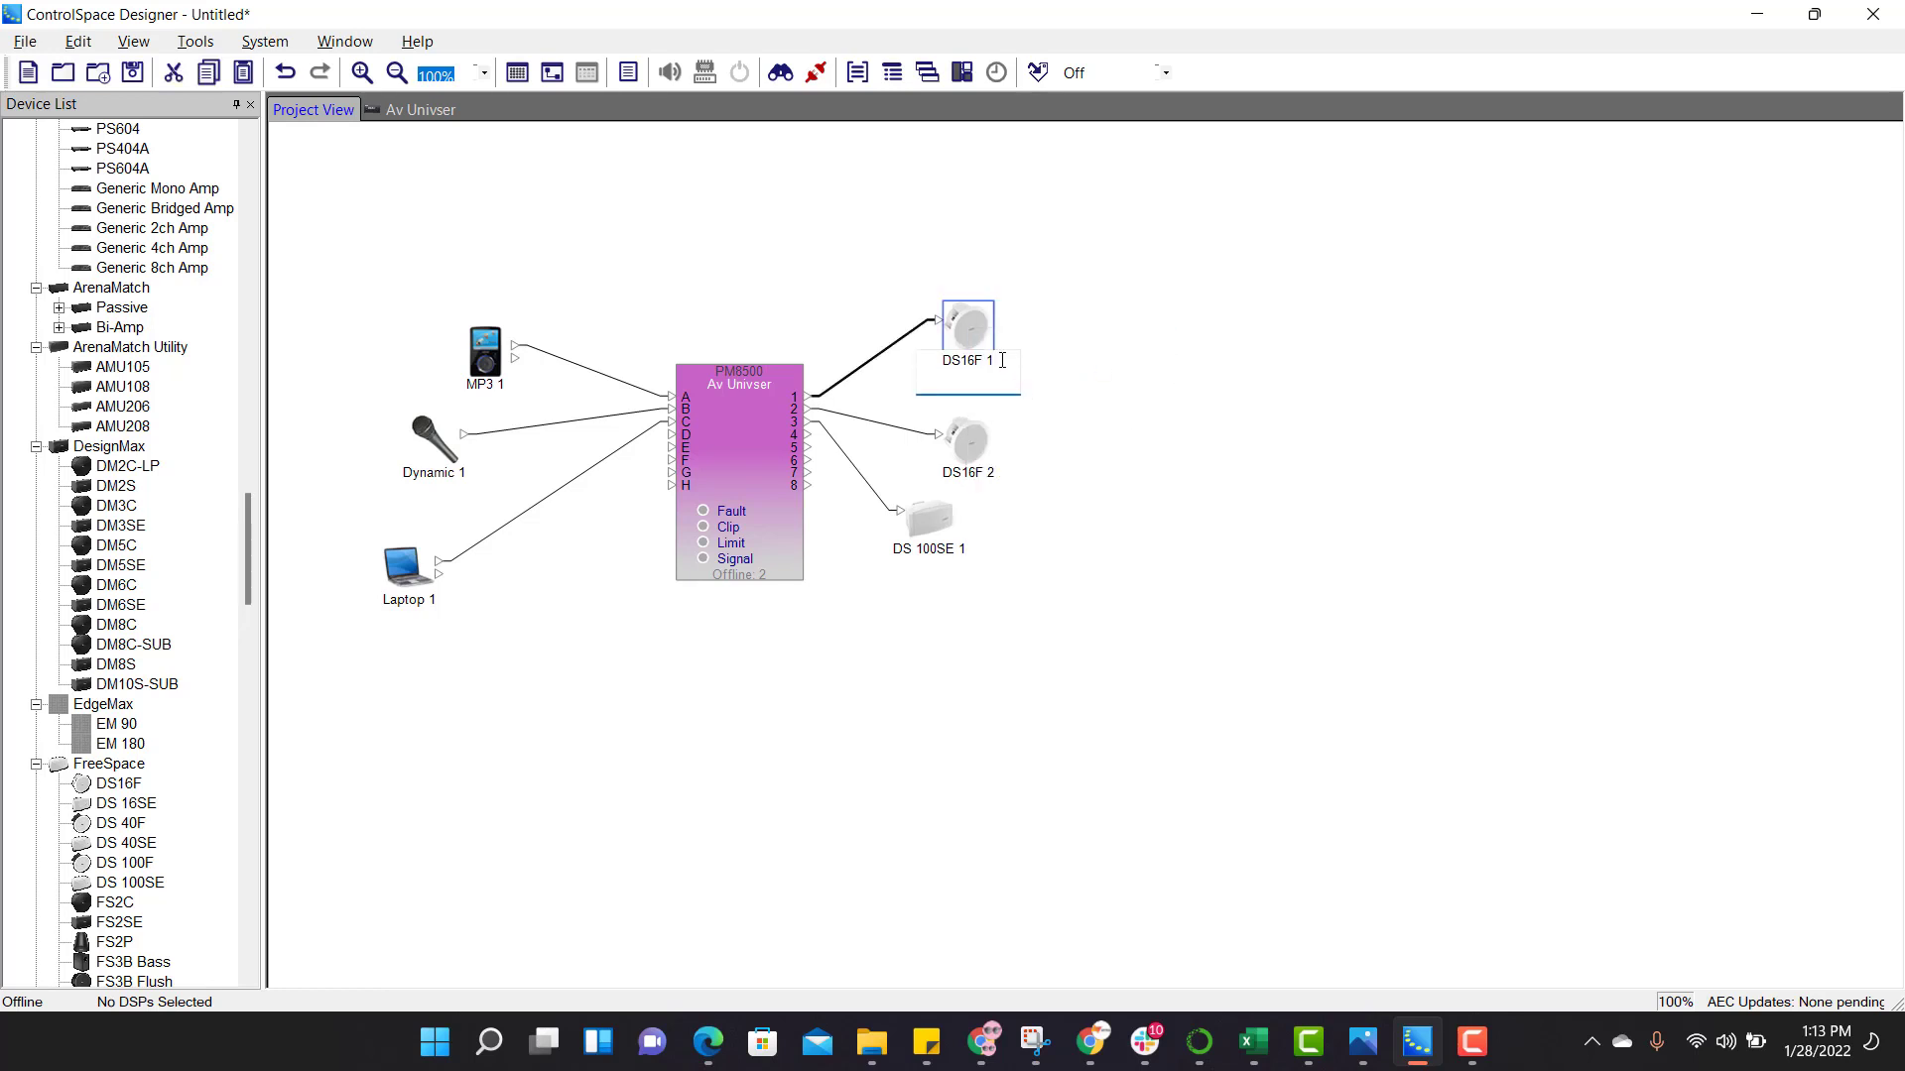
pyautogui.write('2')
pyautogui.press('BackSpace')
pyautogui.press('BackSpace')
pyautogui.write('2 Nos Event space')
pyautogui.click(1048, 422)
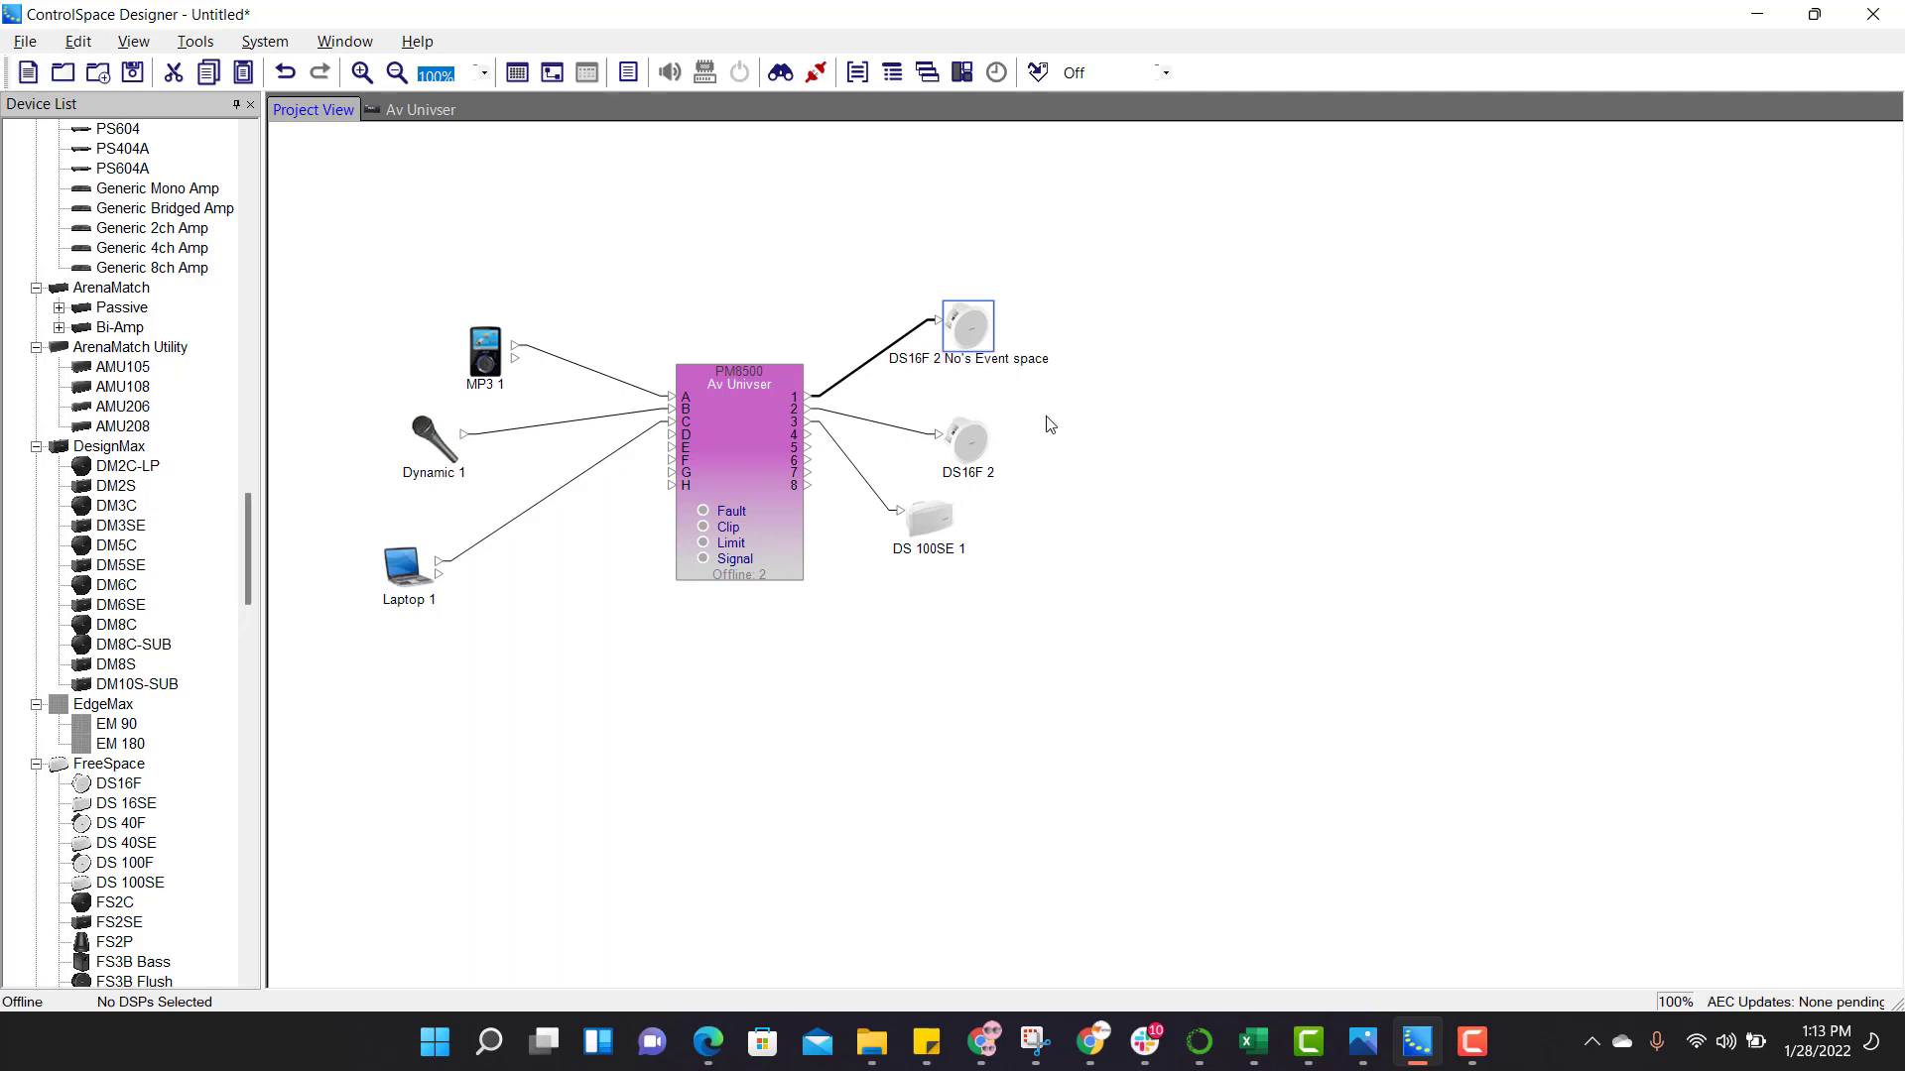
# Rename the DS16F 2 speaker to 'DS16F 3 No's 1F Lounge'.
pyautogui.rightClick(978, 470)
pyautogui.click(1075, 486)
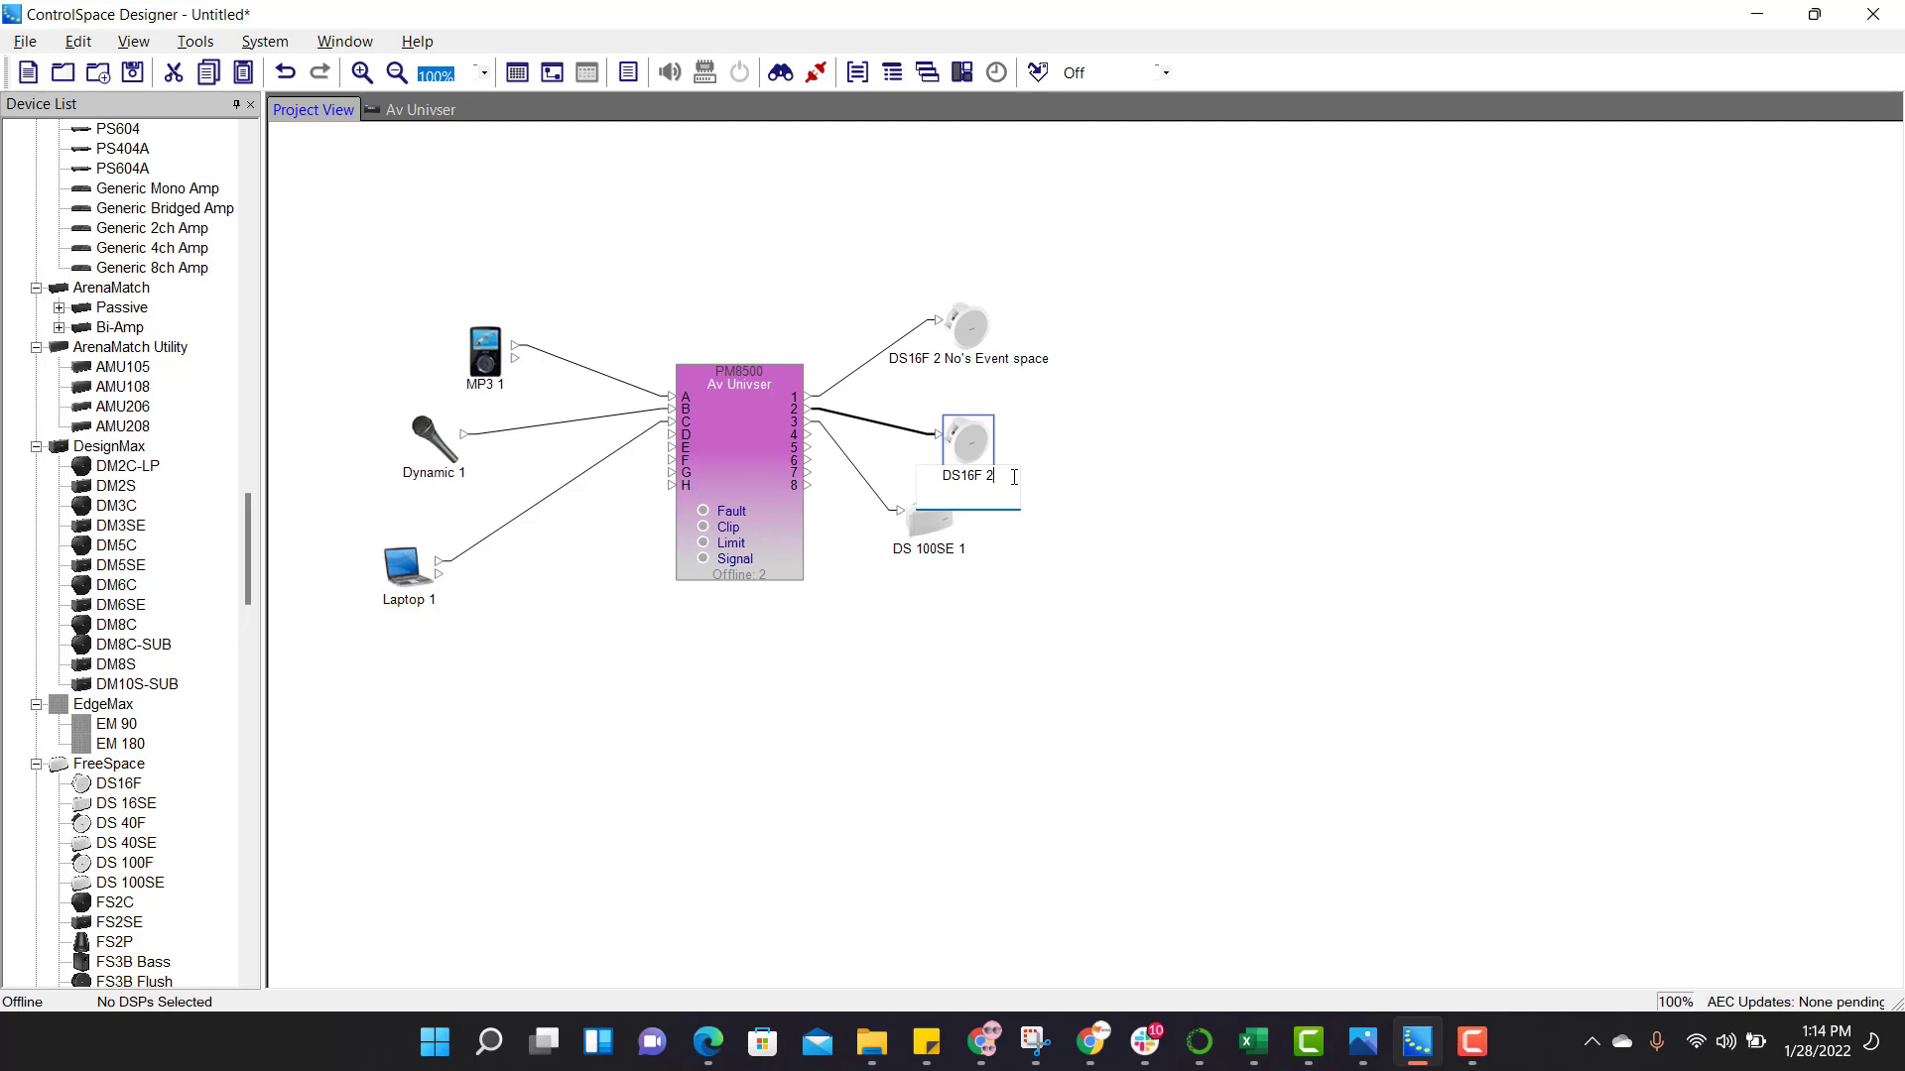
pyautogui.press('BackSpace')
pyautogui.write("3 No's 1F Lounge")
pyautogui.click(1109, 657)
# Rename the DS 100SE 1 speaker to 'DS 100SE 6 GYM'.
pyautogui.rightClick(934, 539)
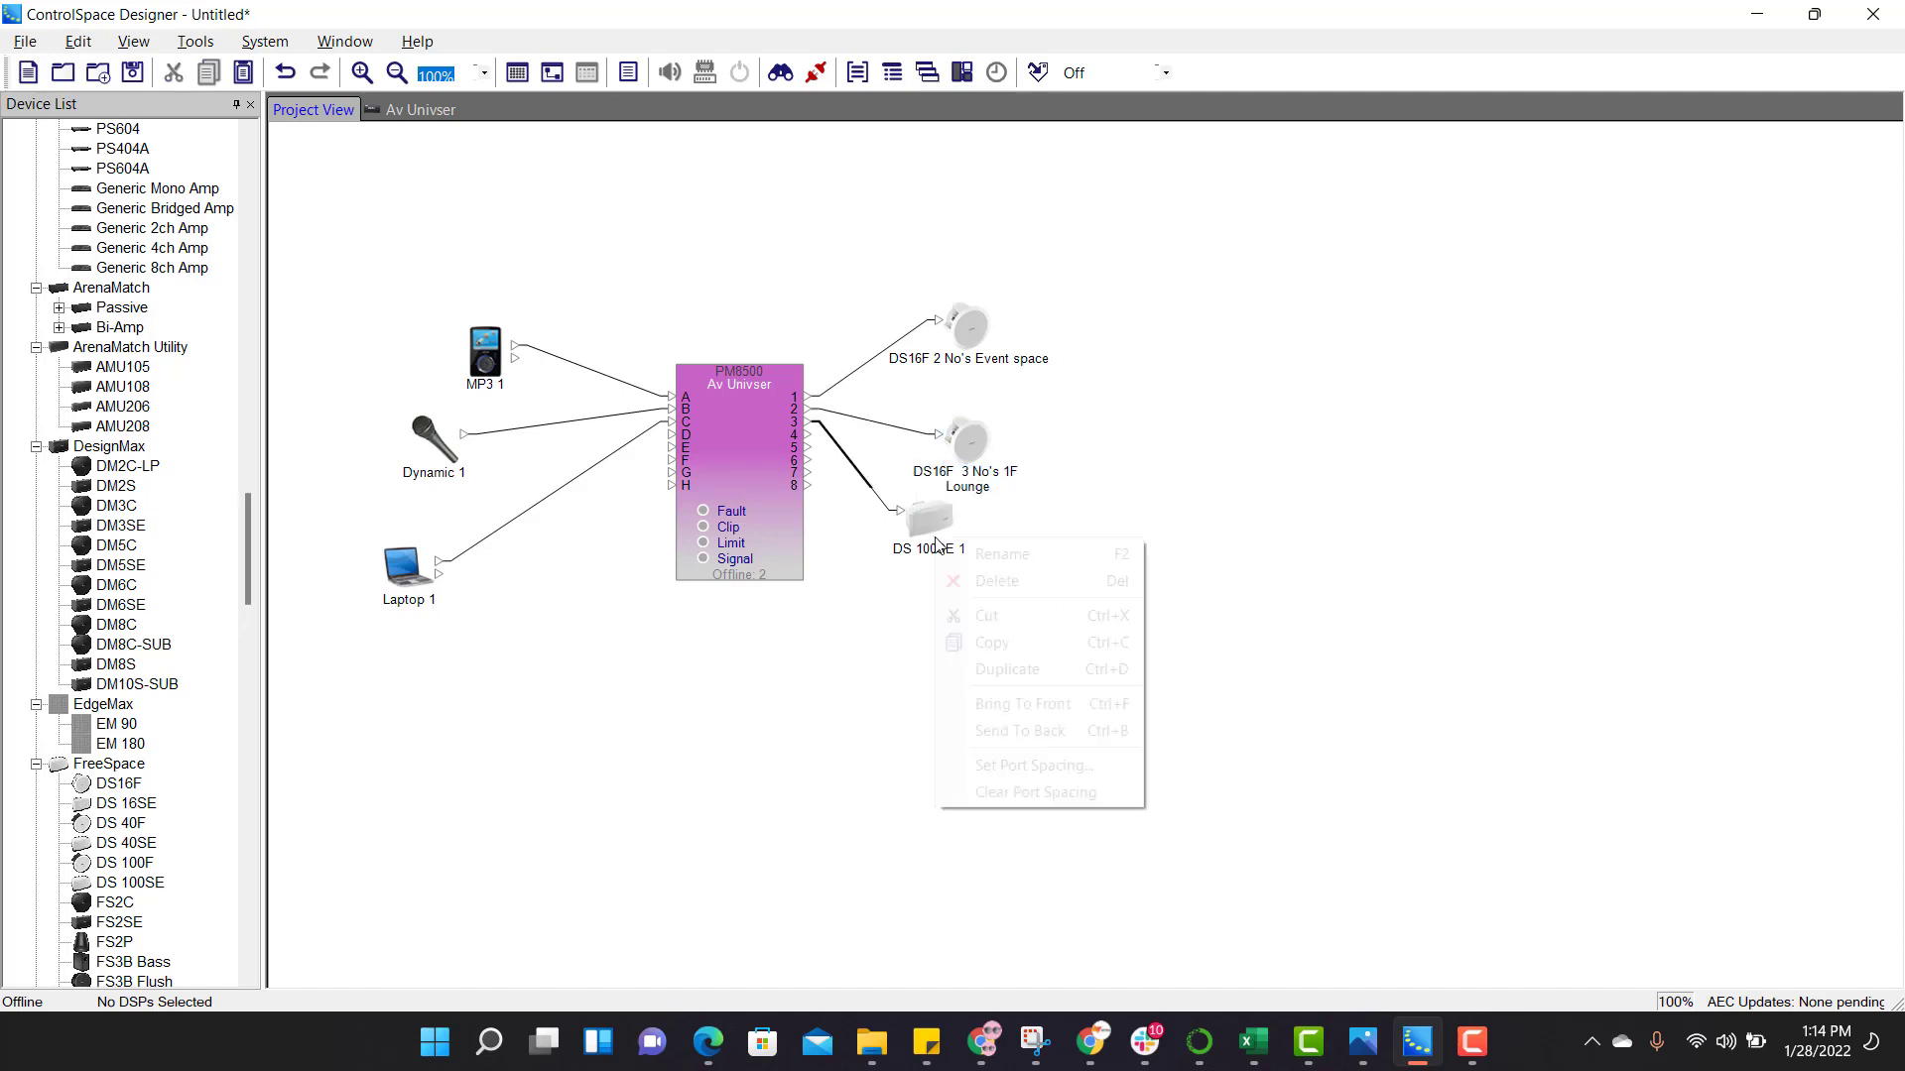
pyautogui.click(1004, 565)
pyautogui.click(973, 557)
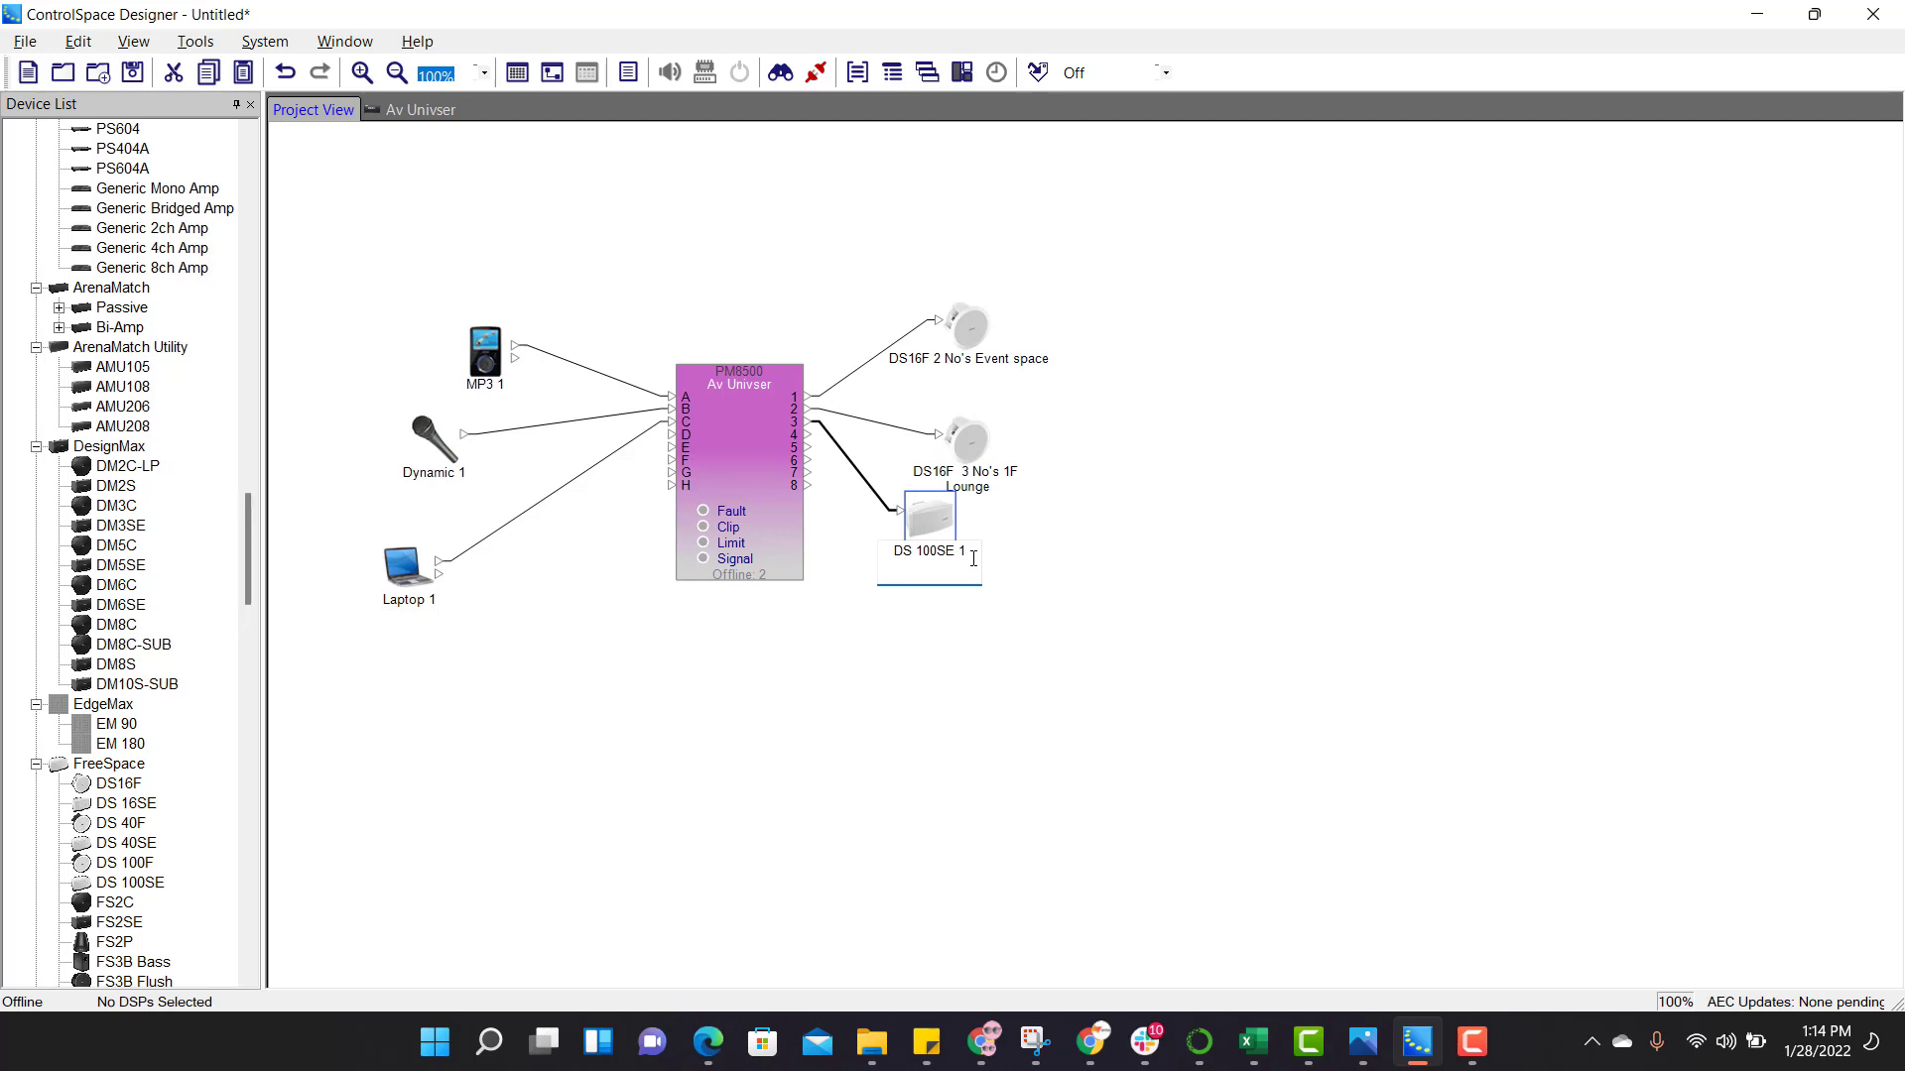
pyautogui.press('BackSpace')
pyautogui.write('6 GYM')
pyautogui.click(1095, 653)
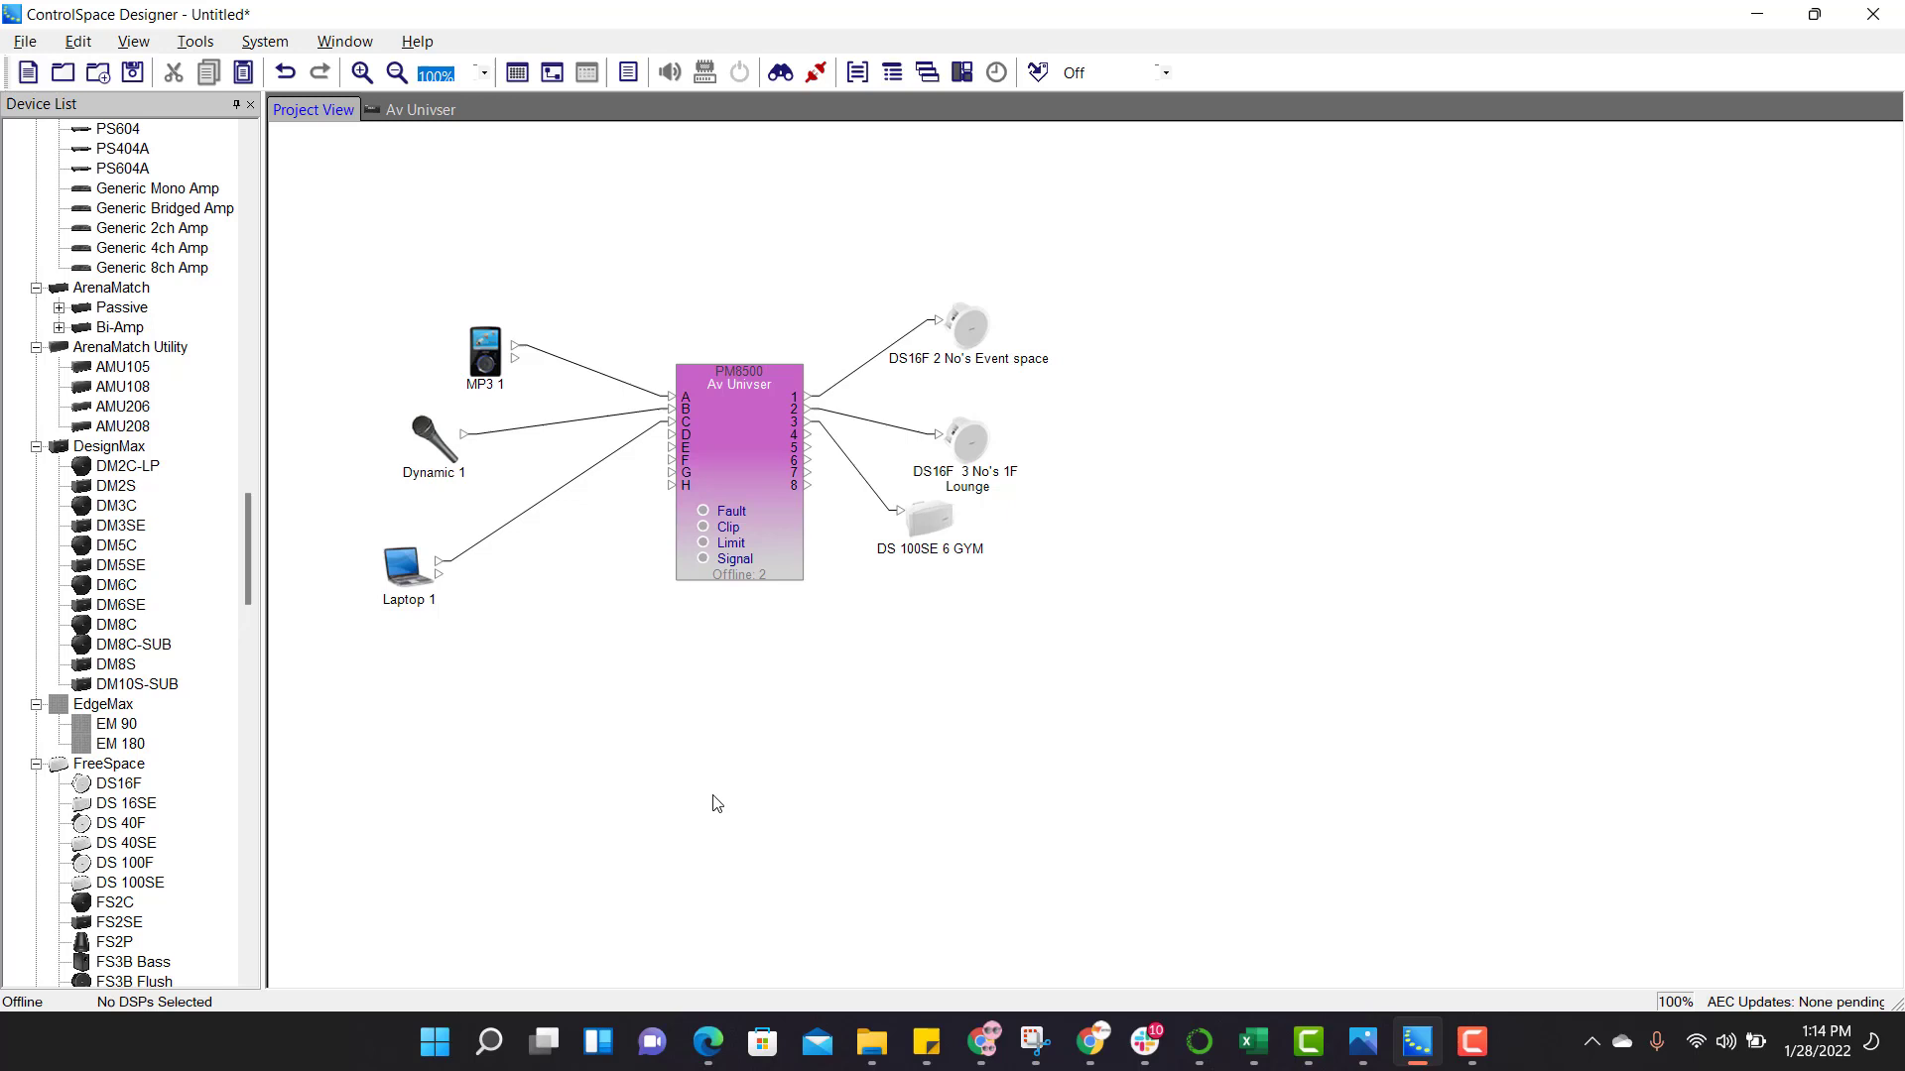
# Open the Av Univser signal flow and rename input In A to 'Music Server'.
pyautogui.doubleClick(752, 485)
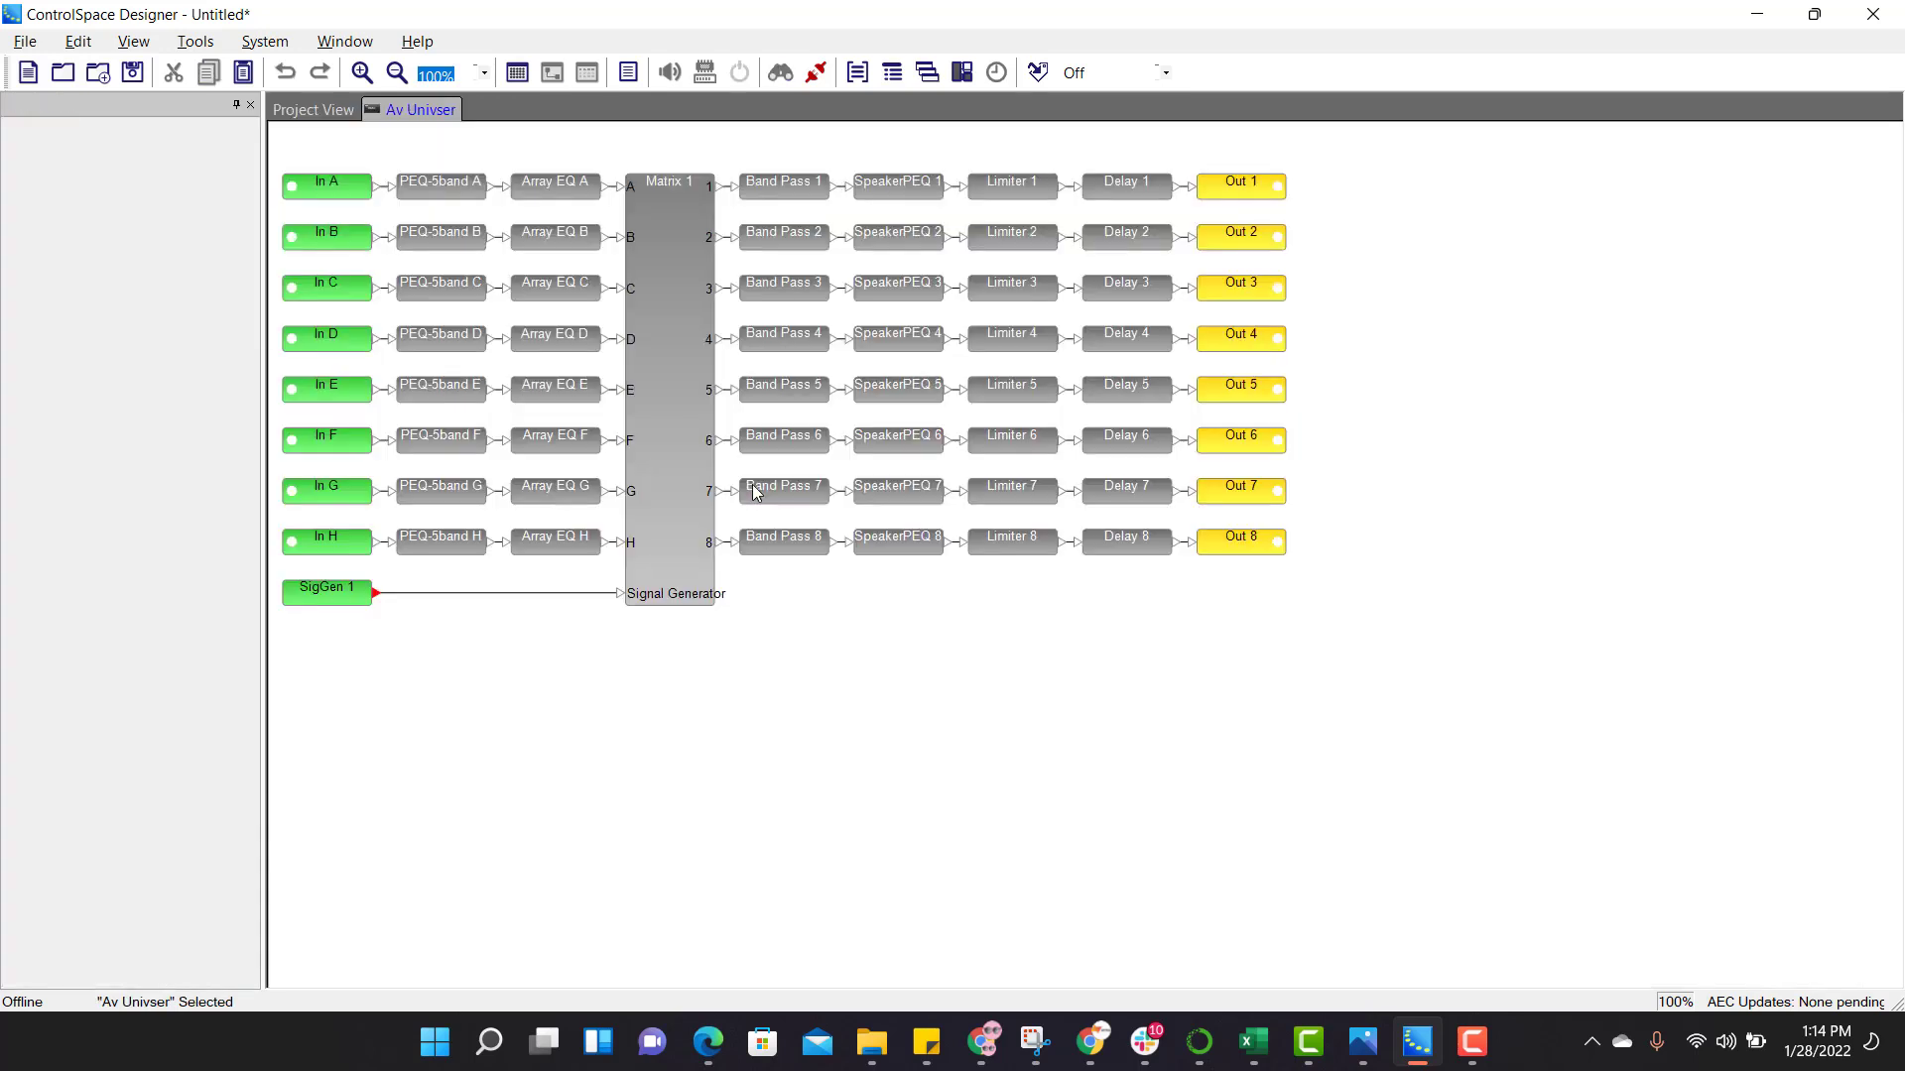
pyautogui.rightClick(321, 192)
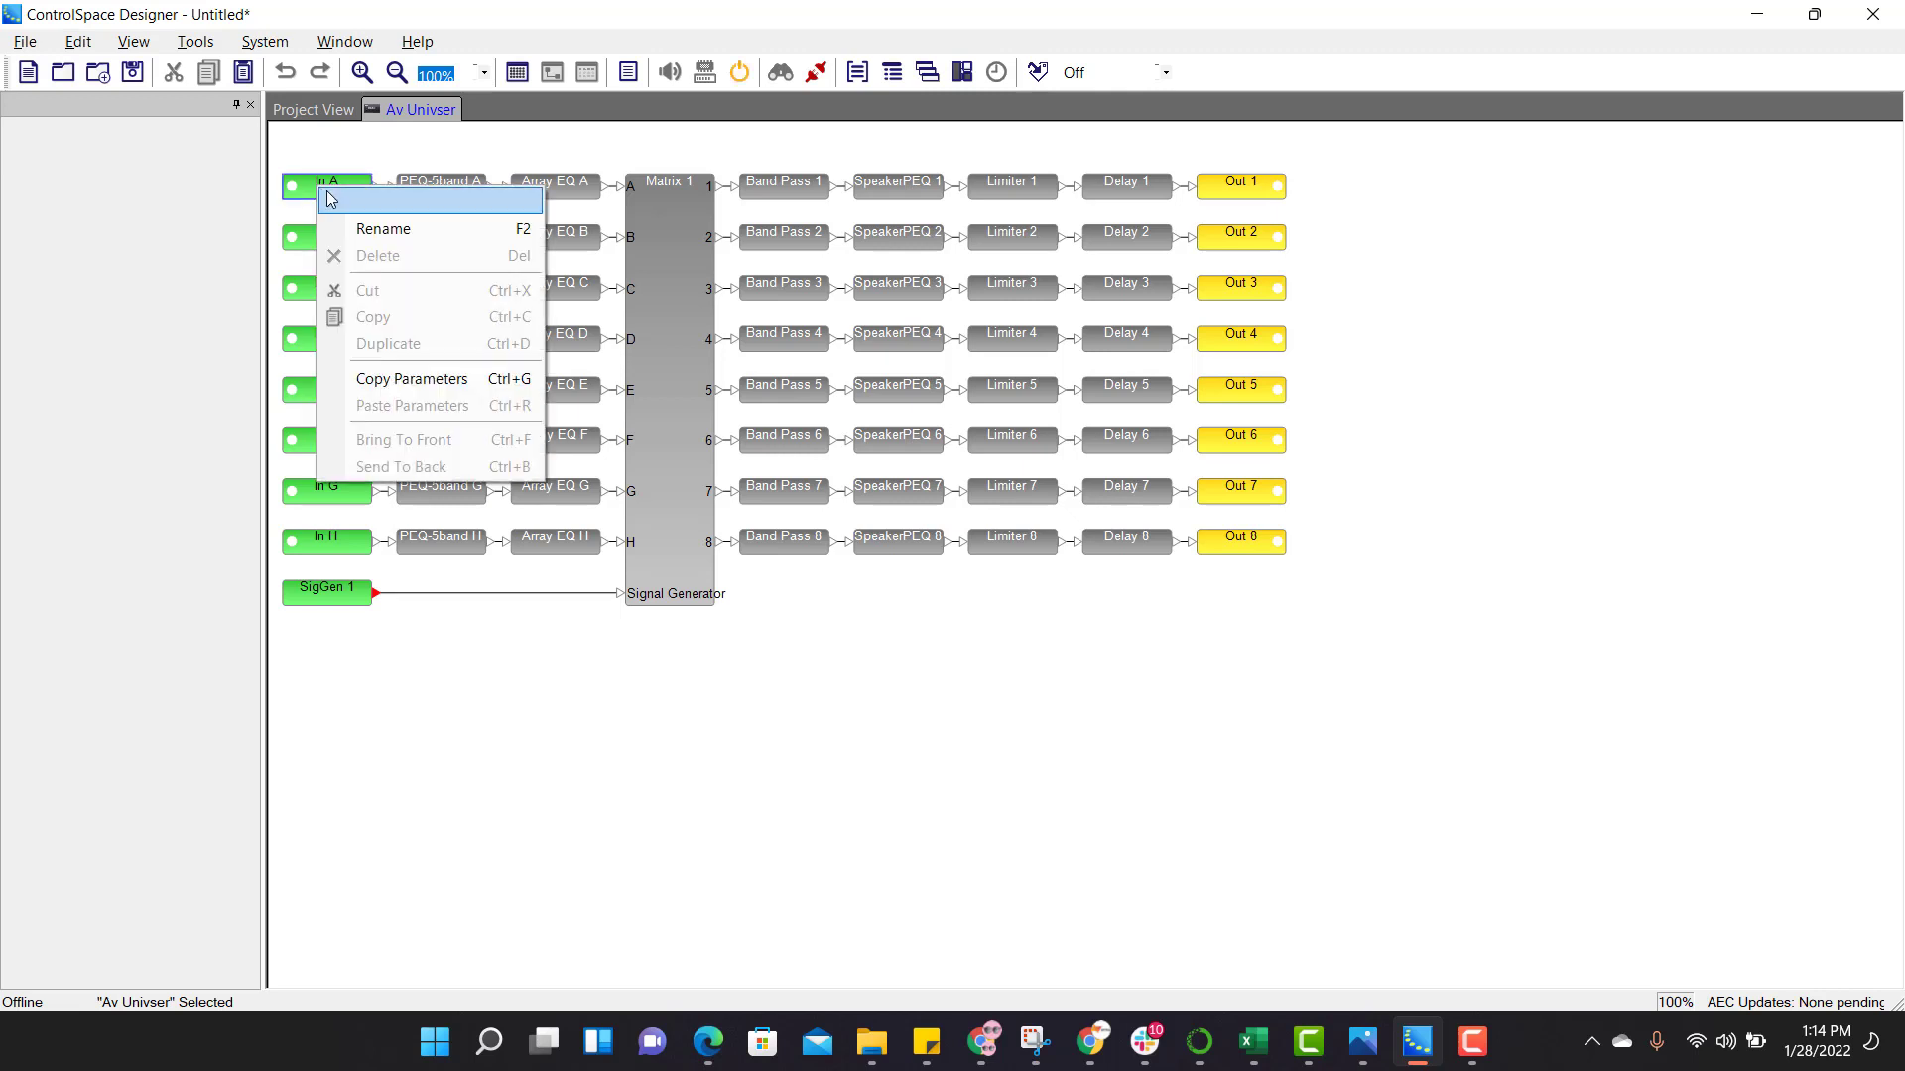
pyautogui.click(359, 230)
pyautogui.write('Musc')
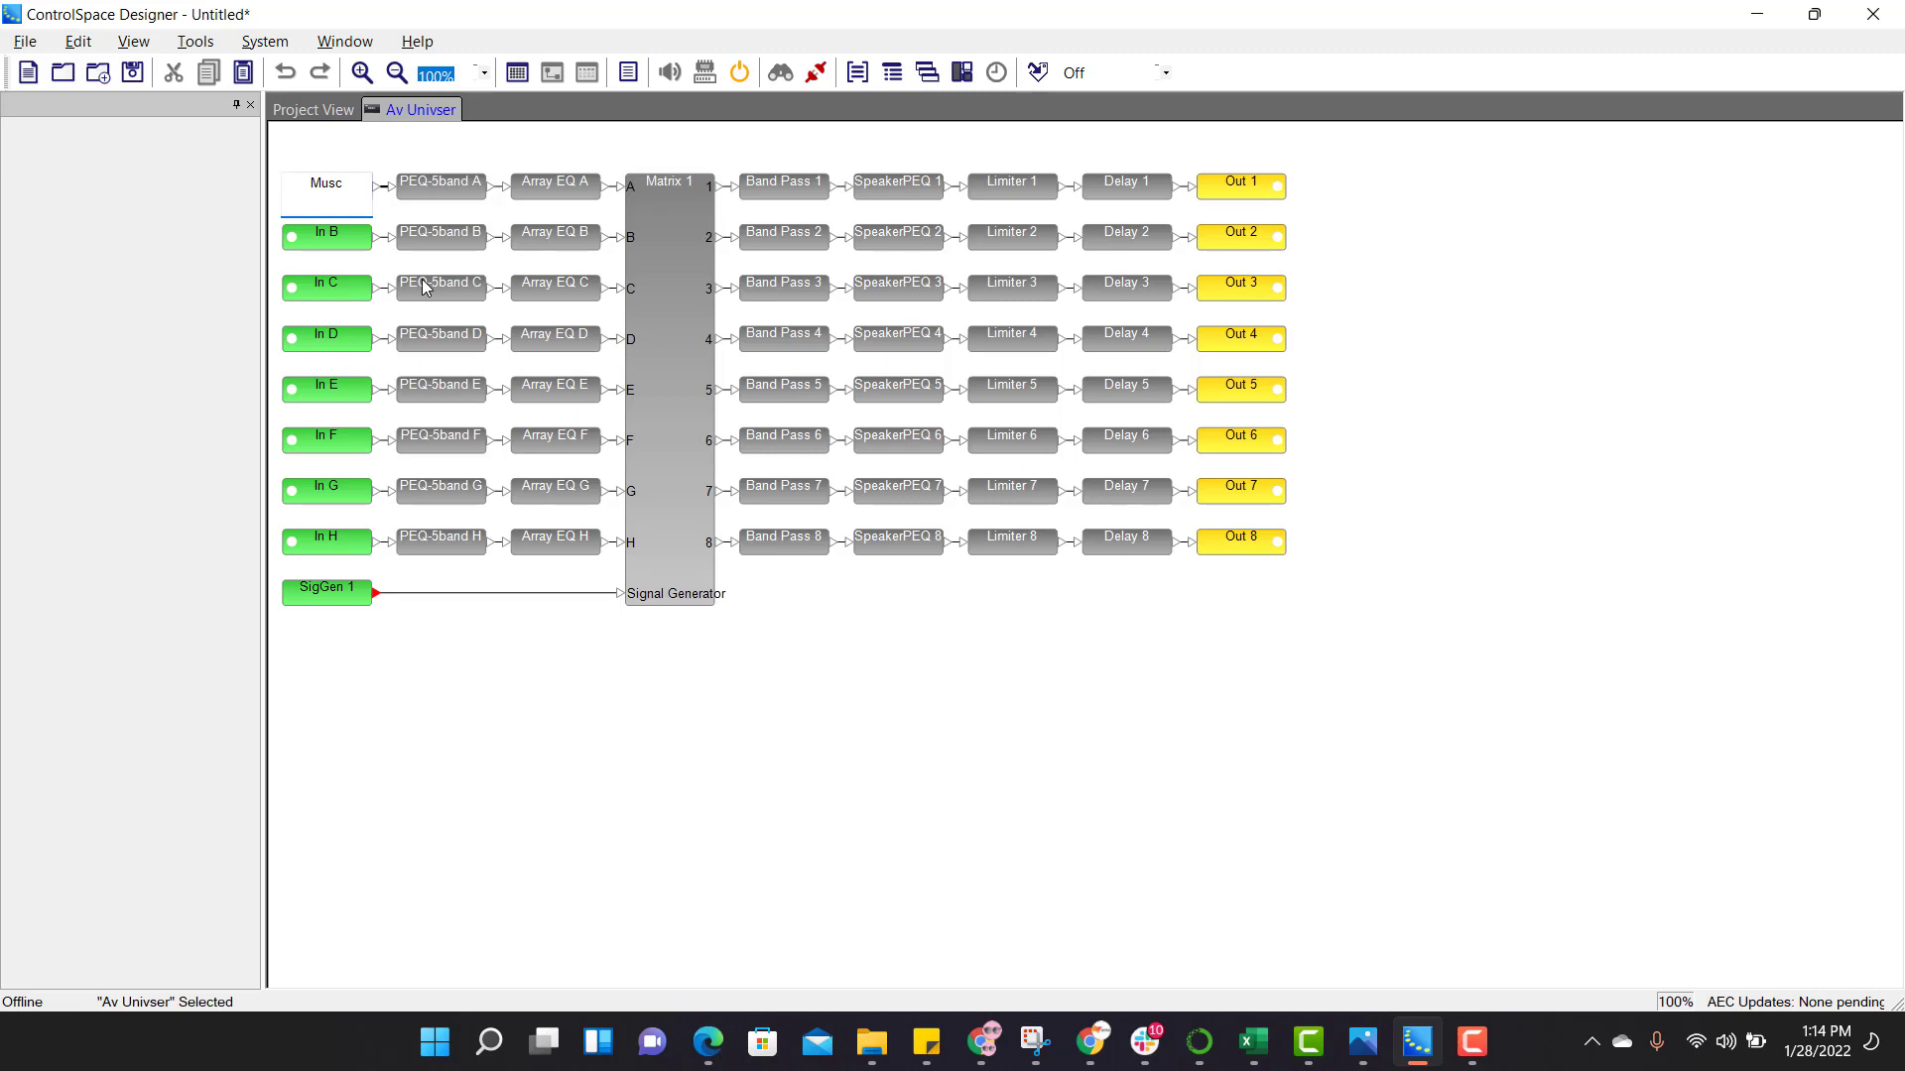
pyautogui.press('BackSpace')
pyautogui.write('ic Server')
pyautogui.click(559, 799)
# Rename input In B to 'Mic' and start renaming In C.
pyautogui.rightClick(323, 230)
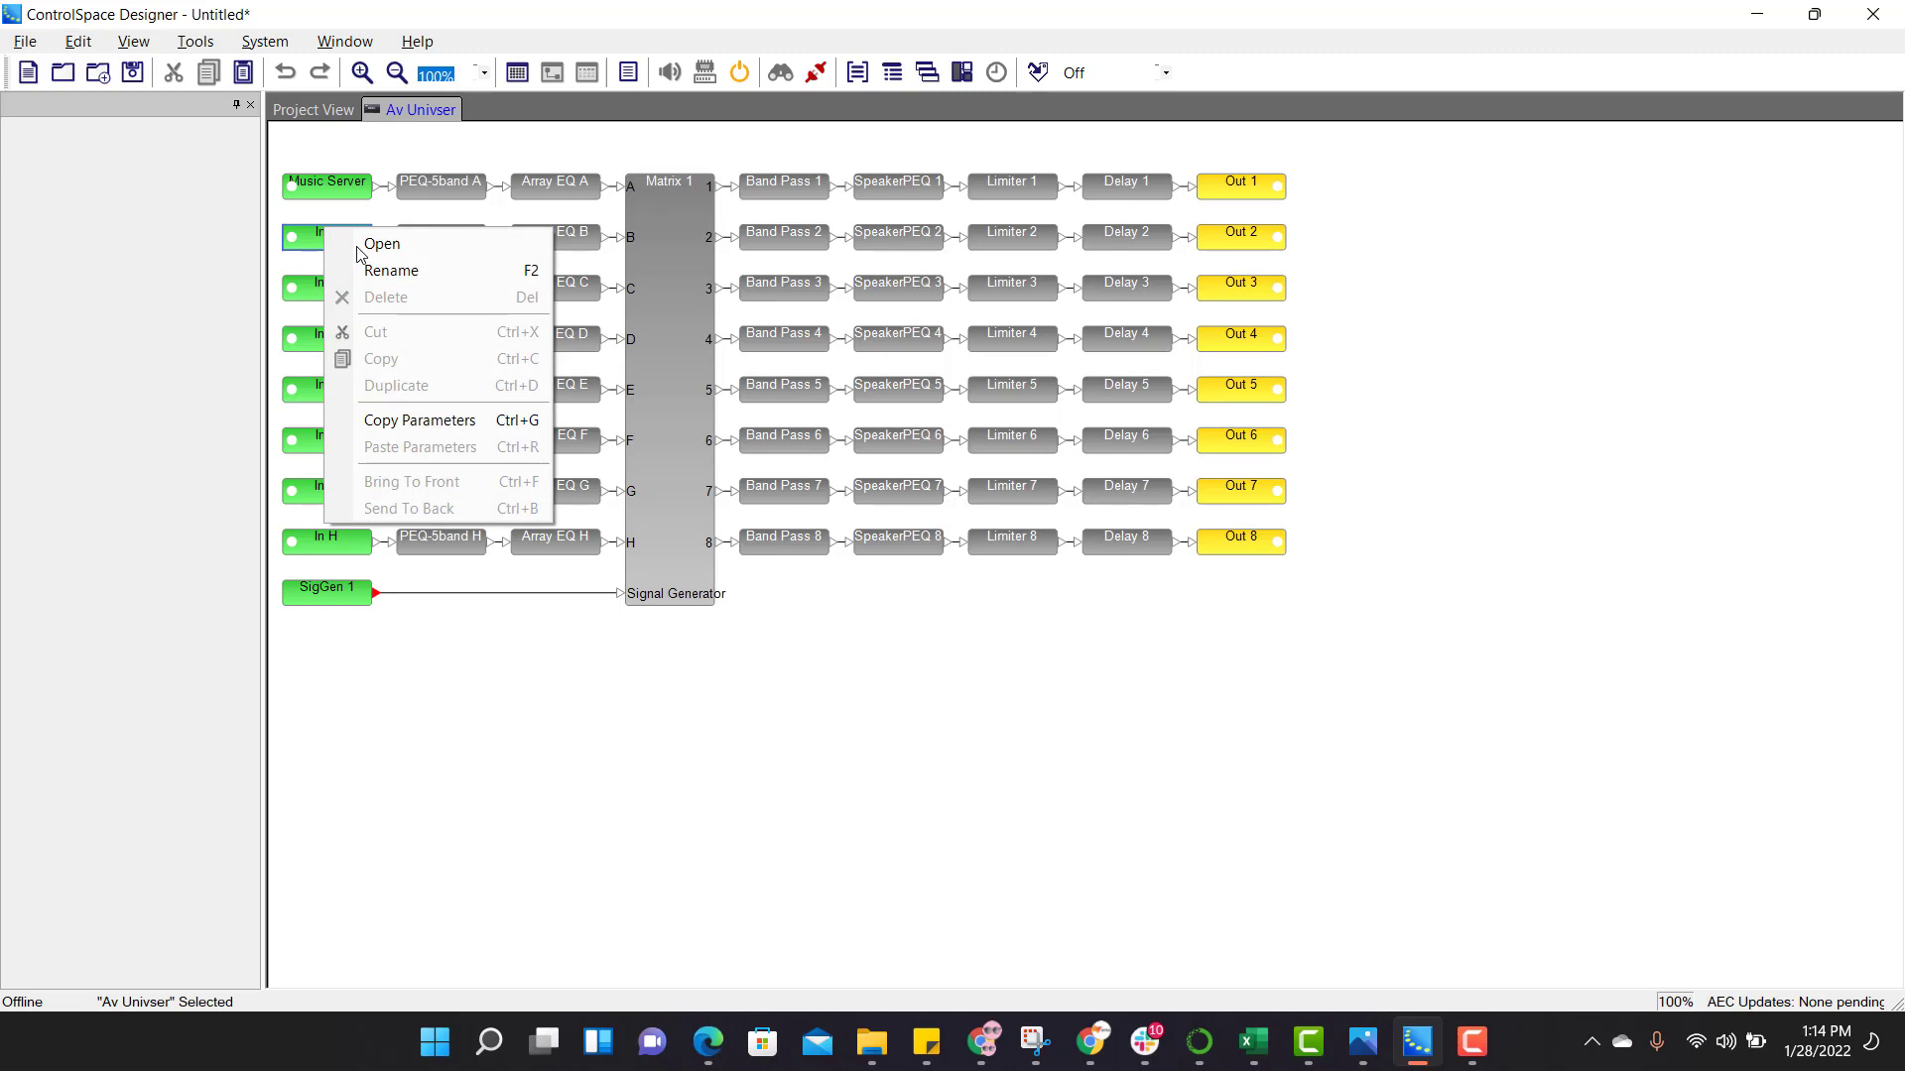
pyautogui.click(417, 278)
pyautogui.write('ic')
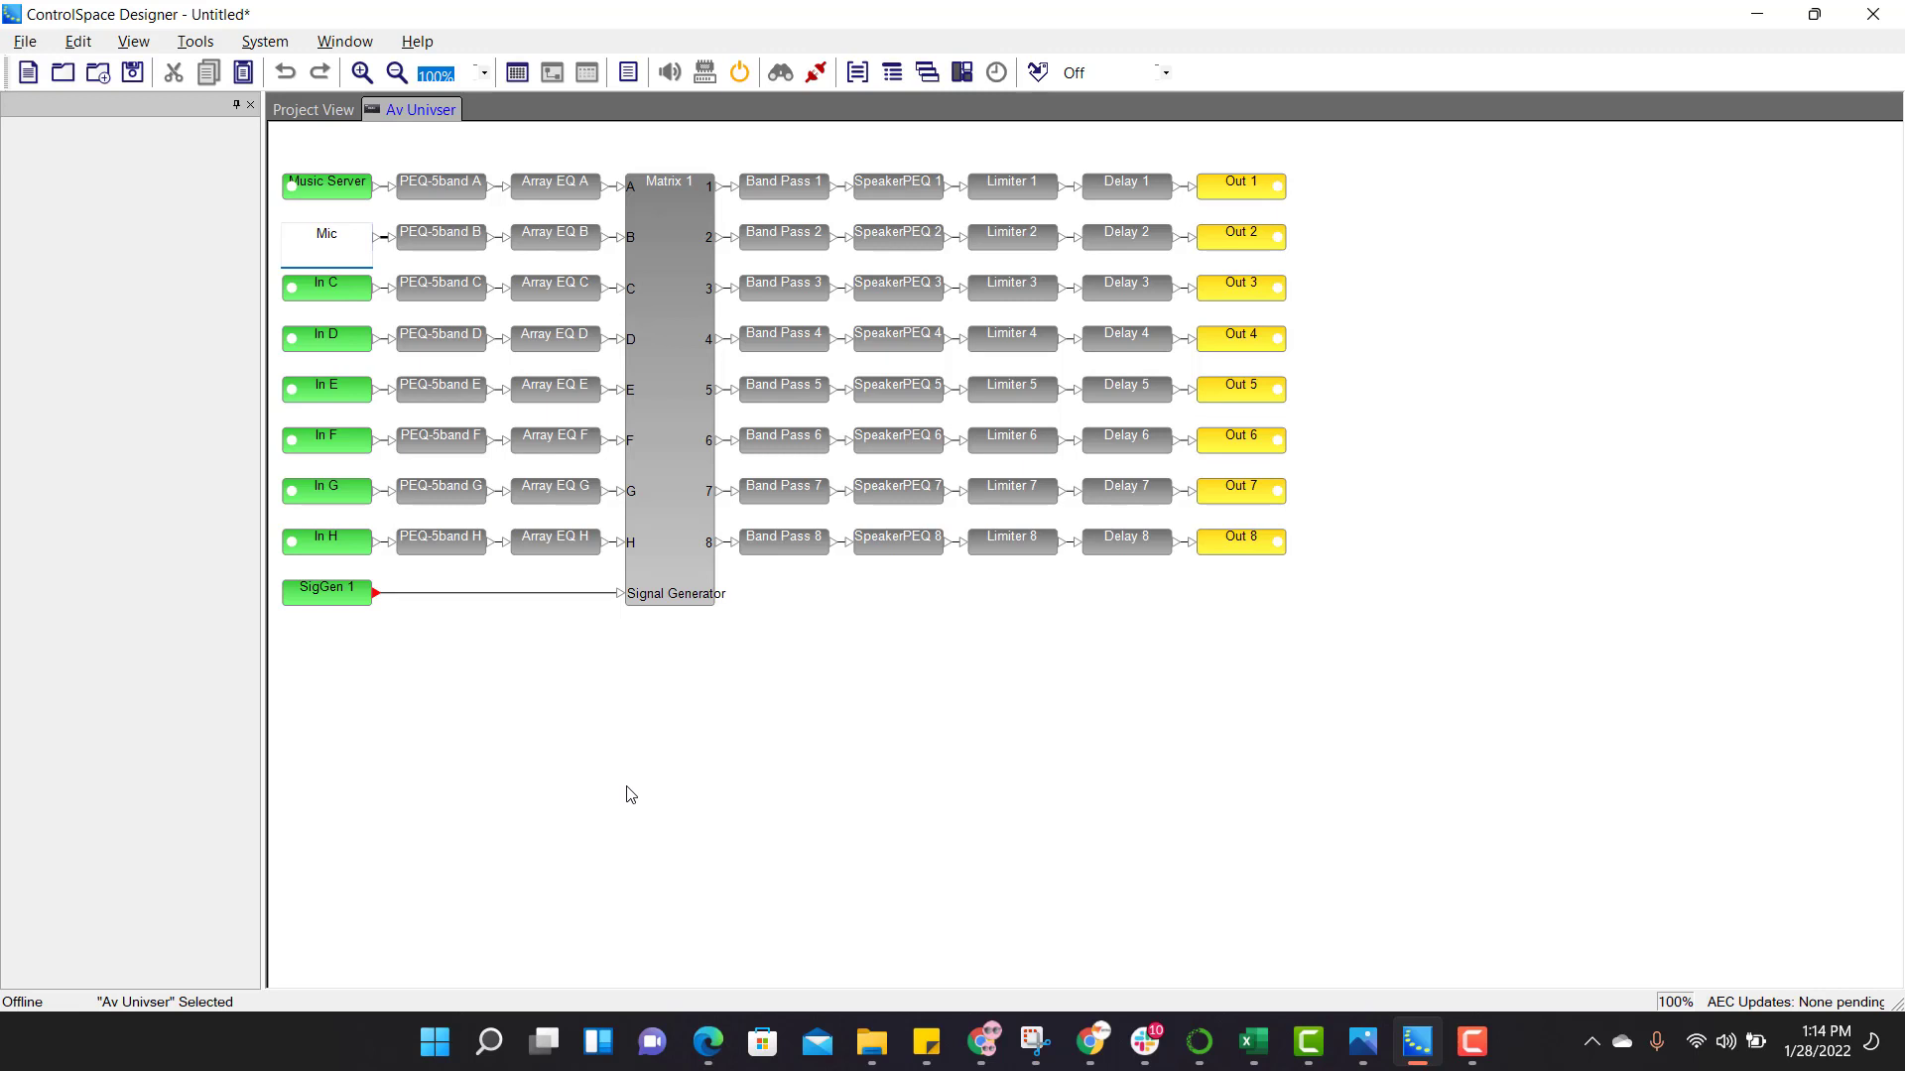
pyautogui.click(627, 791)
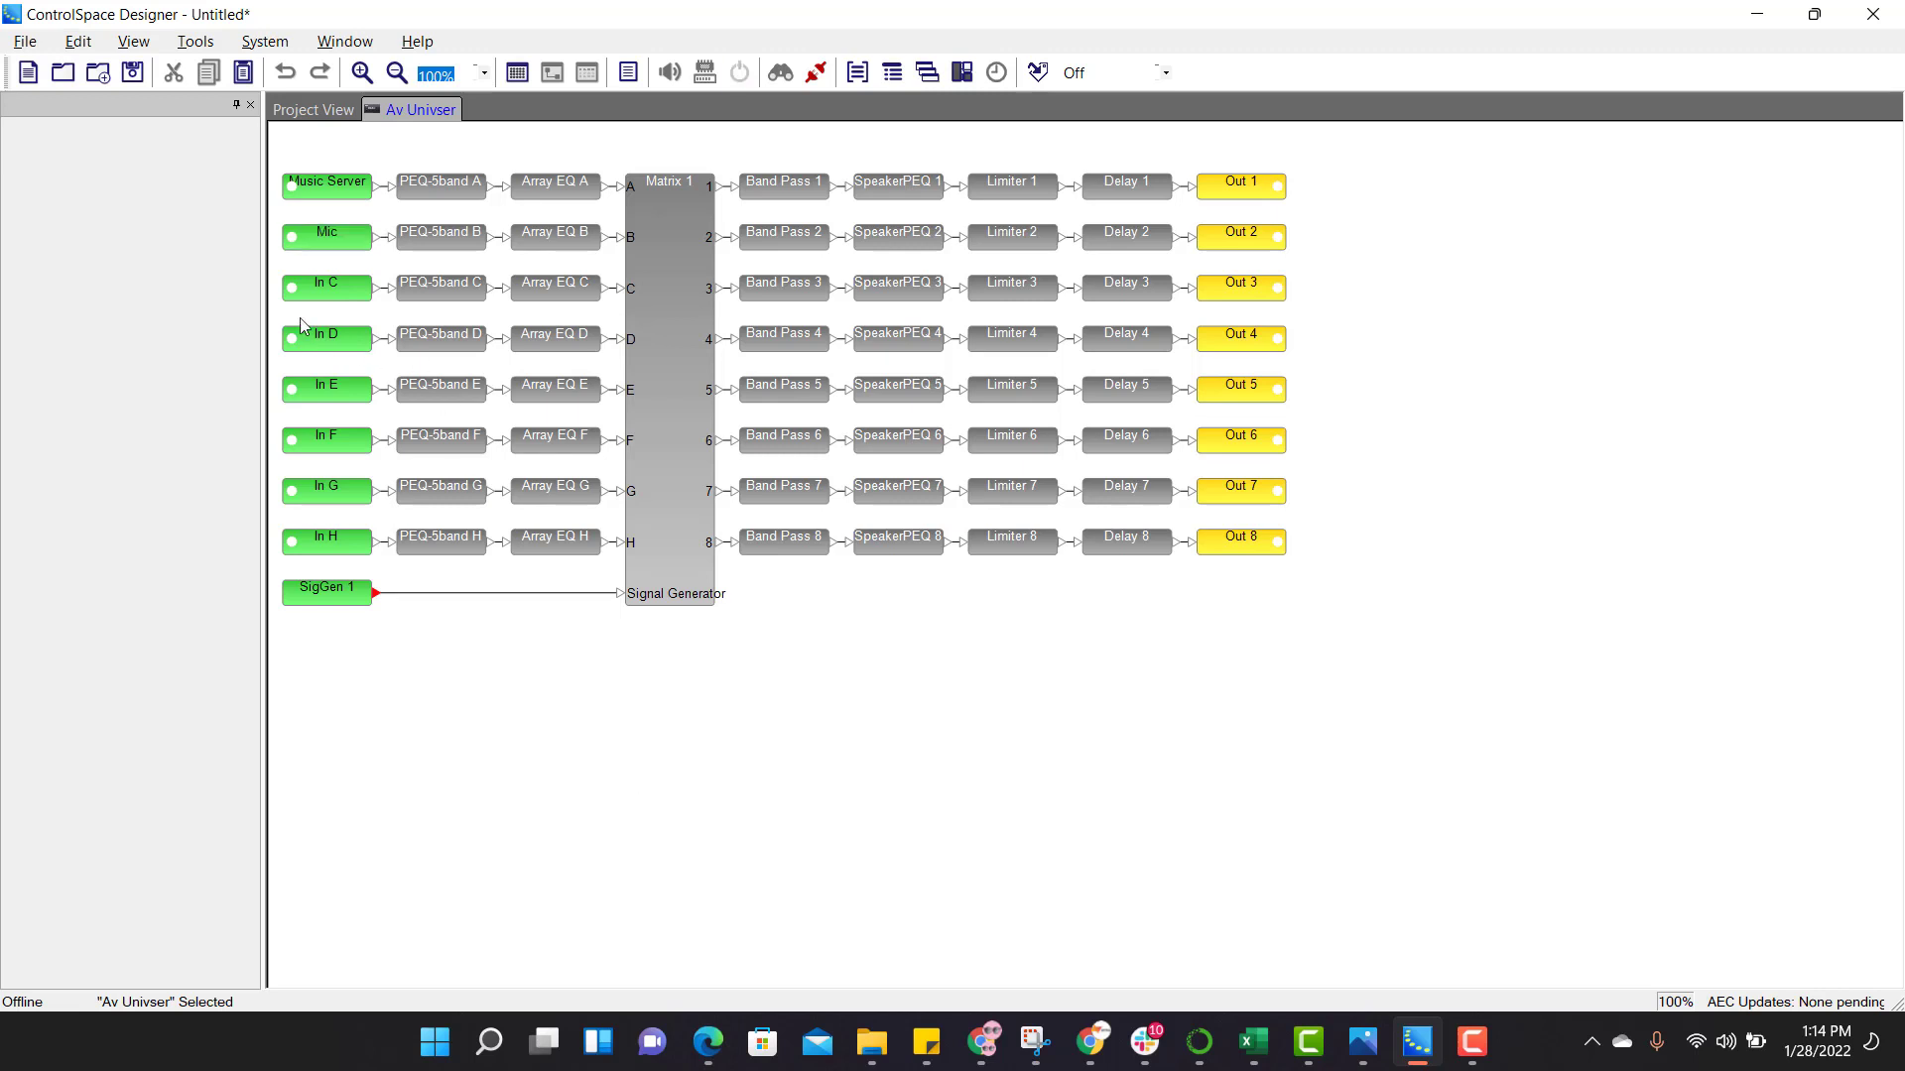
pyautogui.rightClick(319, 285)
pyautogui.click(383, 325)
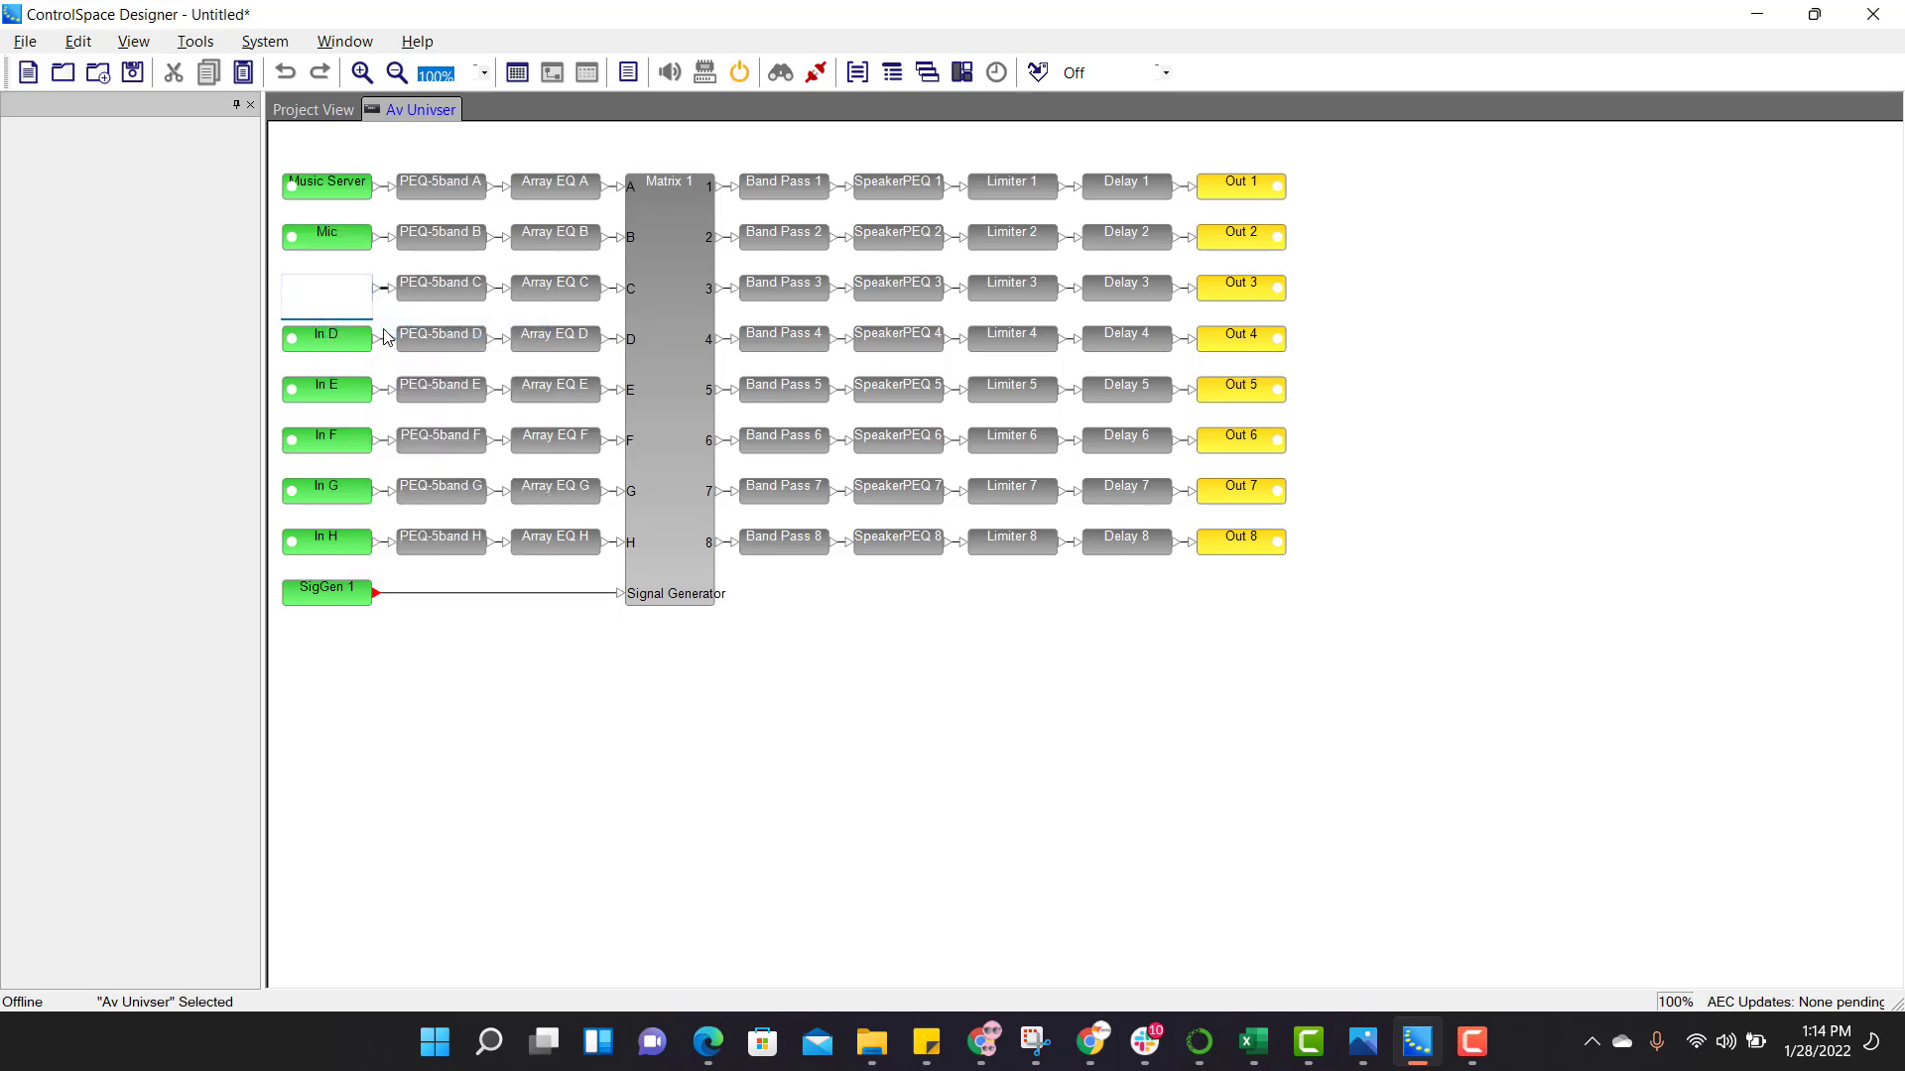
# Name input In C 'Laptop' and output Out 1 'Event System'.
pyautogui.write('Laptop')
pyautogui.click(642, 722)
pyautogui.rightClick(1247, 197)
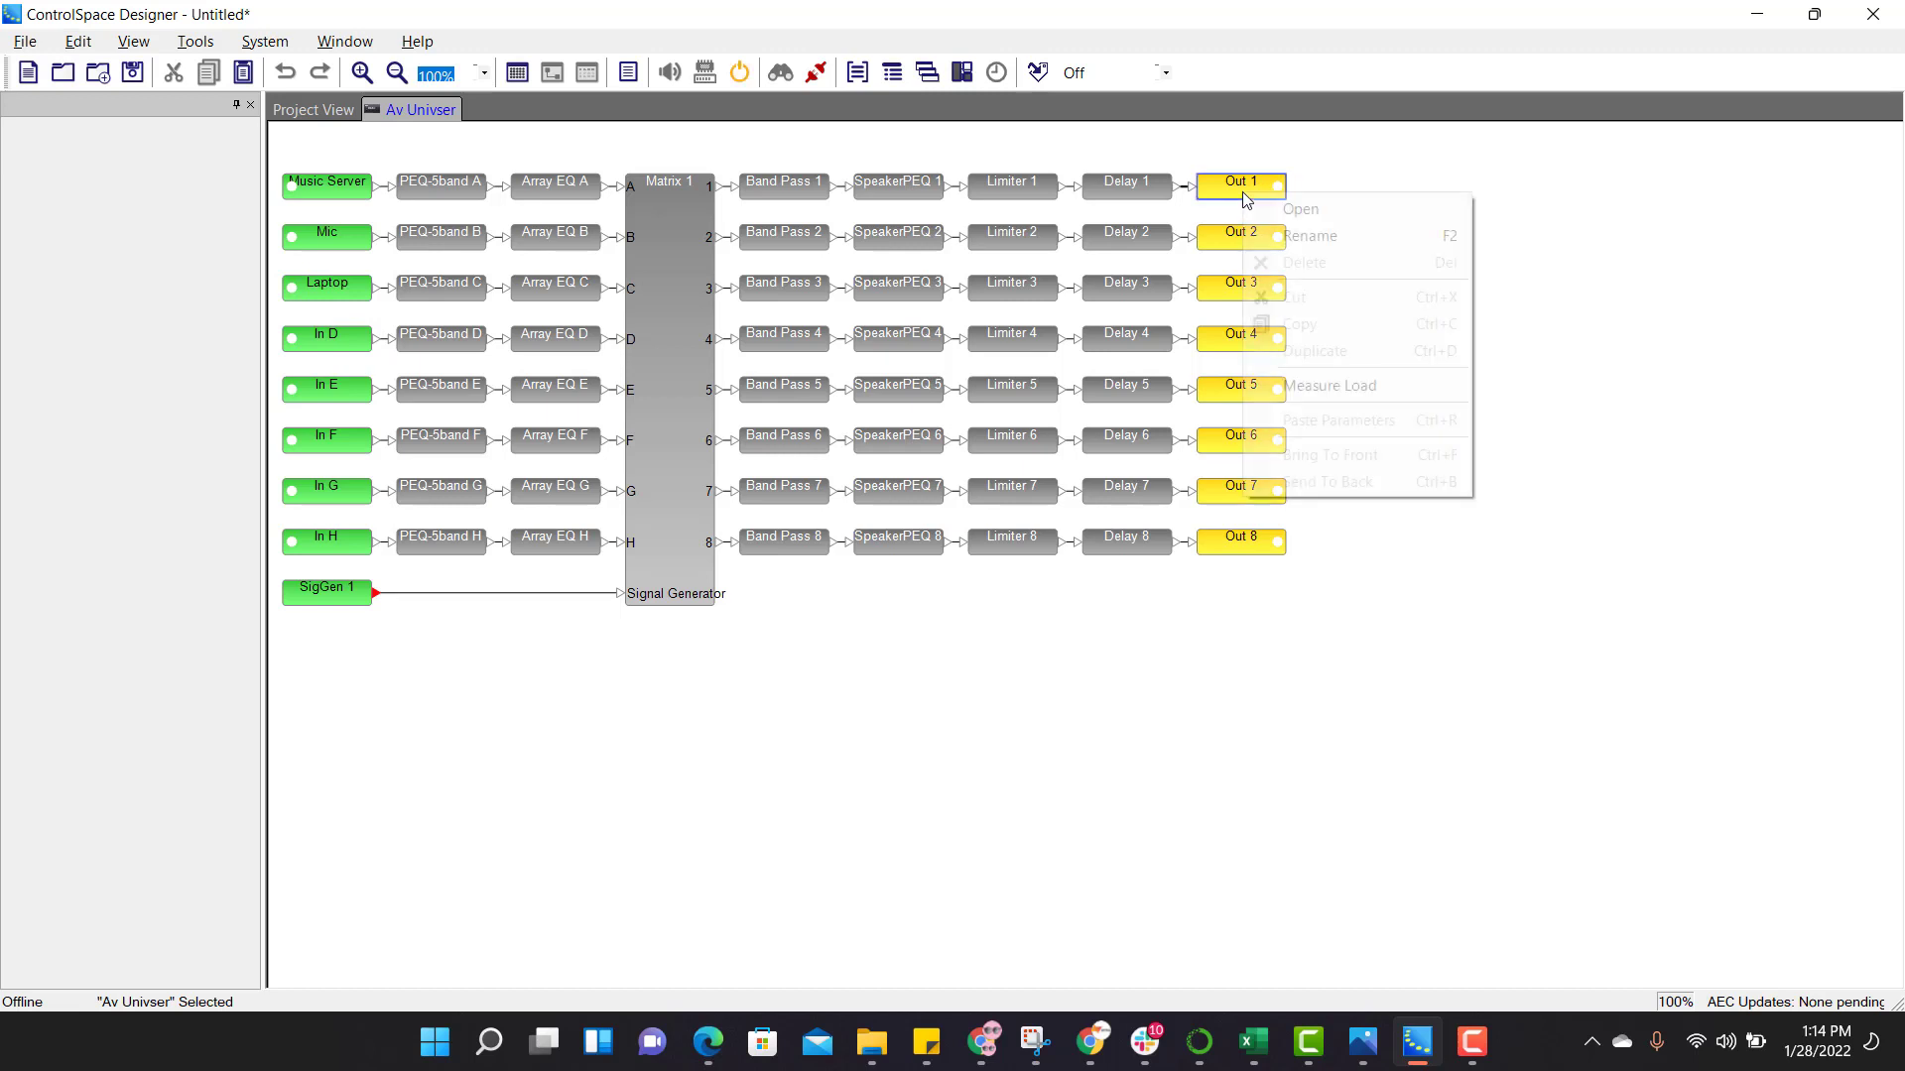
pyautogui.click(1329, 238)
pyautogui.write('Eve')
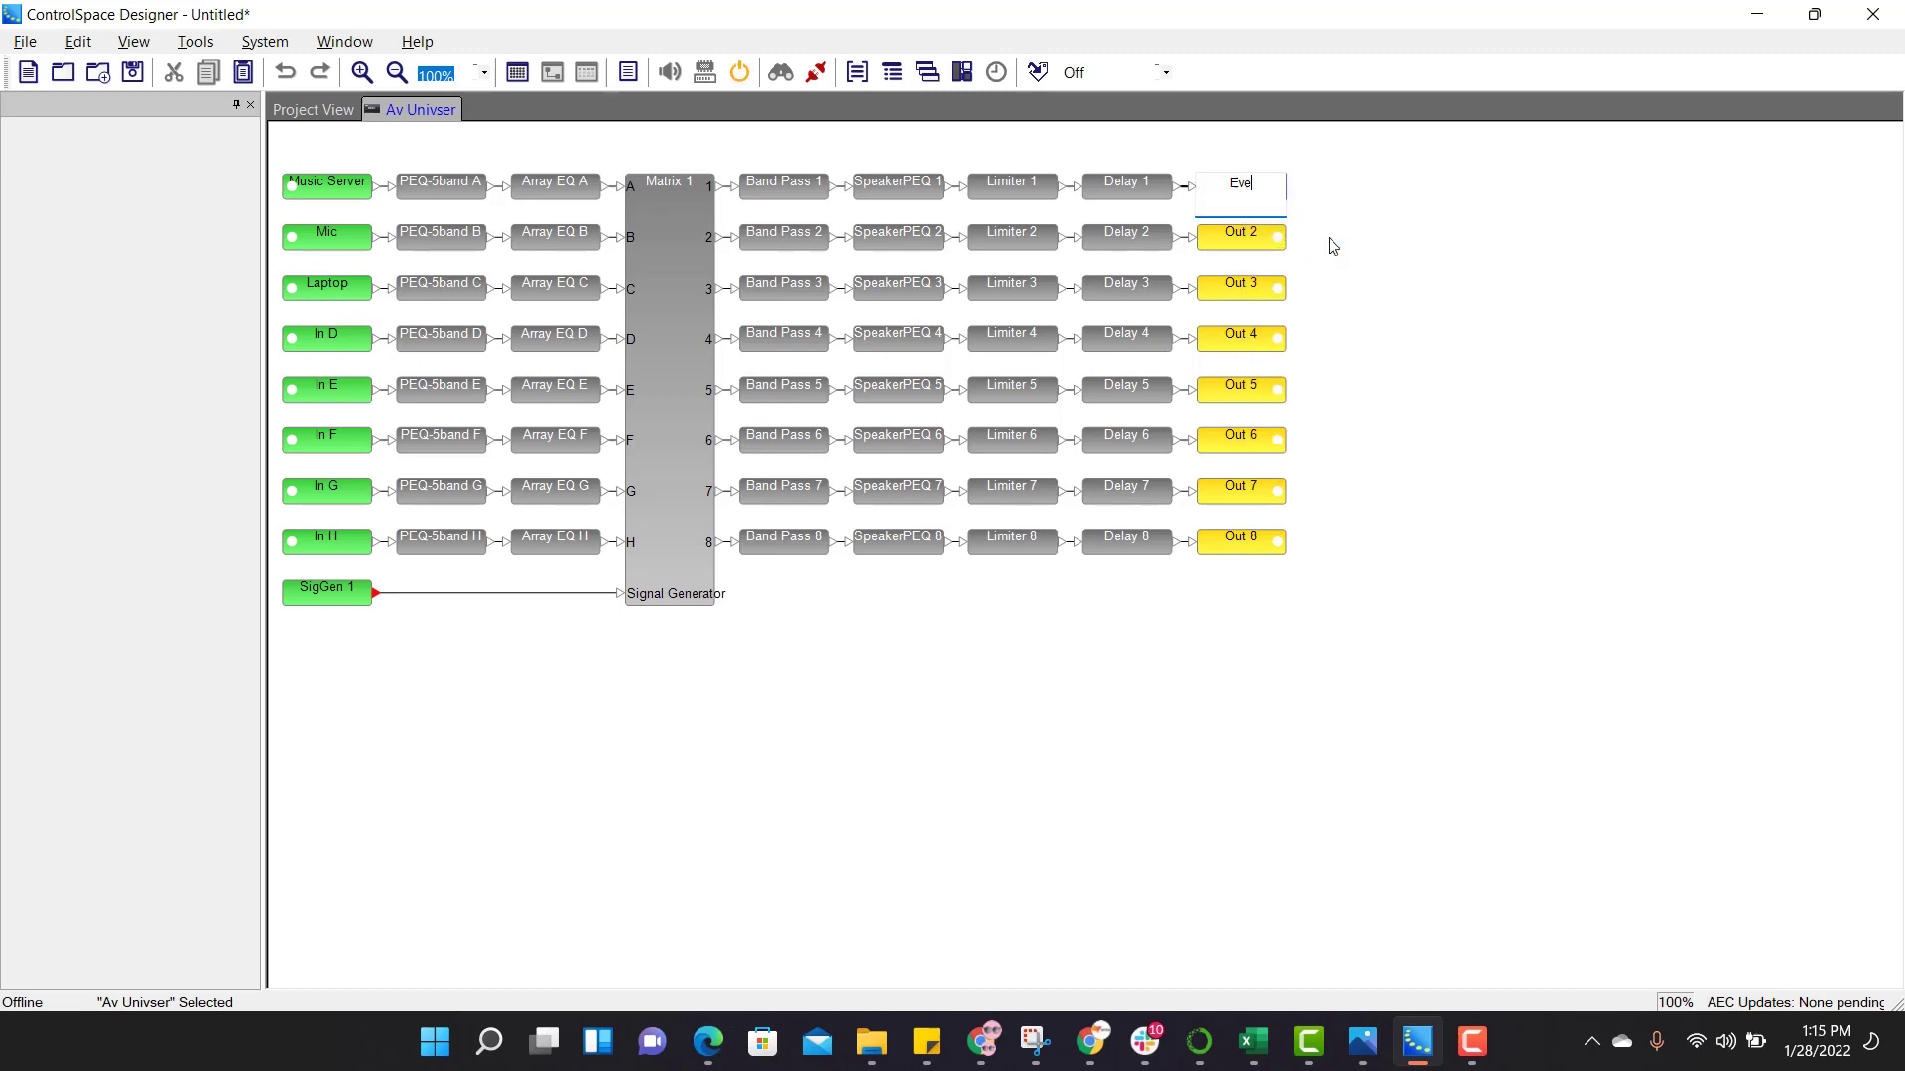
pyautogui.write('nt Systen')
pyautogui.press('BackSpace')
pyautogui.write('m')
pyautogui.click(1445, 315)
# Rename output Out 2 to '1f Lounge'.
pyautogui.rightClick(1256, 247)
pyautogui.click(1333, 281)
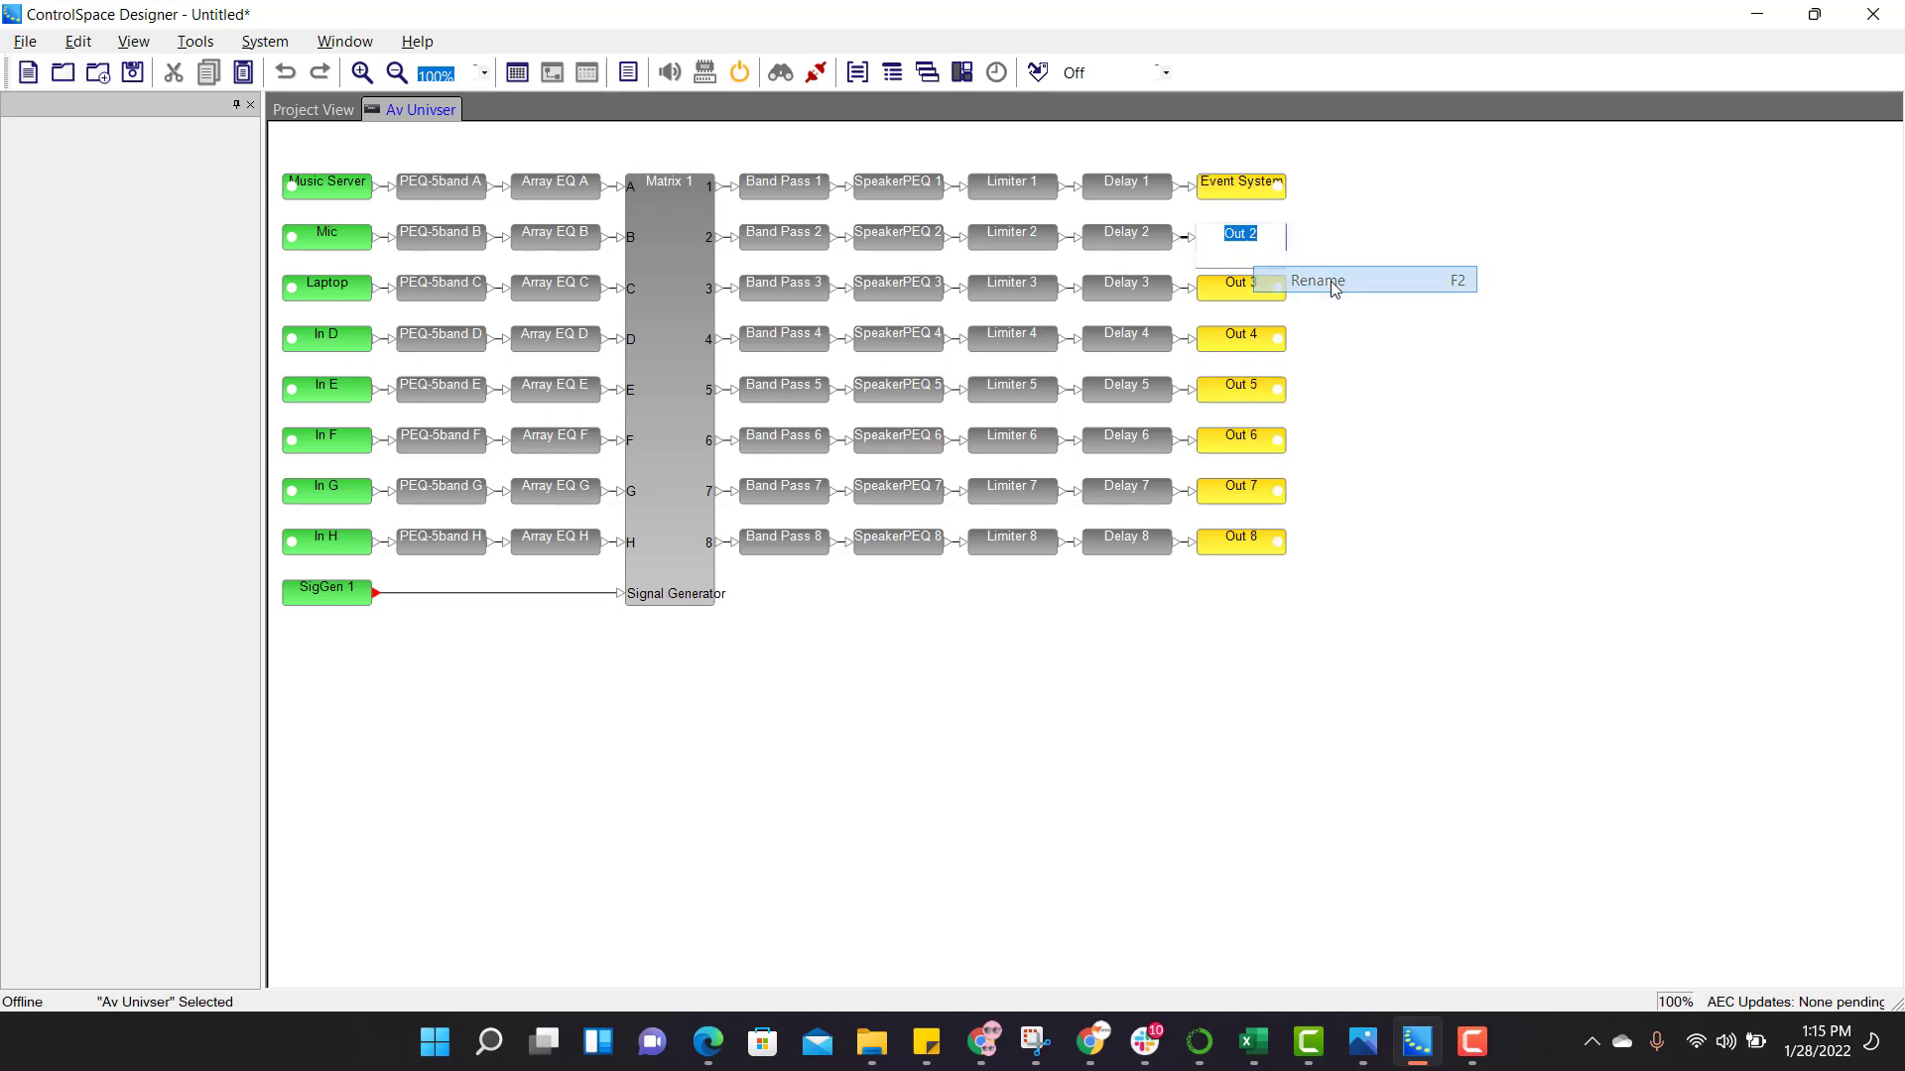
pyautogui.write('1f')
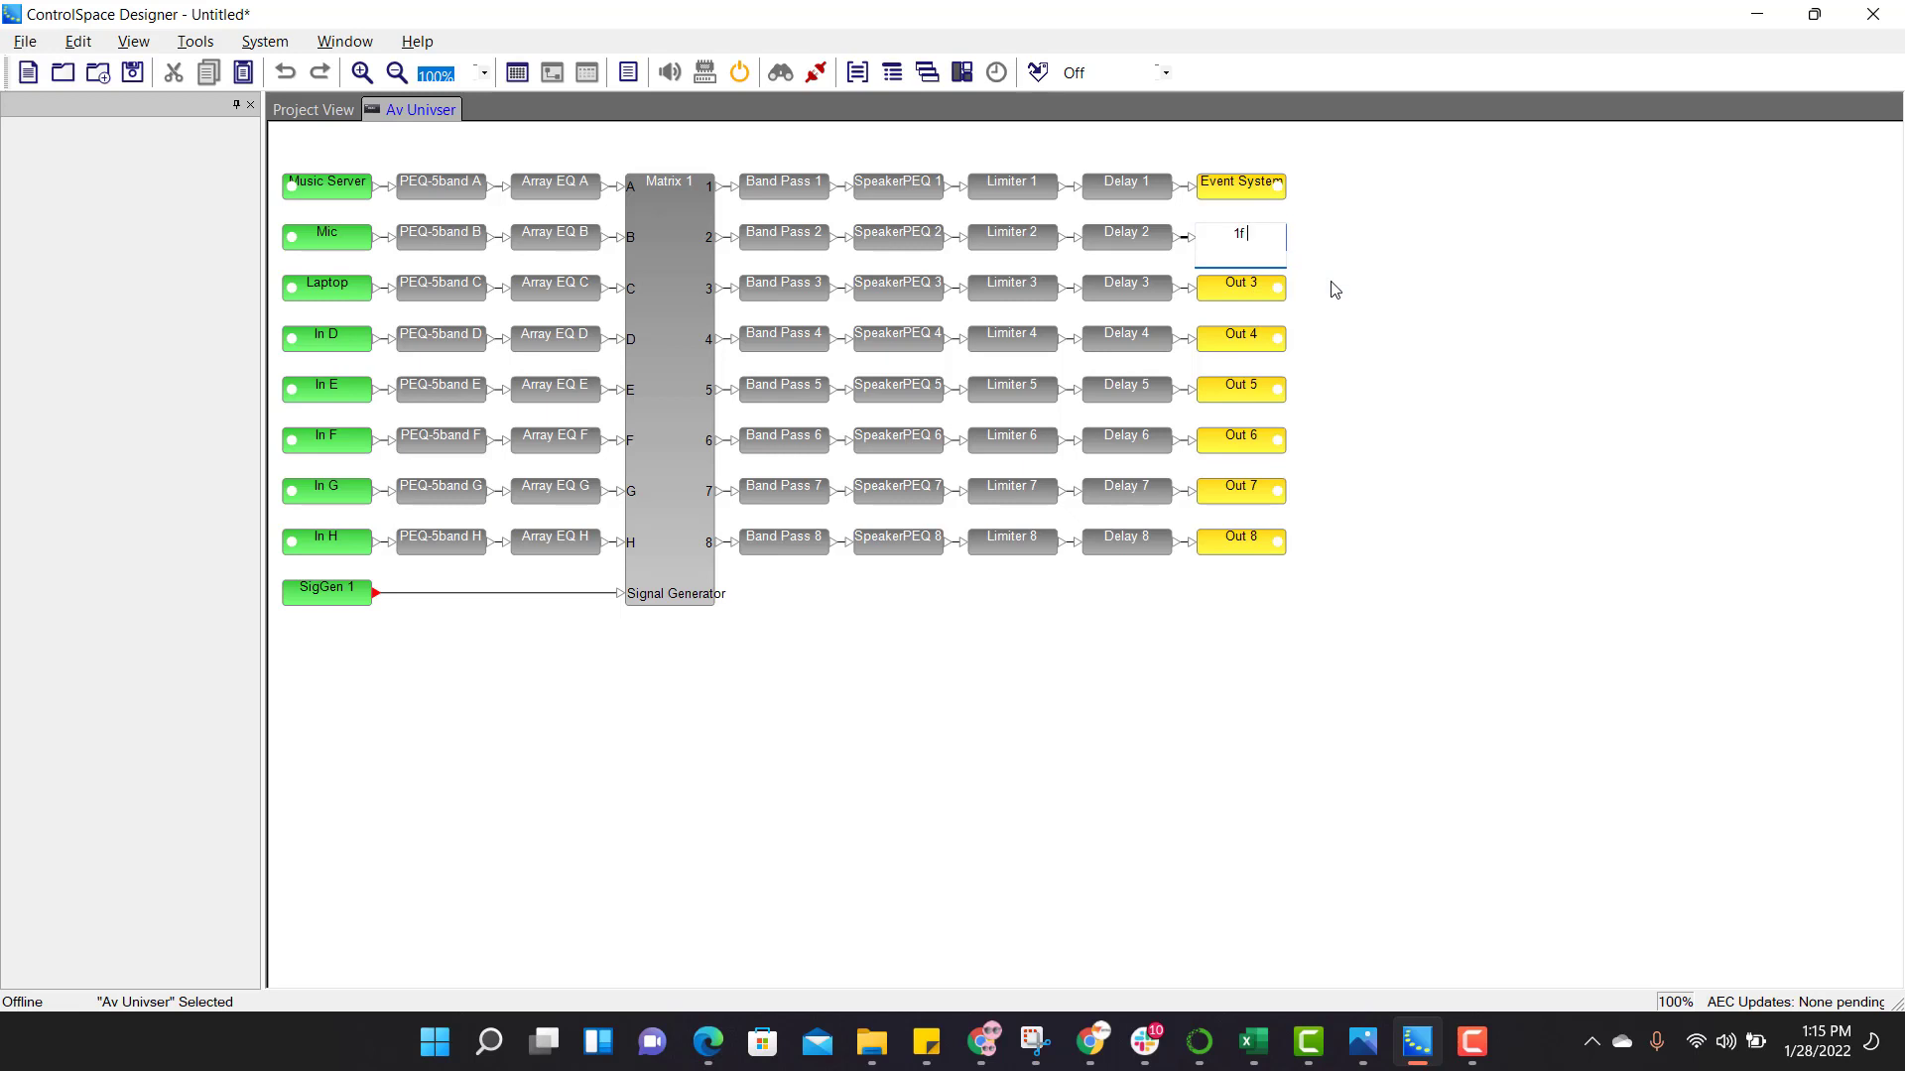
pyautogui.write(' Lounge')
pyautogui.click(1538, 357)
# Rename outputs Out 3 and Out 4 both to 'GYM'.
pyautogui.rightClick(1247, 287)
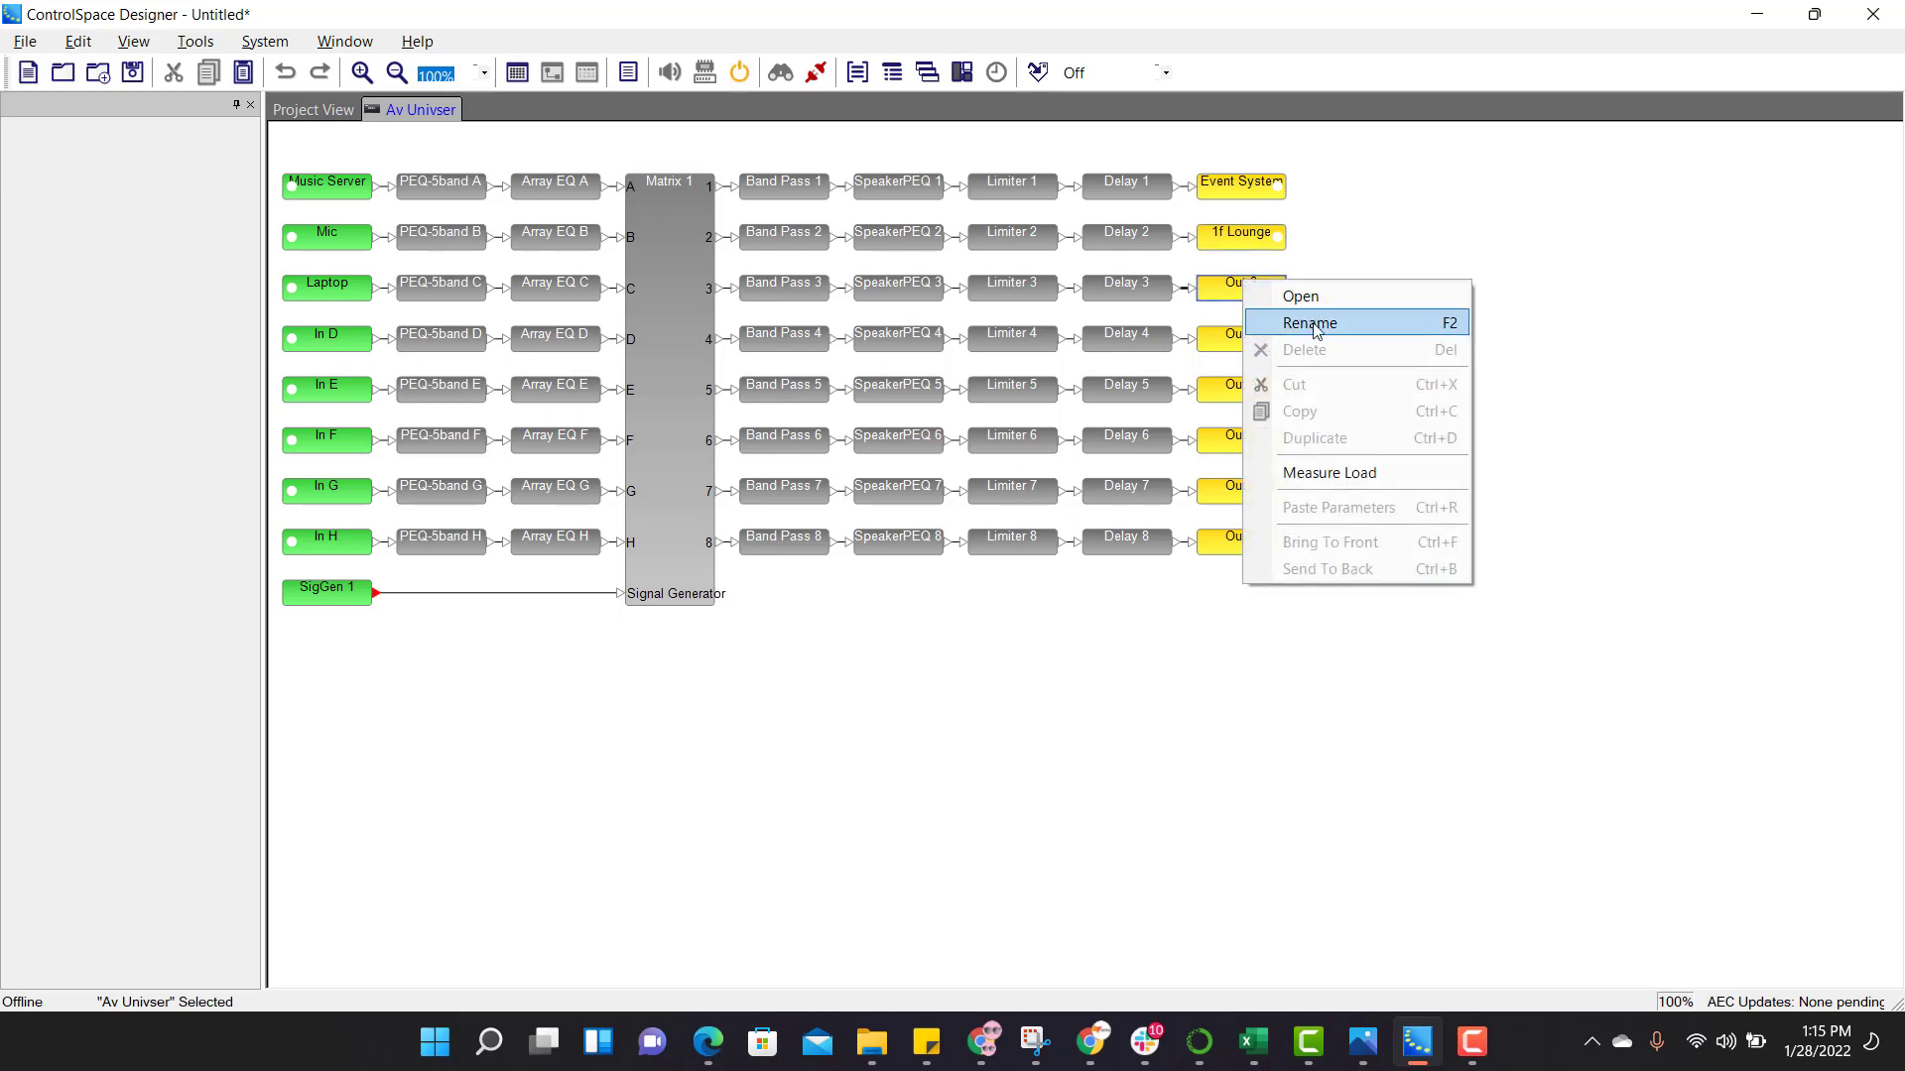
pyautogui.click(1309, 323)
pyautogui.write('GYN')
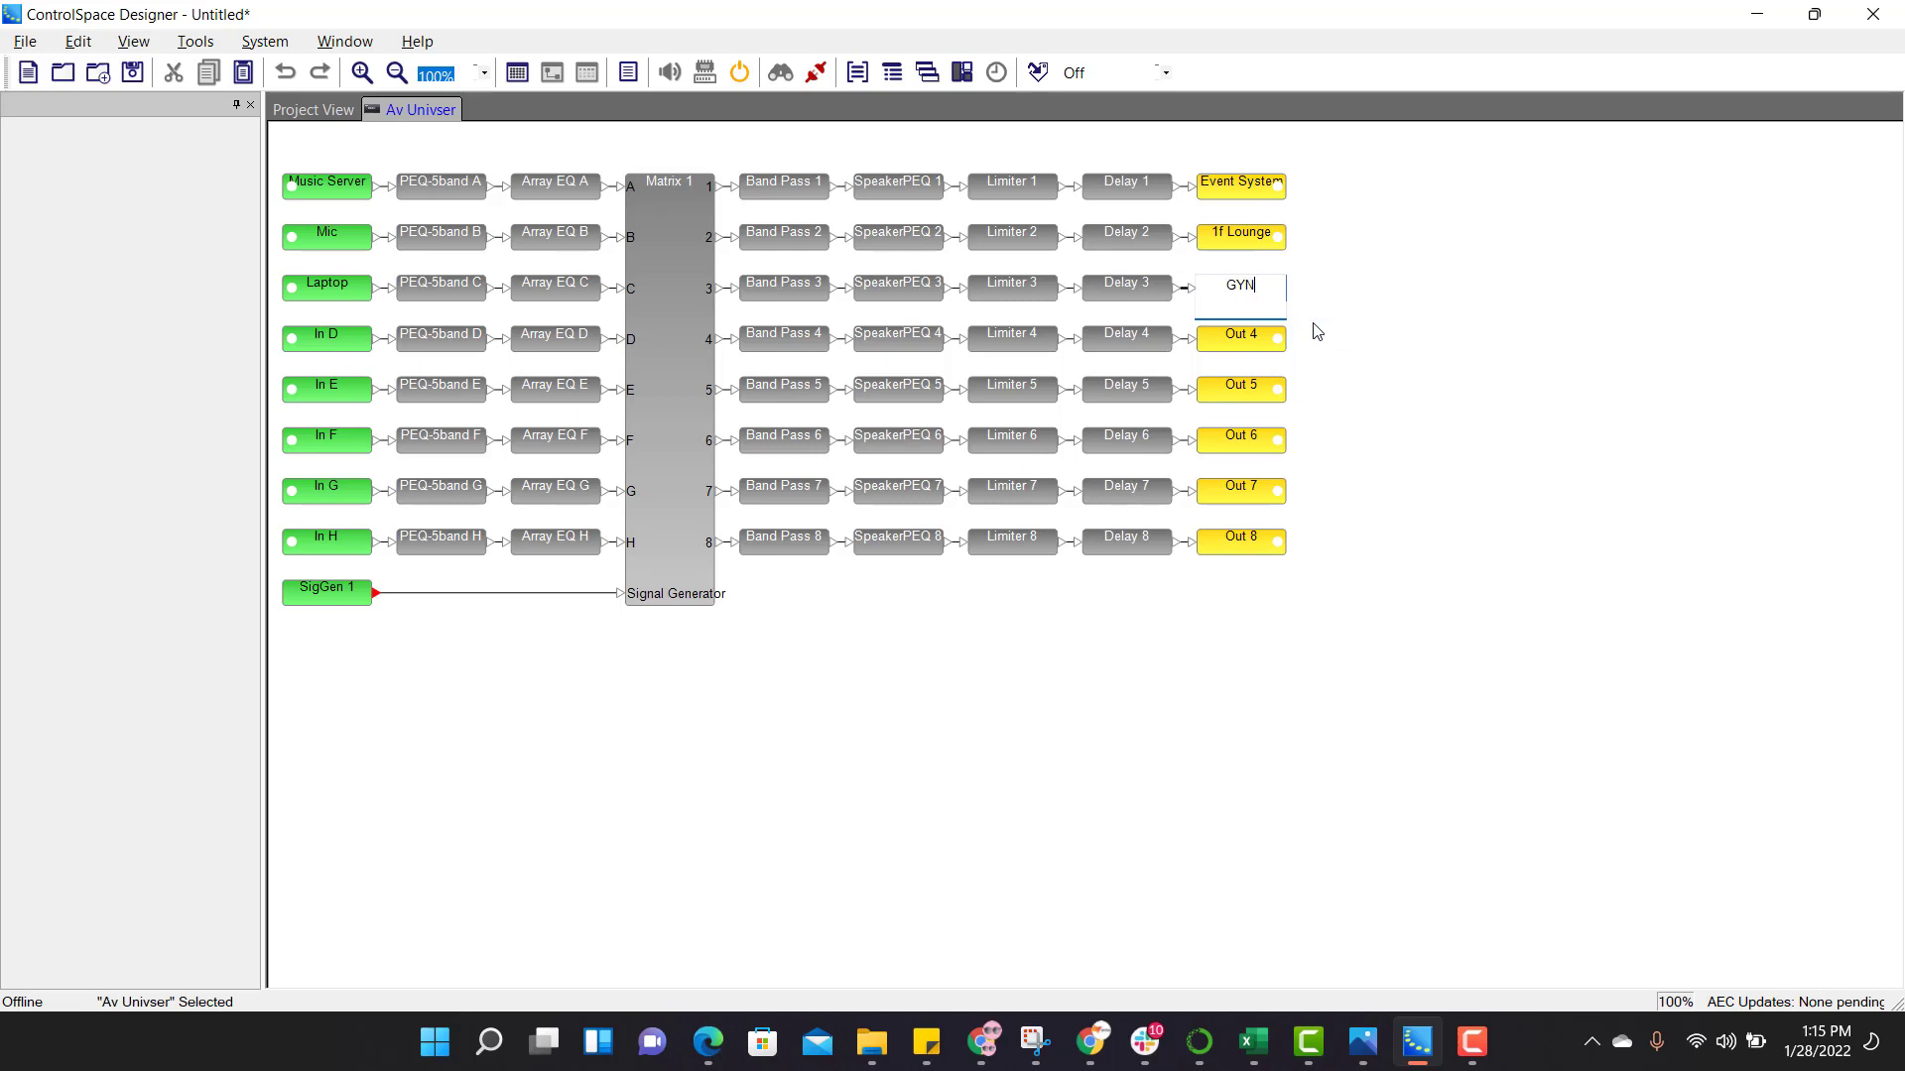
pyautogui.press('BackSpace')
pyautogui.write('M')
pyautogui.click(1214, 339)
pyautogui.rightClick(1250, 345)
pyautogui.click(1320, 398)
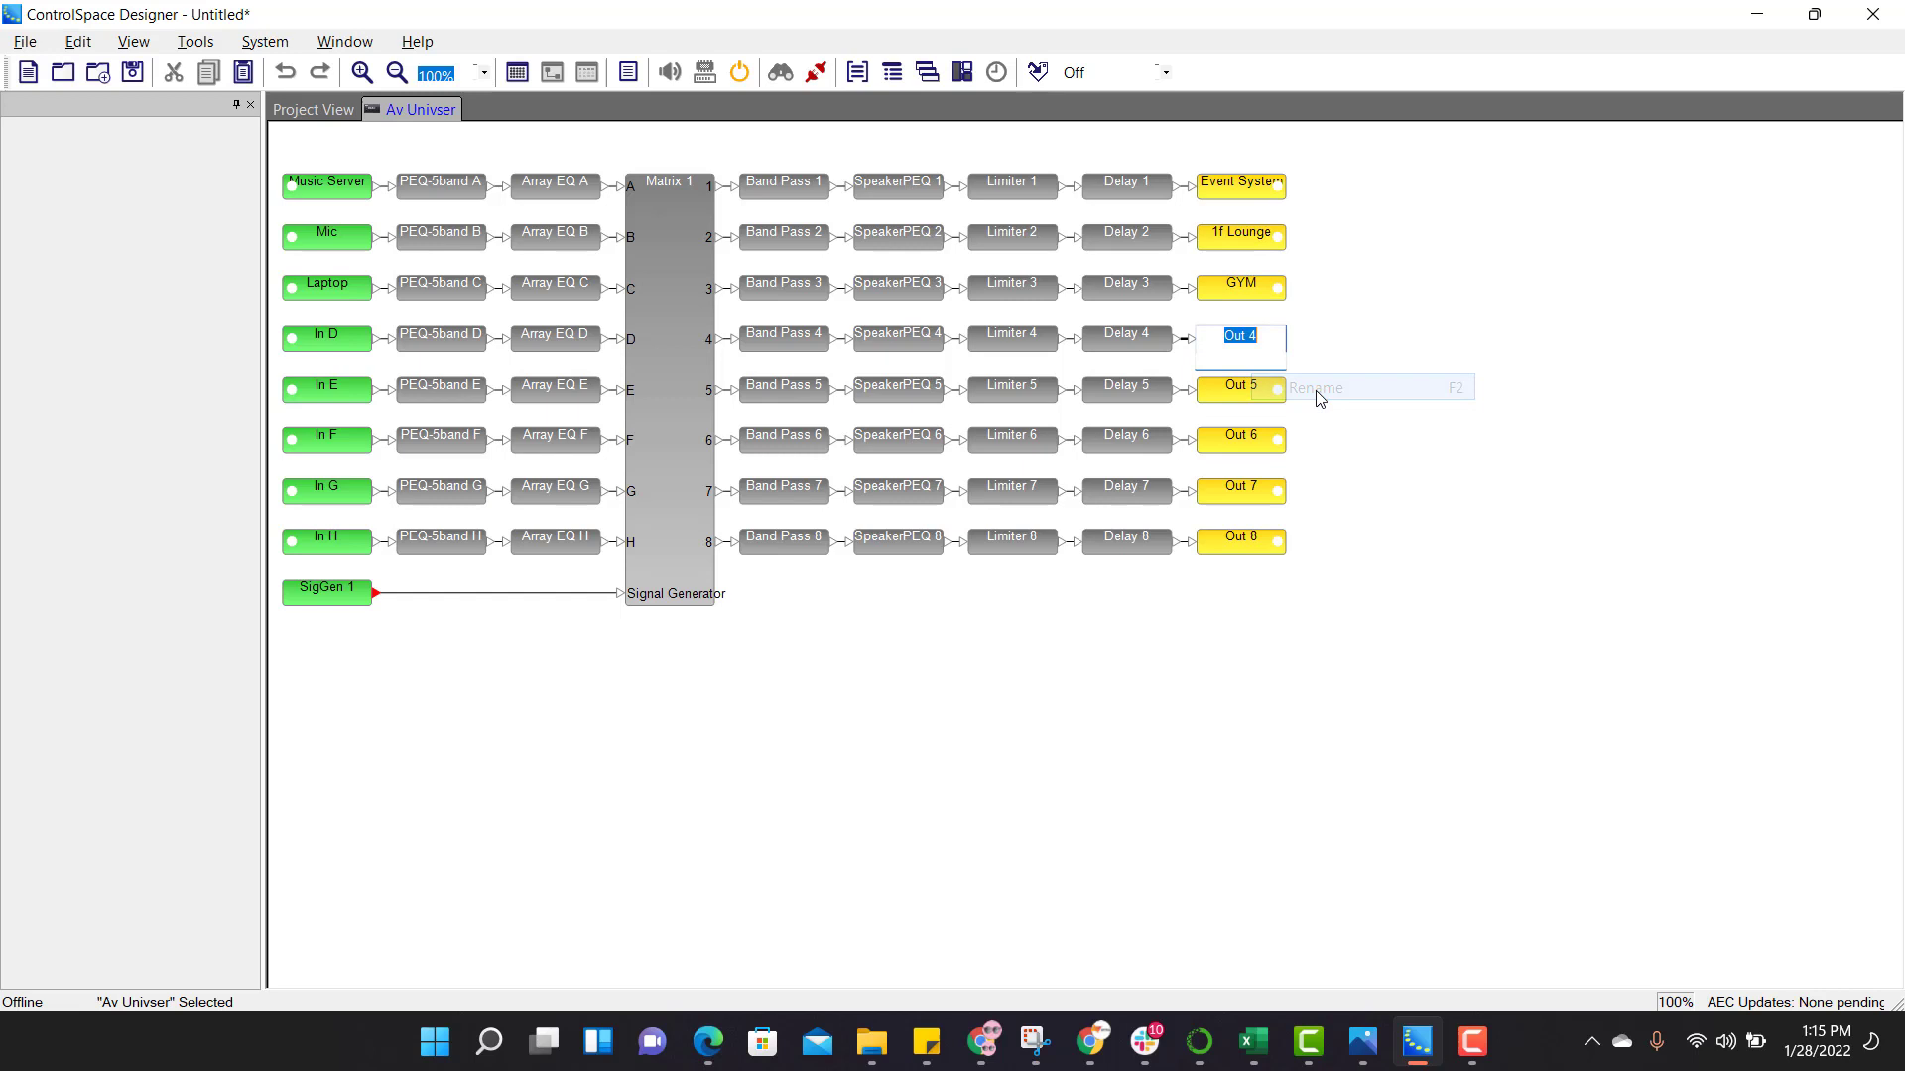
pyautogui.write('GYM')
pyautogui.click(1411, 567)
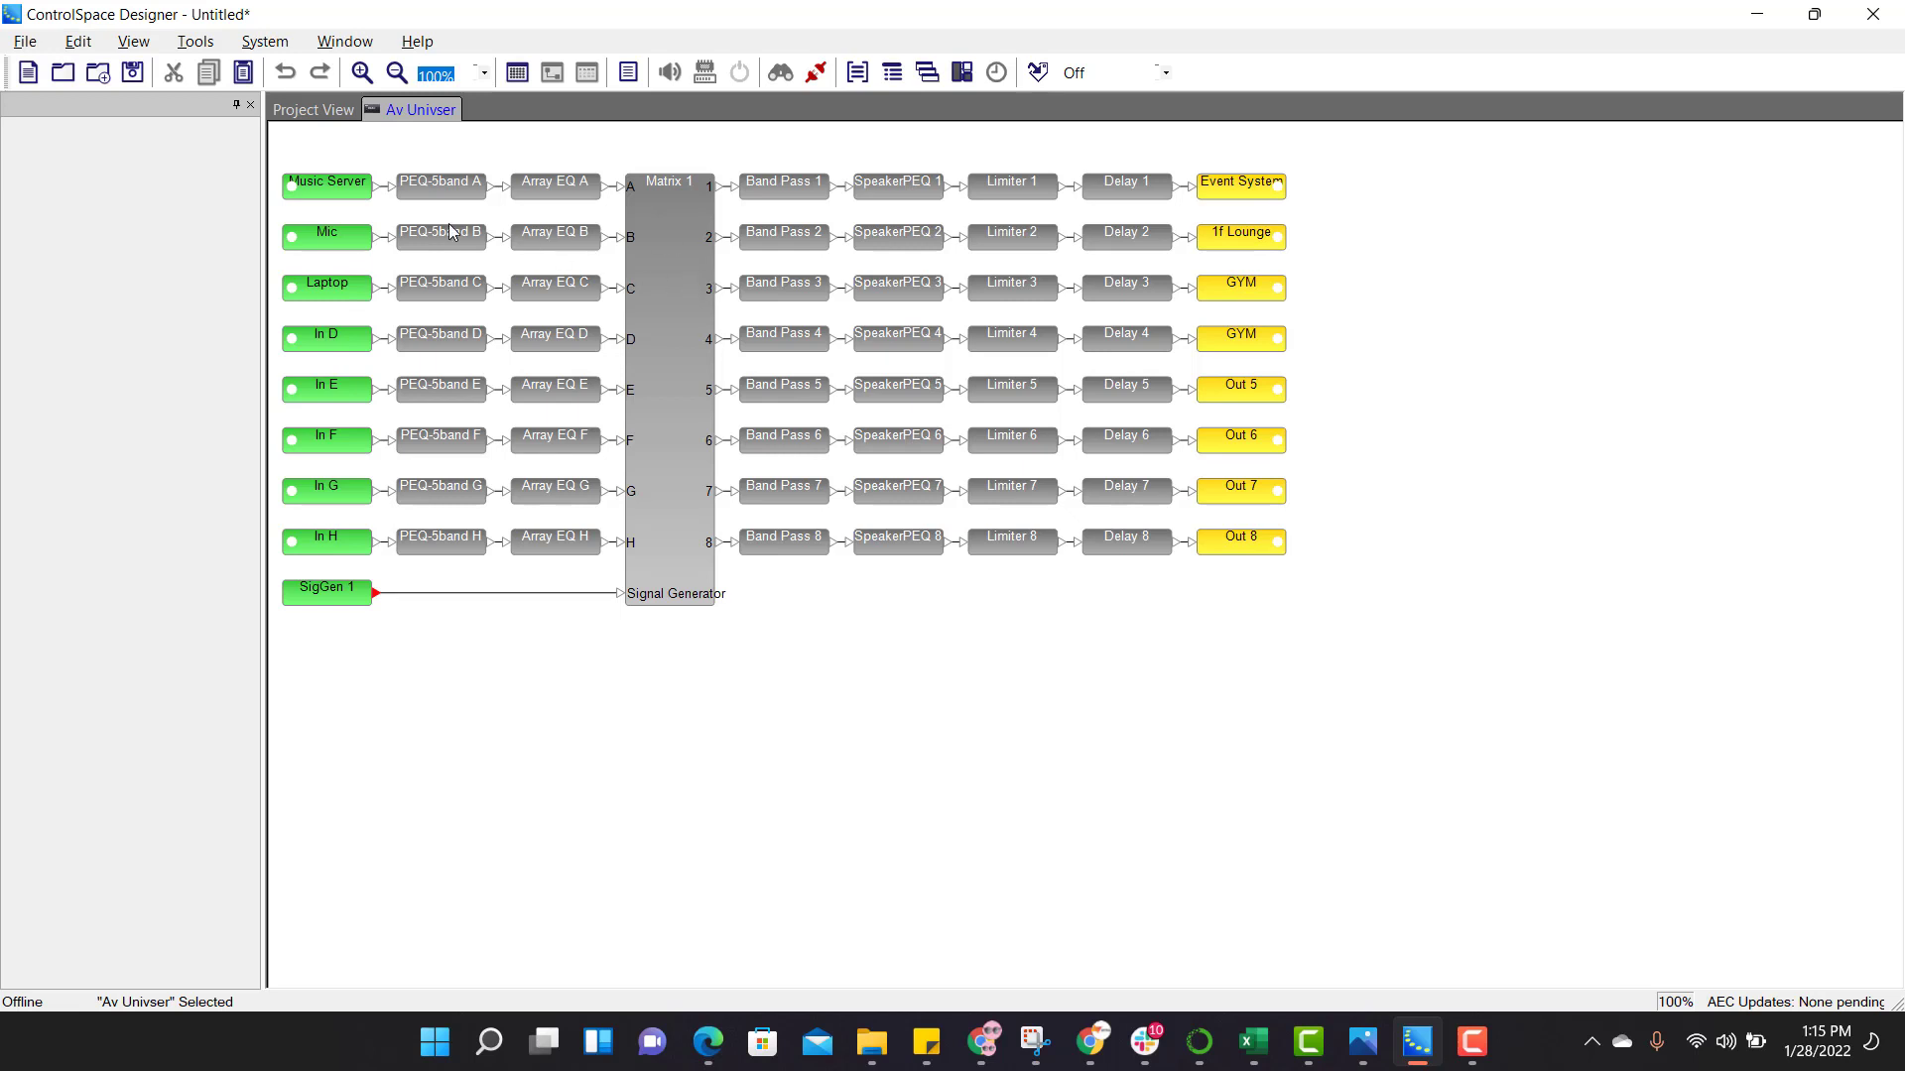
# Open Matrix 1 and turn off the default In D, E, G and H diagonal crosspoints.
pyautogui.doubleClick(684, 297)
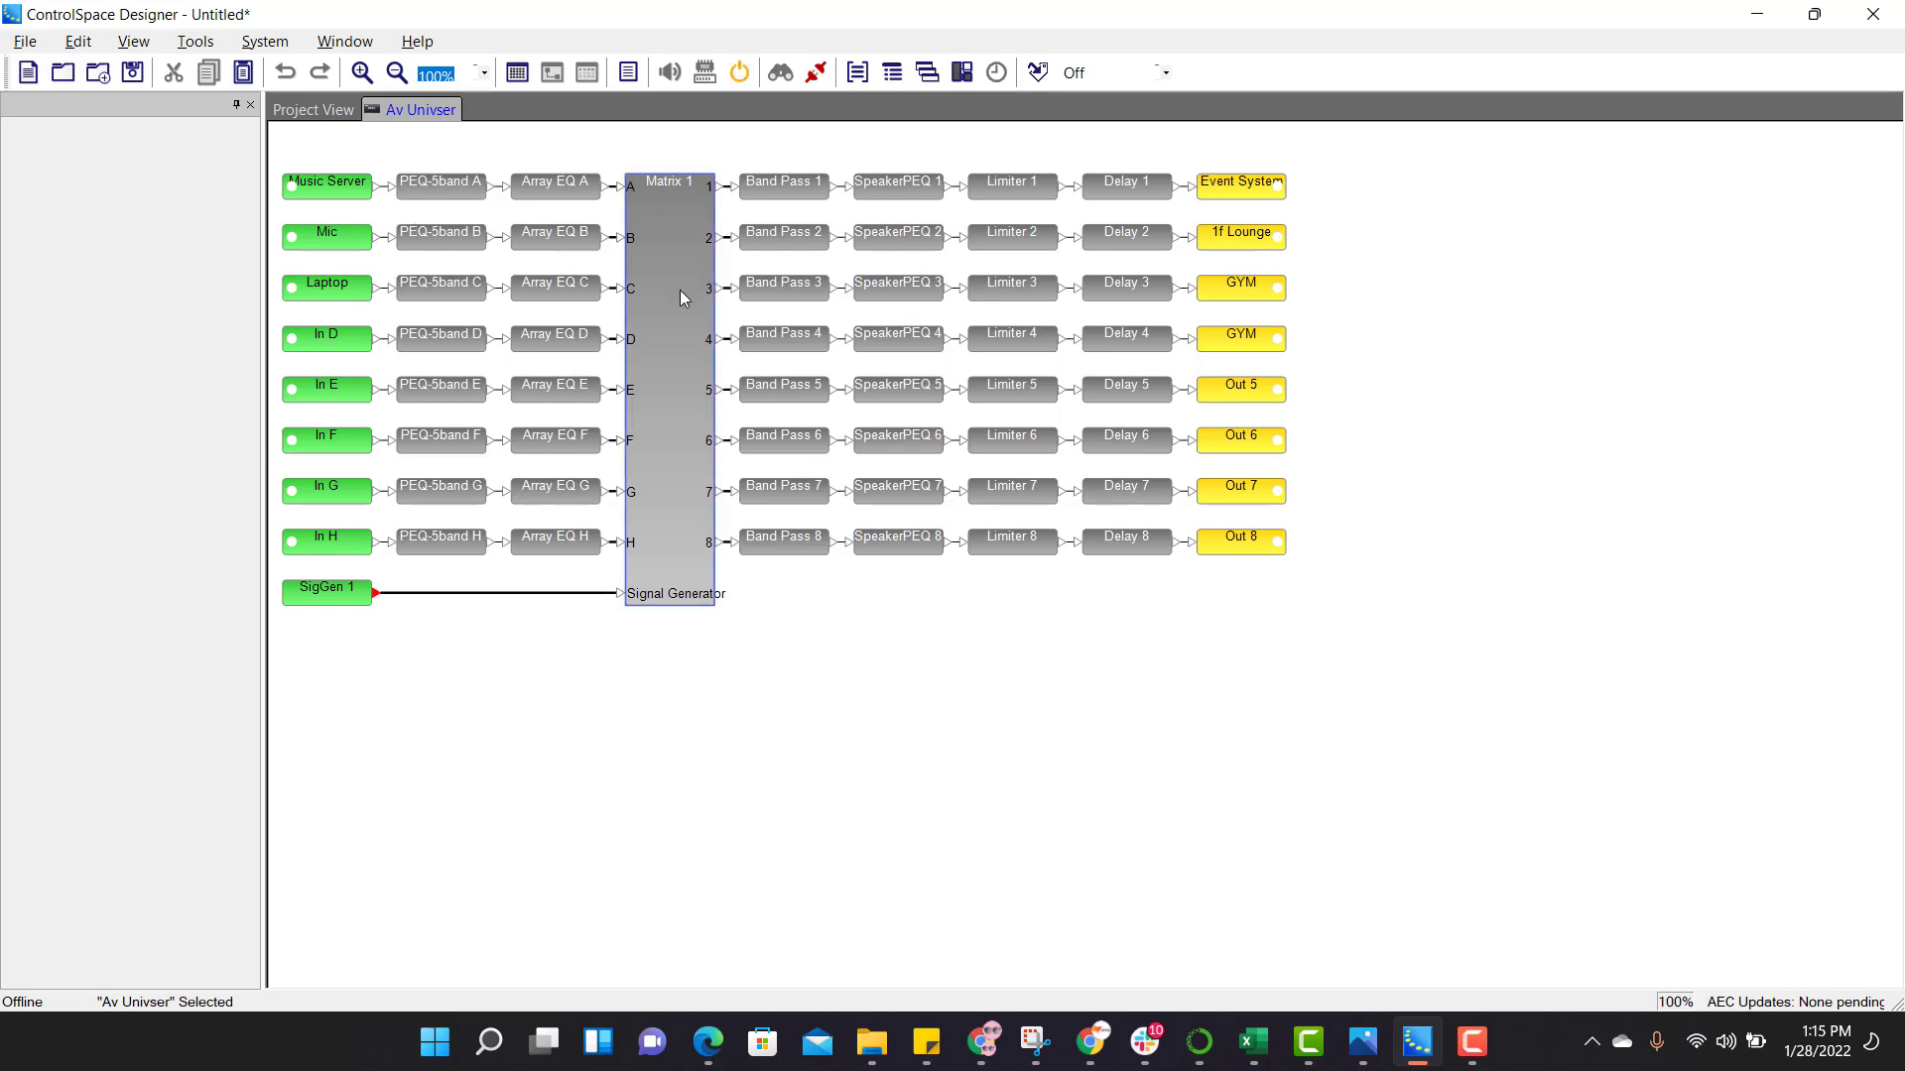
pyautogui.moveTo(724, 211); pyautogui.dragTo(1215, 372)
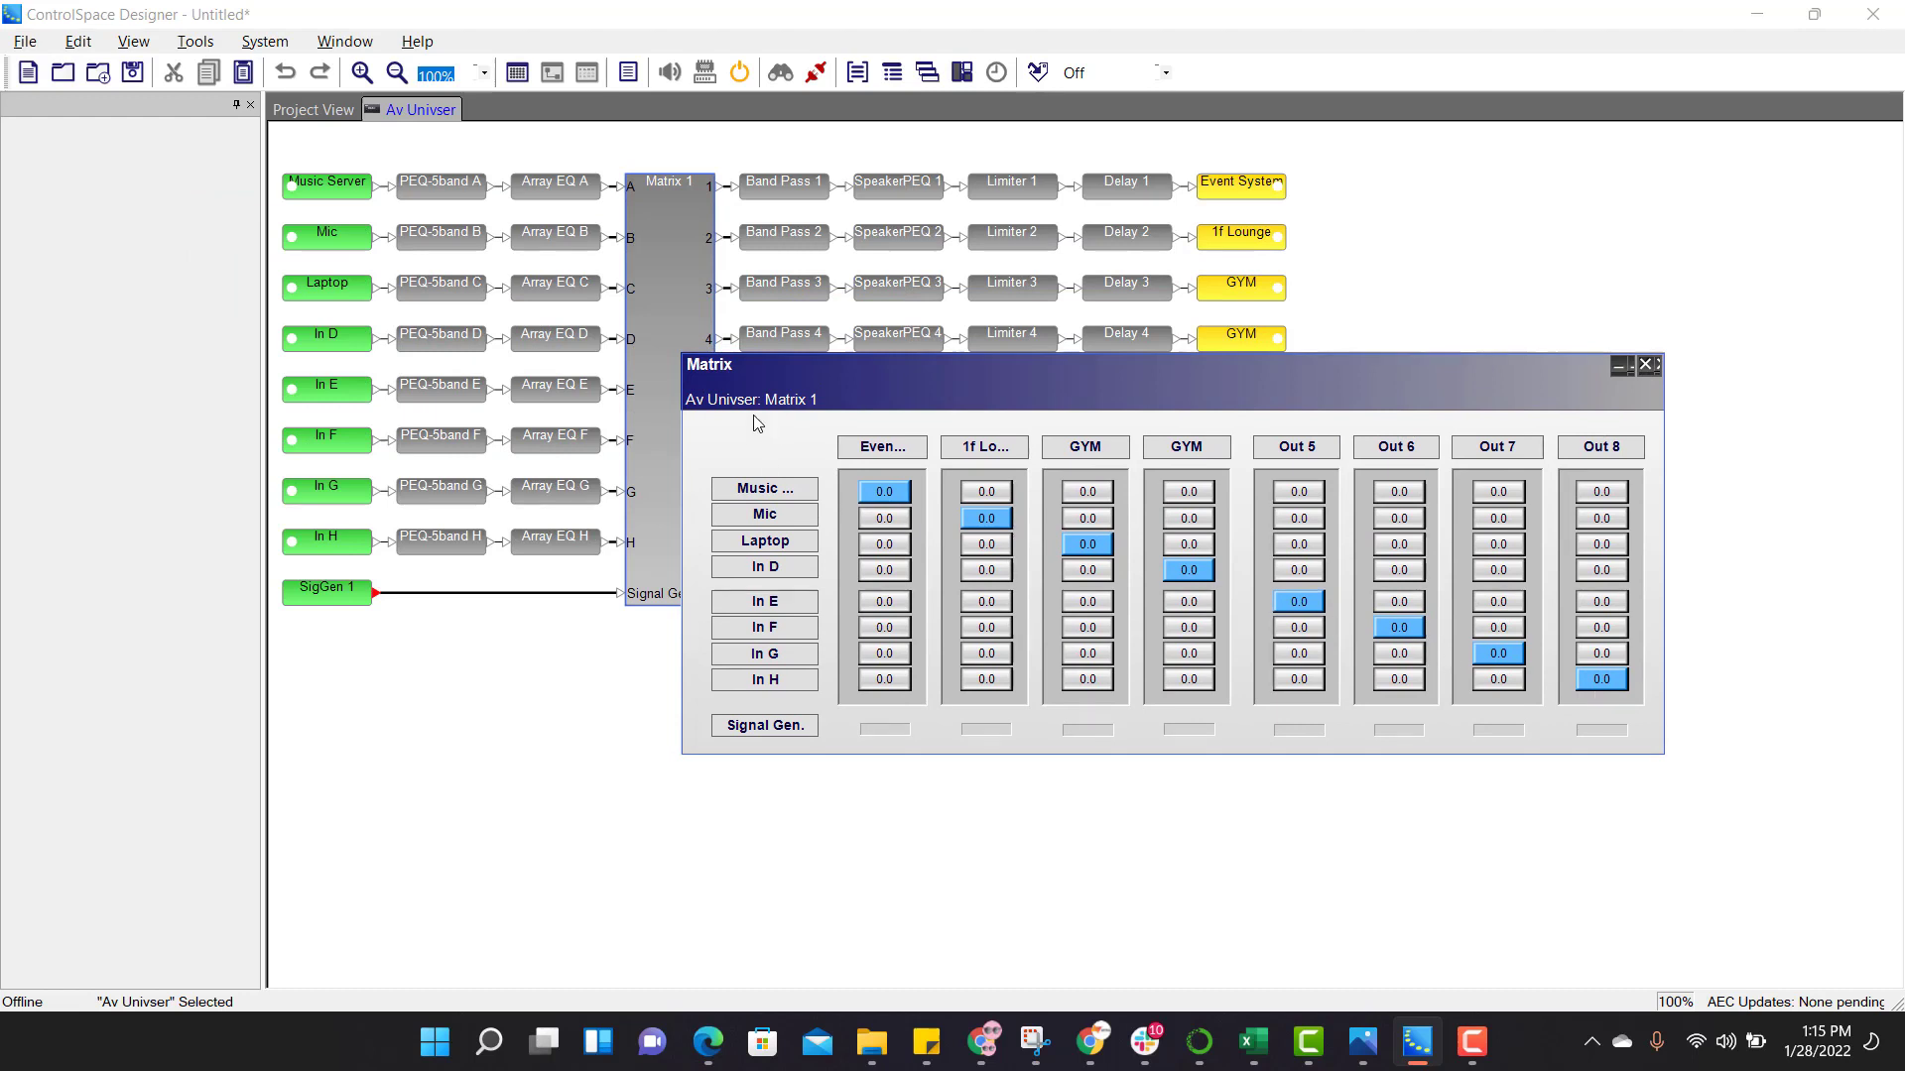
pyautogui.moveTo(915, 387); pyautogui.dragTo(713, 371)
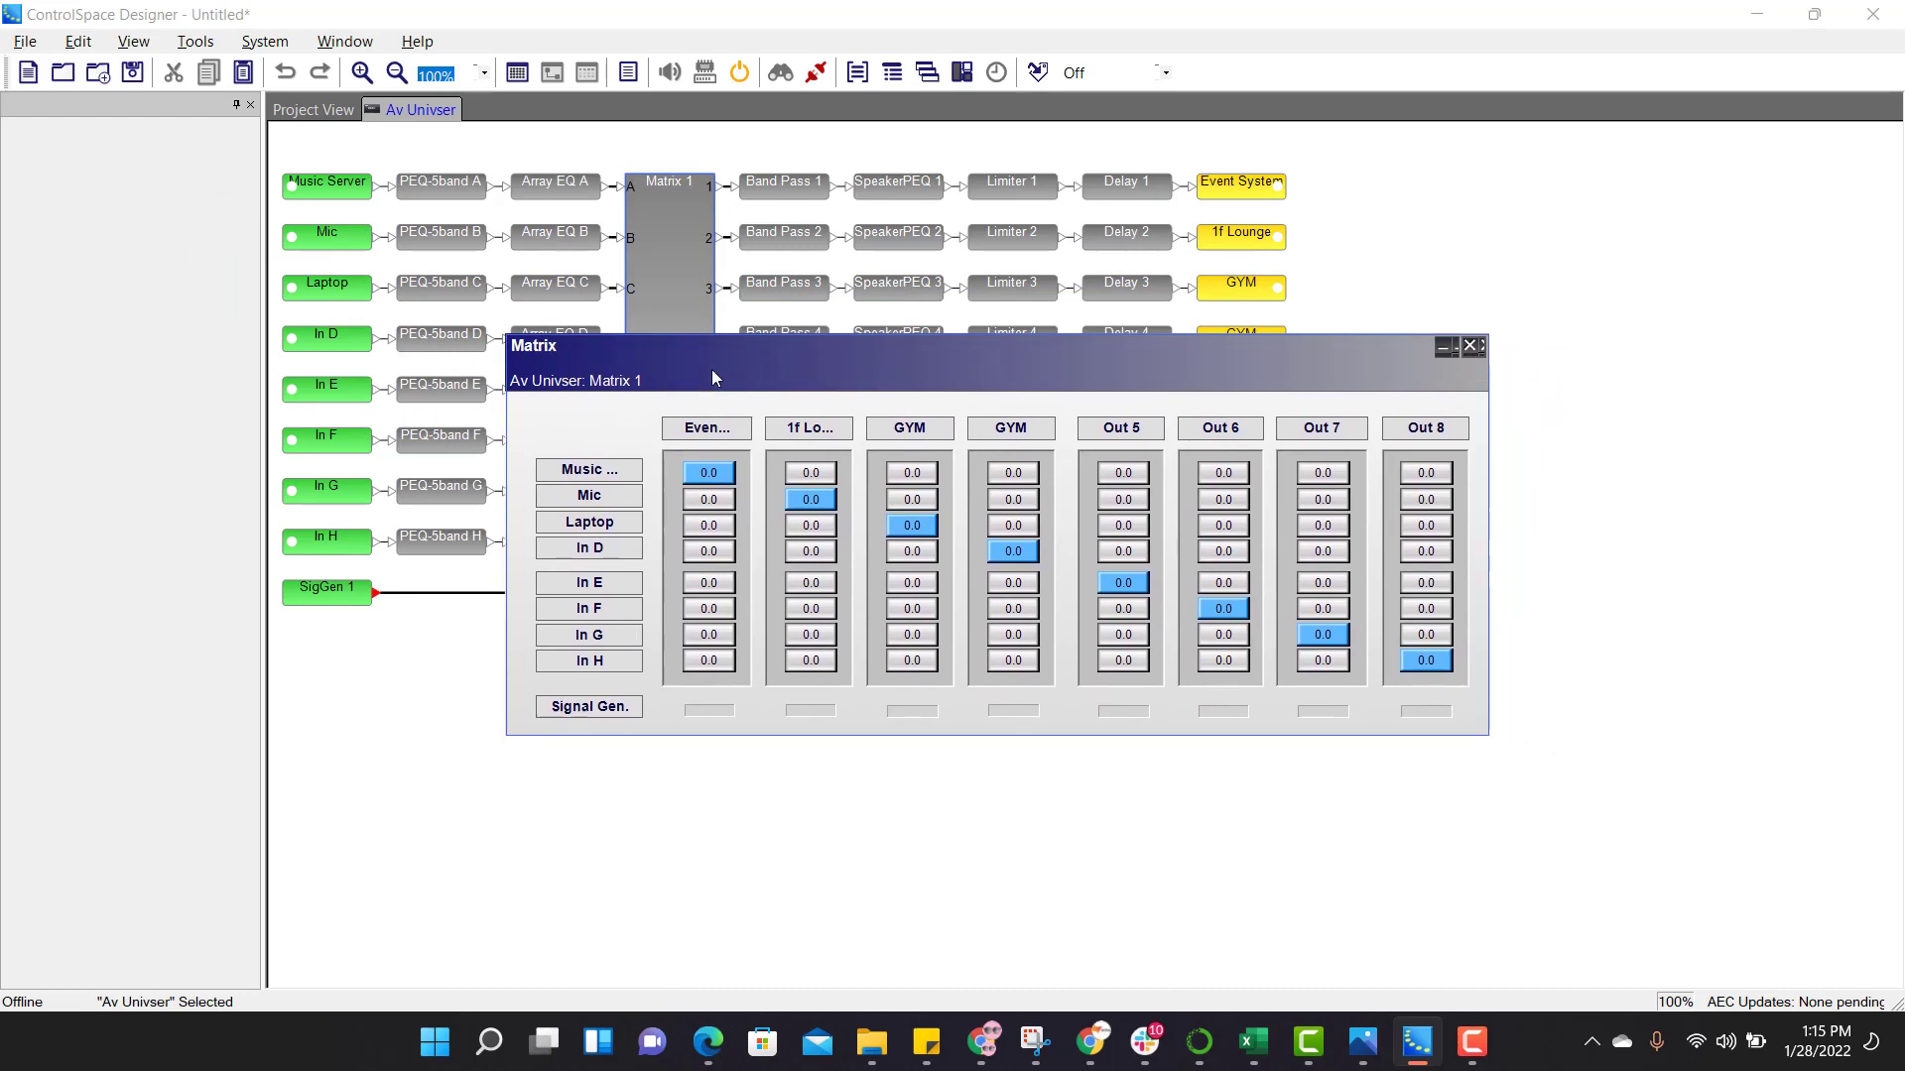
pyautogui.click(1426, 660)
pyautogui.click(1322, 634)
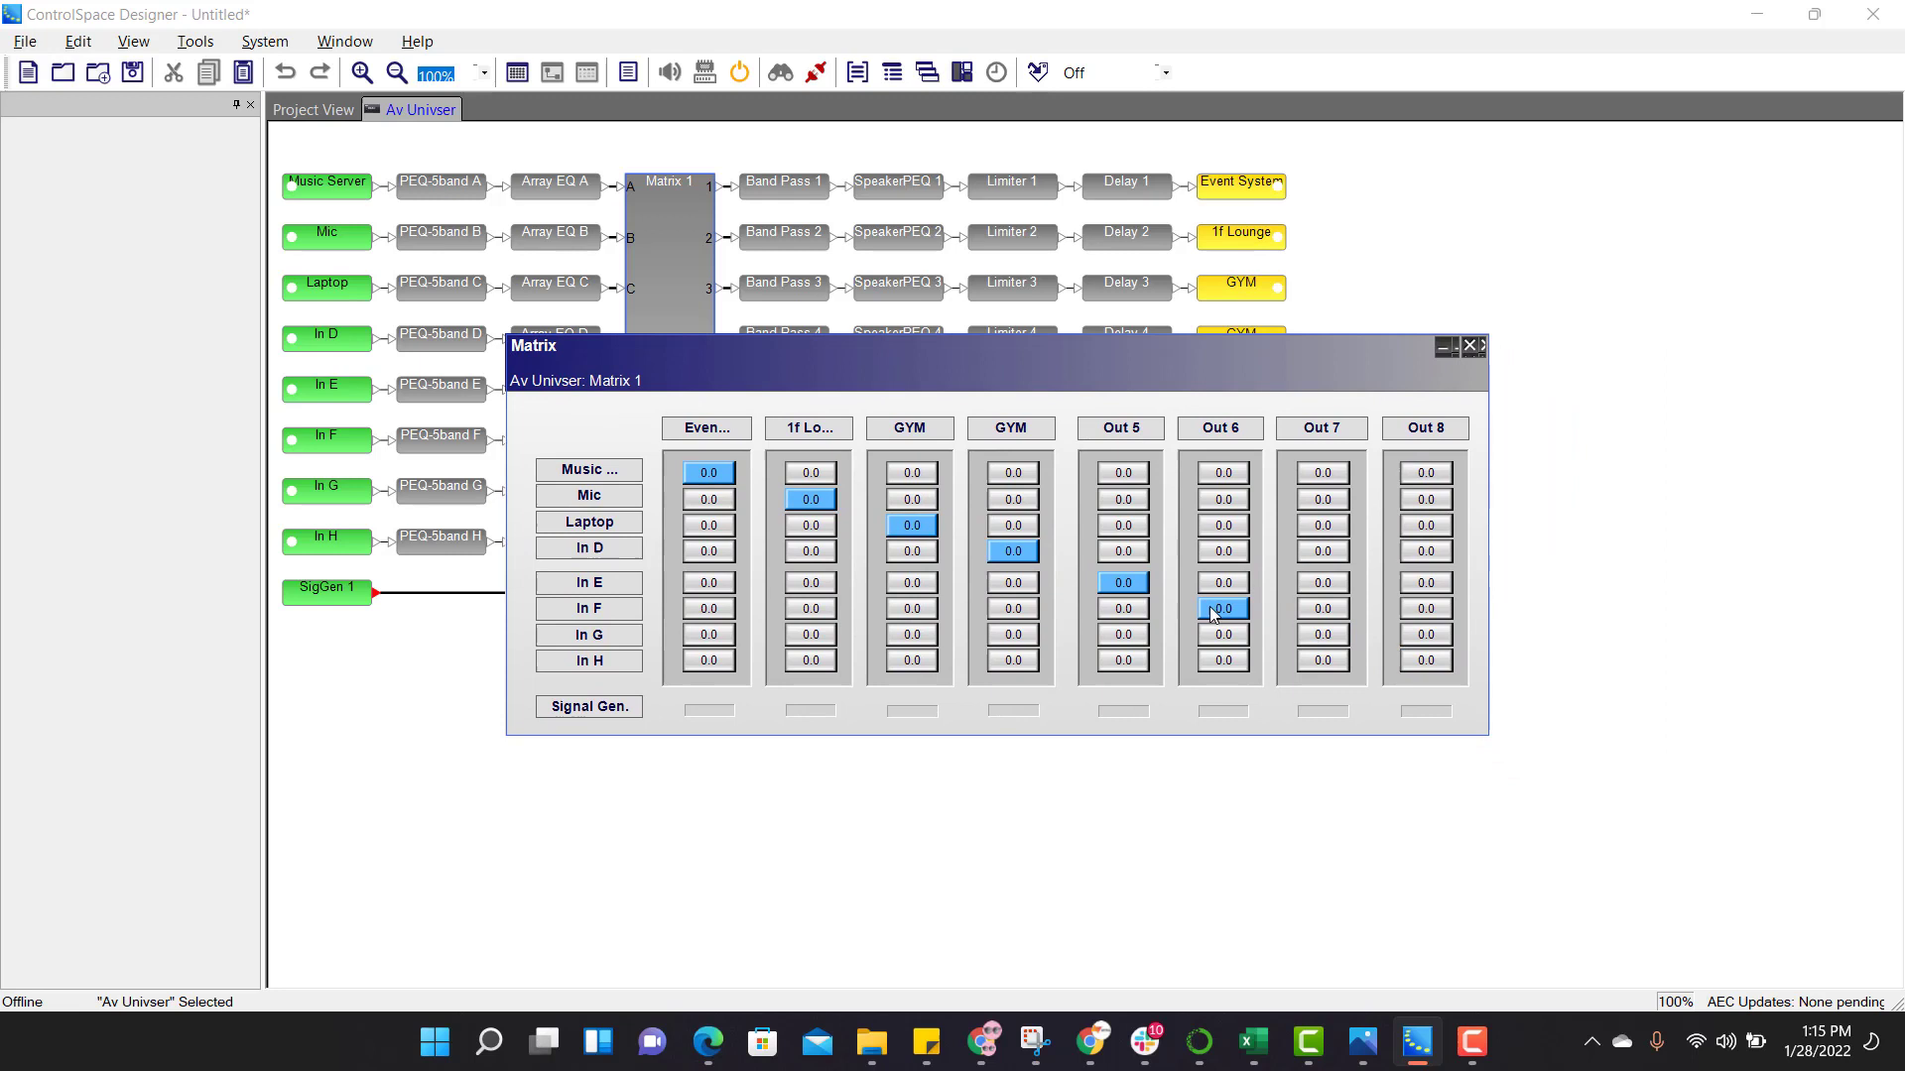
pyautogui.click(1122, 583)
pyautogui.click(1012, 550)
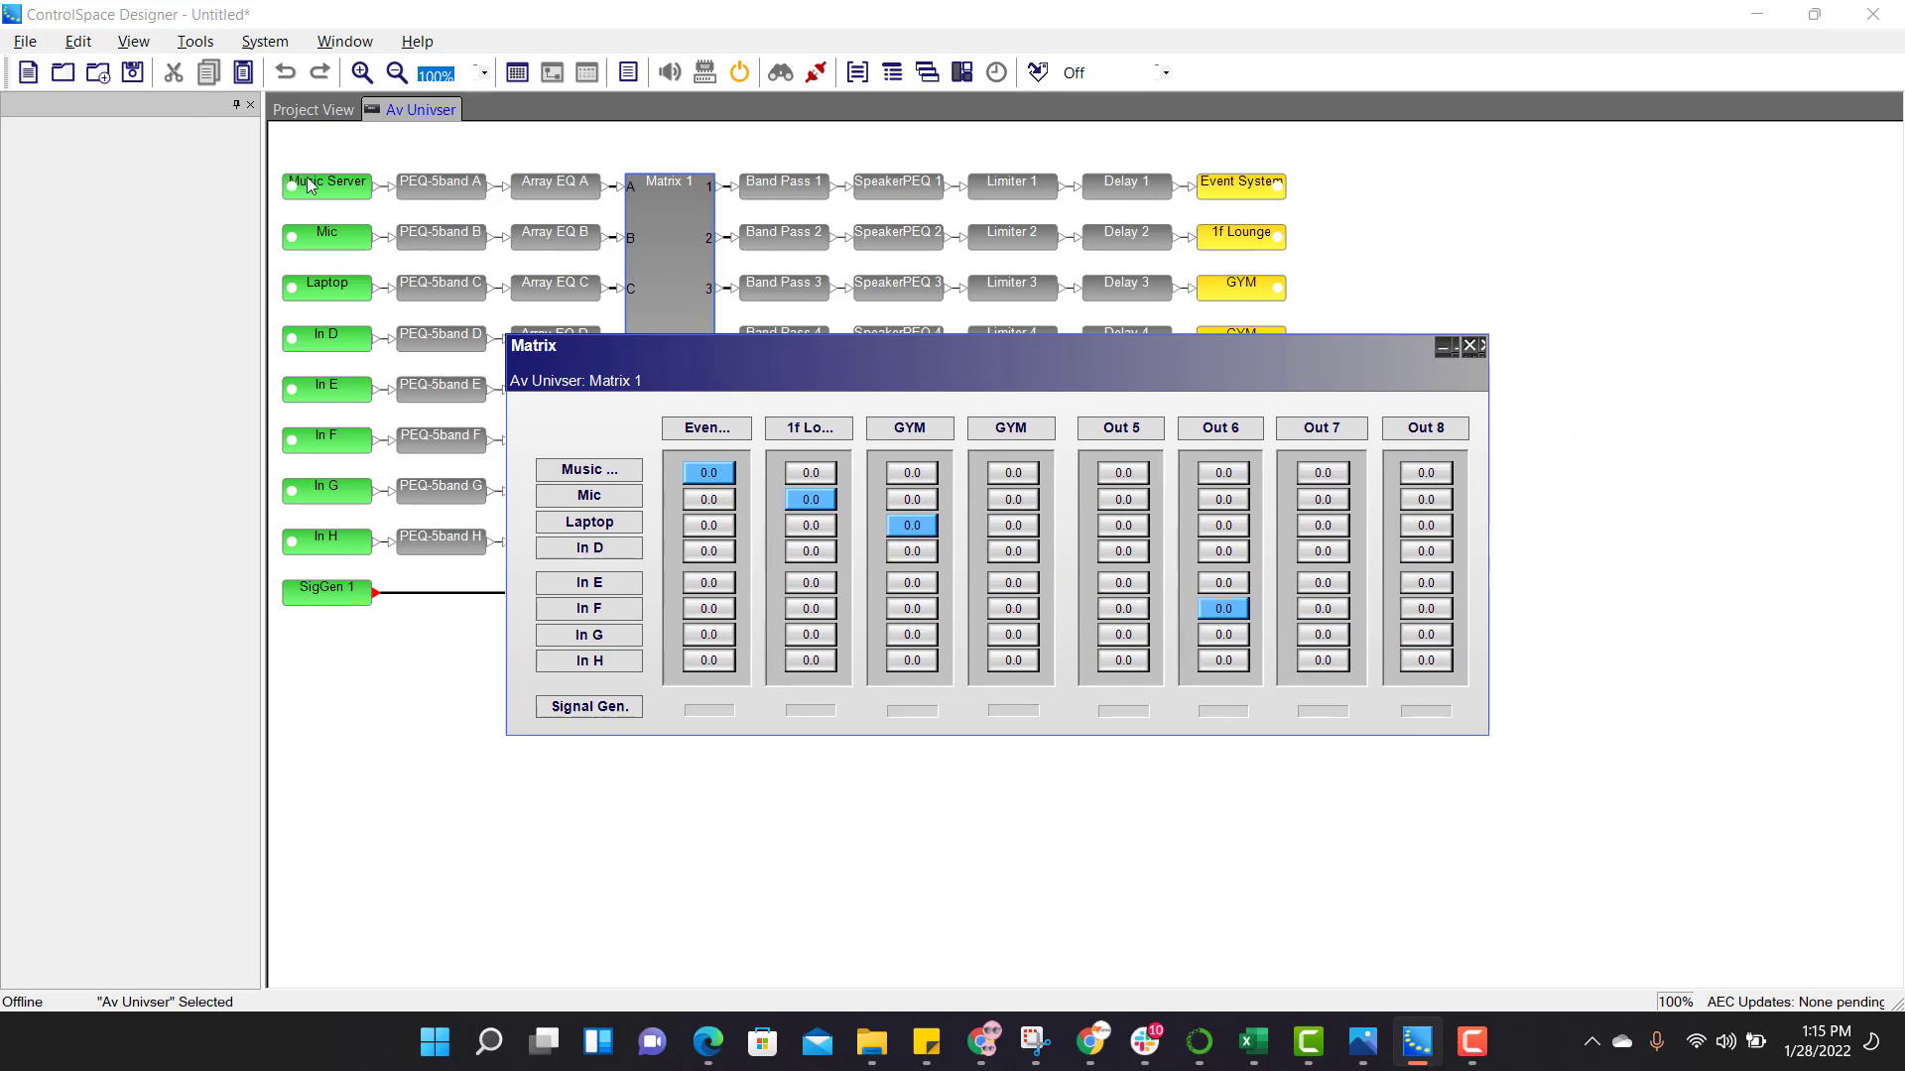
# Route Music Server and Laptop to all four zones and Mic only to Event System, clearing In F–Out 6.
pyautogui.click(816, 476)
pyautogui.click(923, 475)
pyautogui.click(1020, 477)
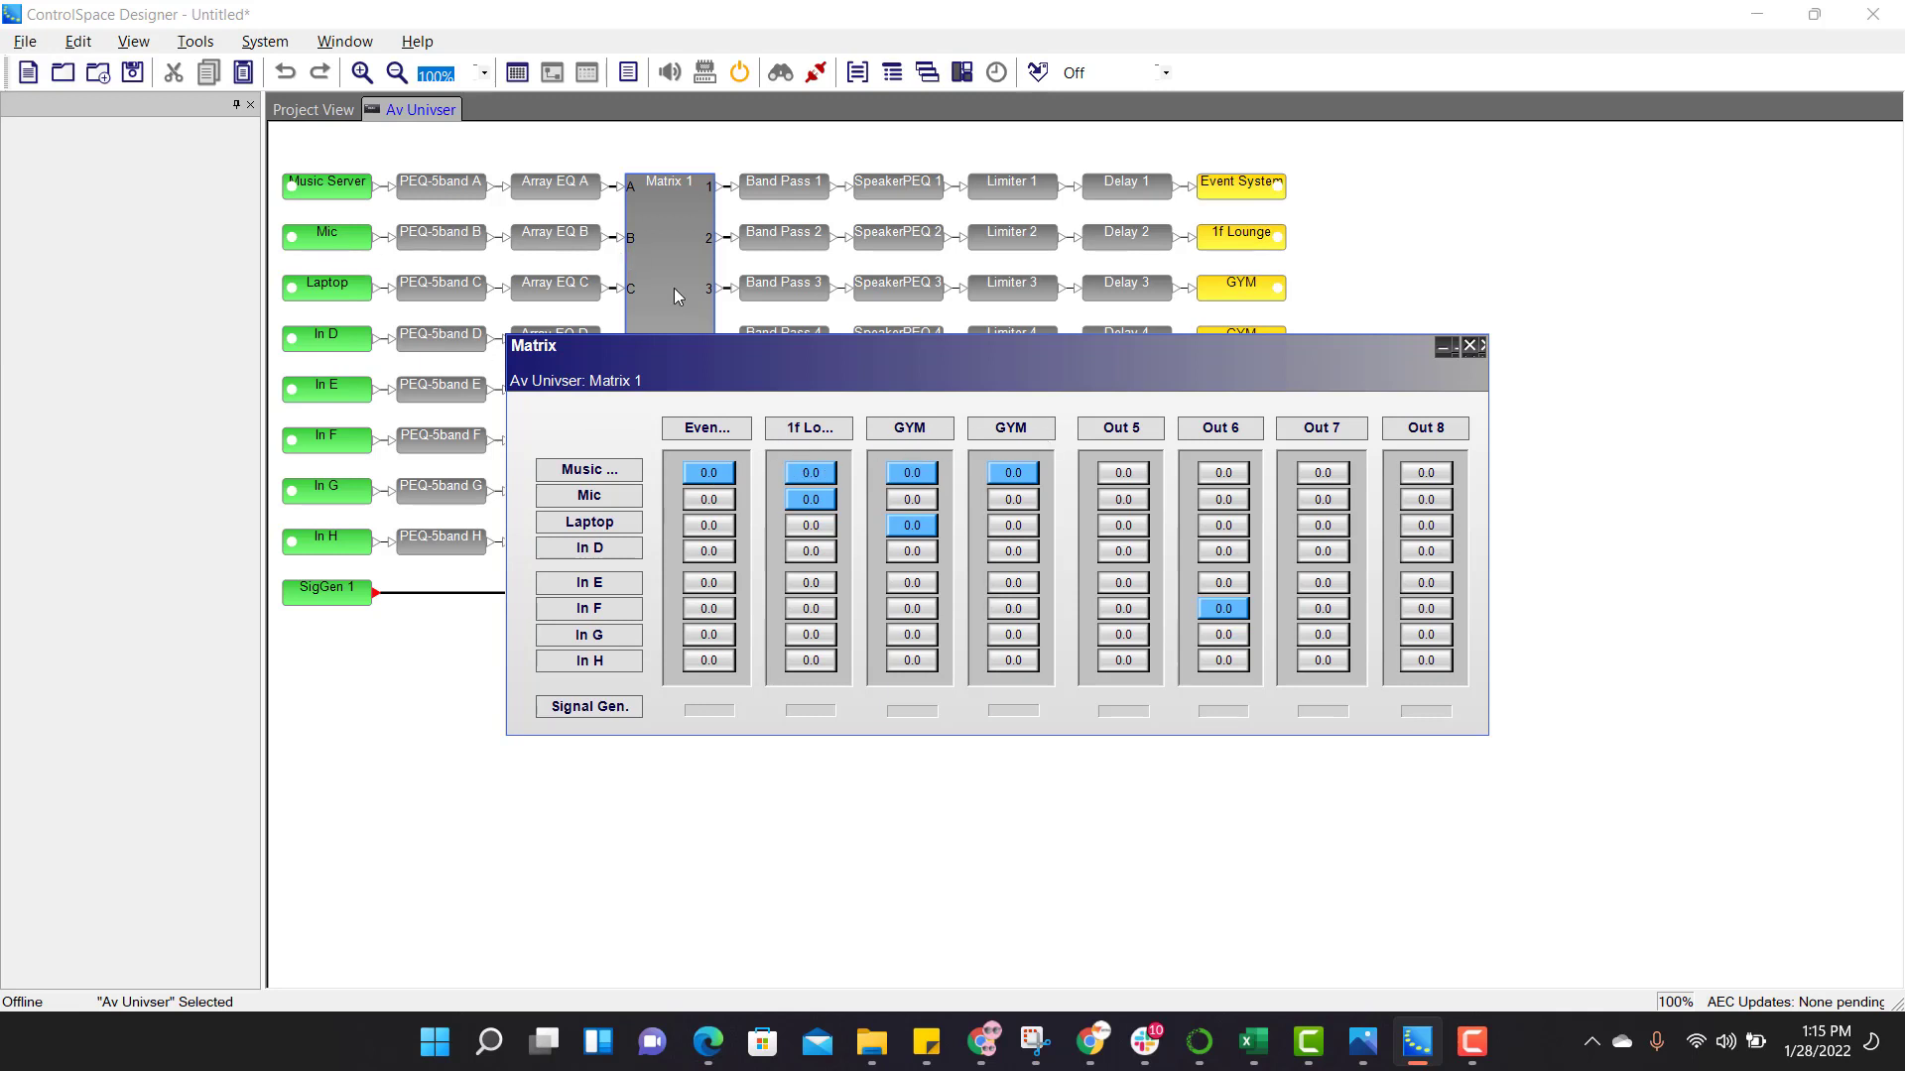
pyautogui.click(708, 501)
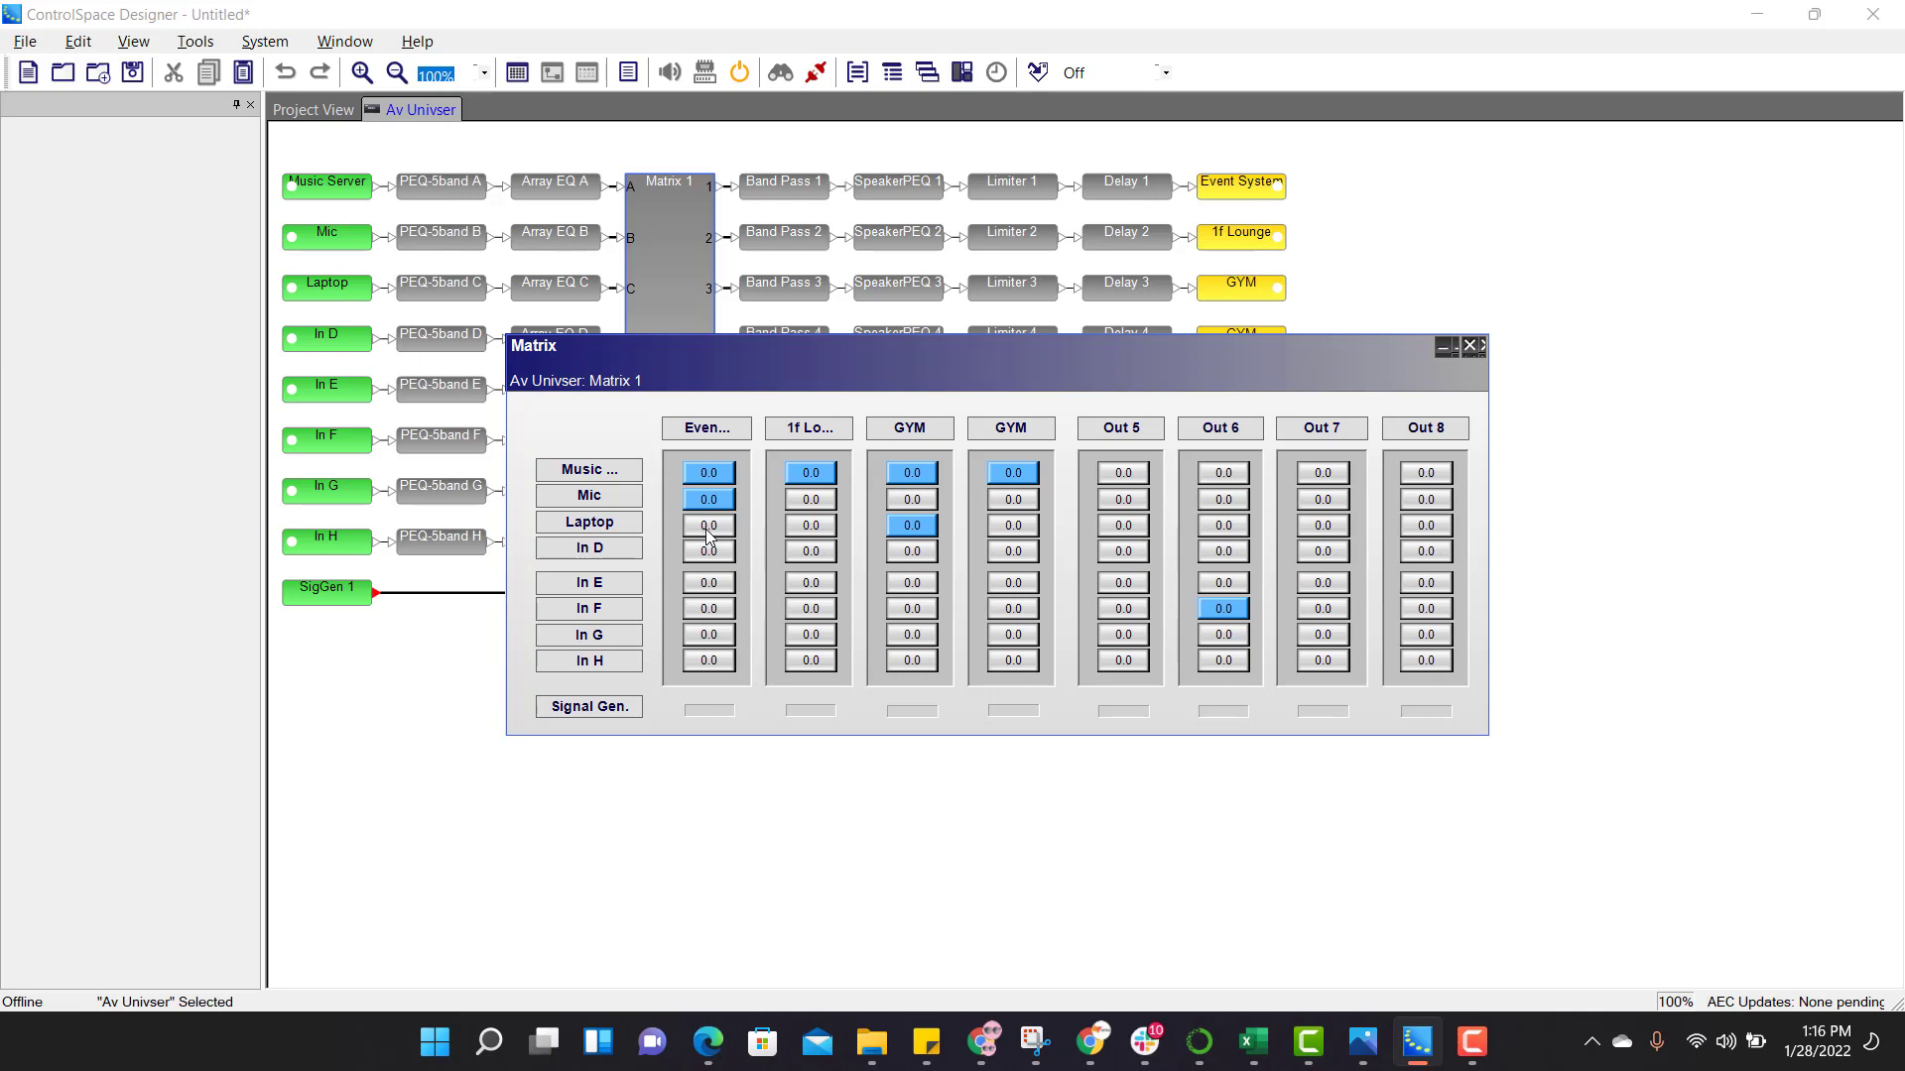
pyautogui.click(708, 531)
pyautogui.click(813, 526)
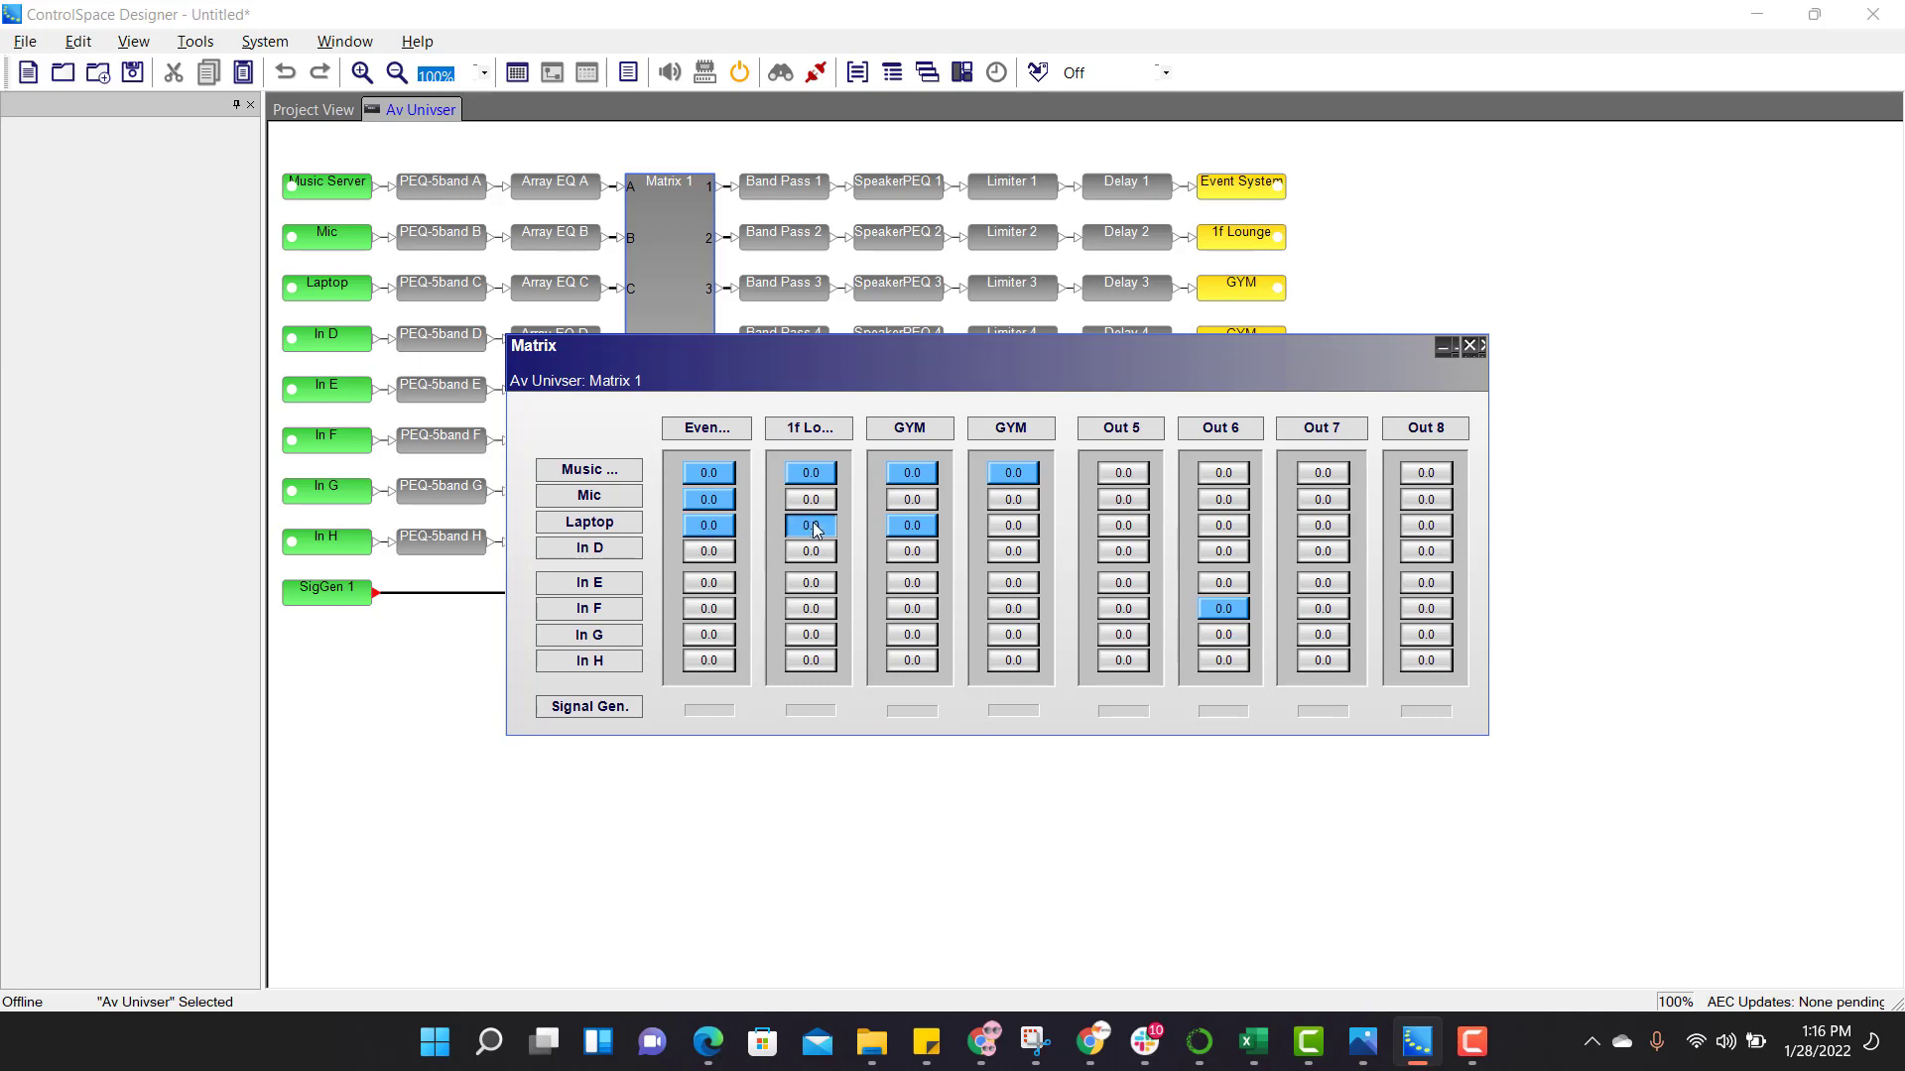
pyautogui.click(1014, 528)
pyautogui.click(1223, 608)
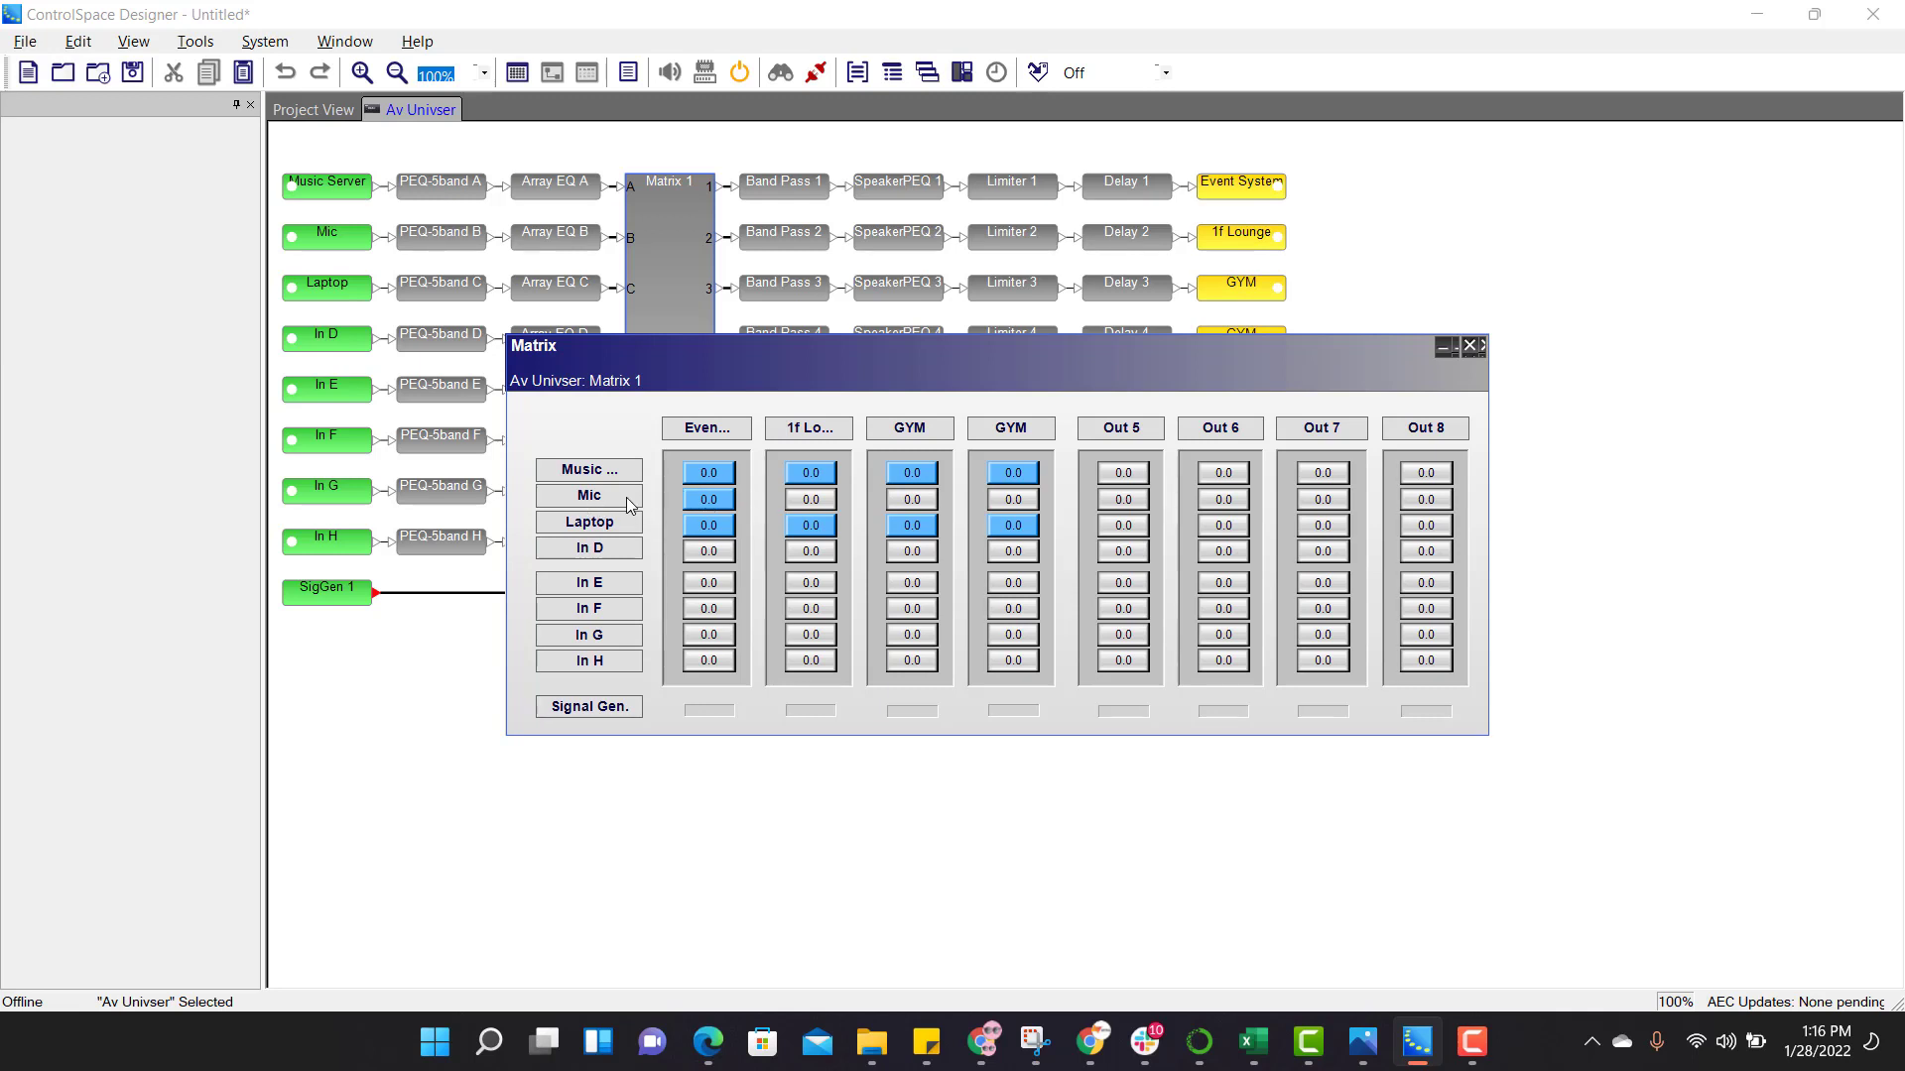
pyautogui.click(813, 505)
pyautogui.click(813, 498)
pyautogui.click(1469, 346)
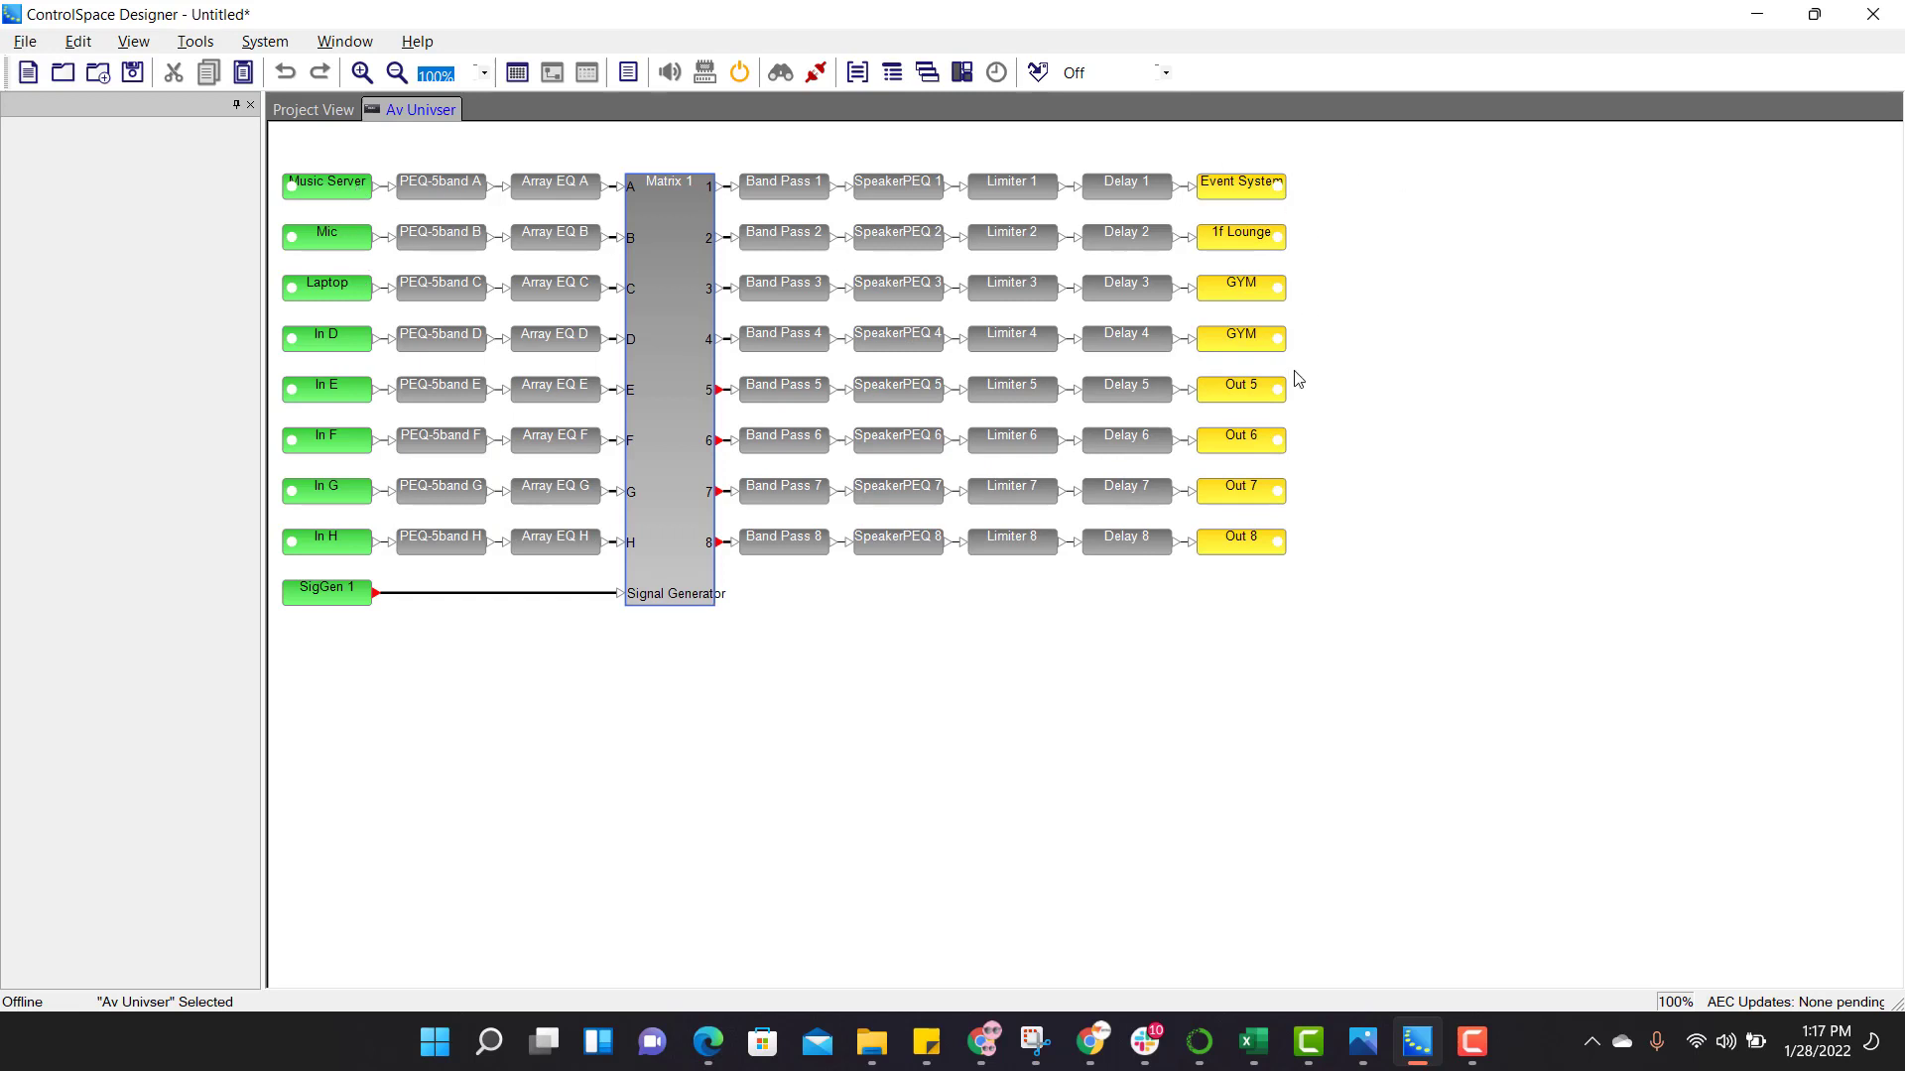
# Show the Demo Project schematic of inputs, output channels and speaker zones in Photos.
pyautogui.click(1363, 1041)
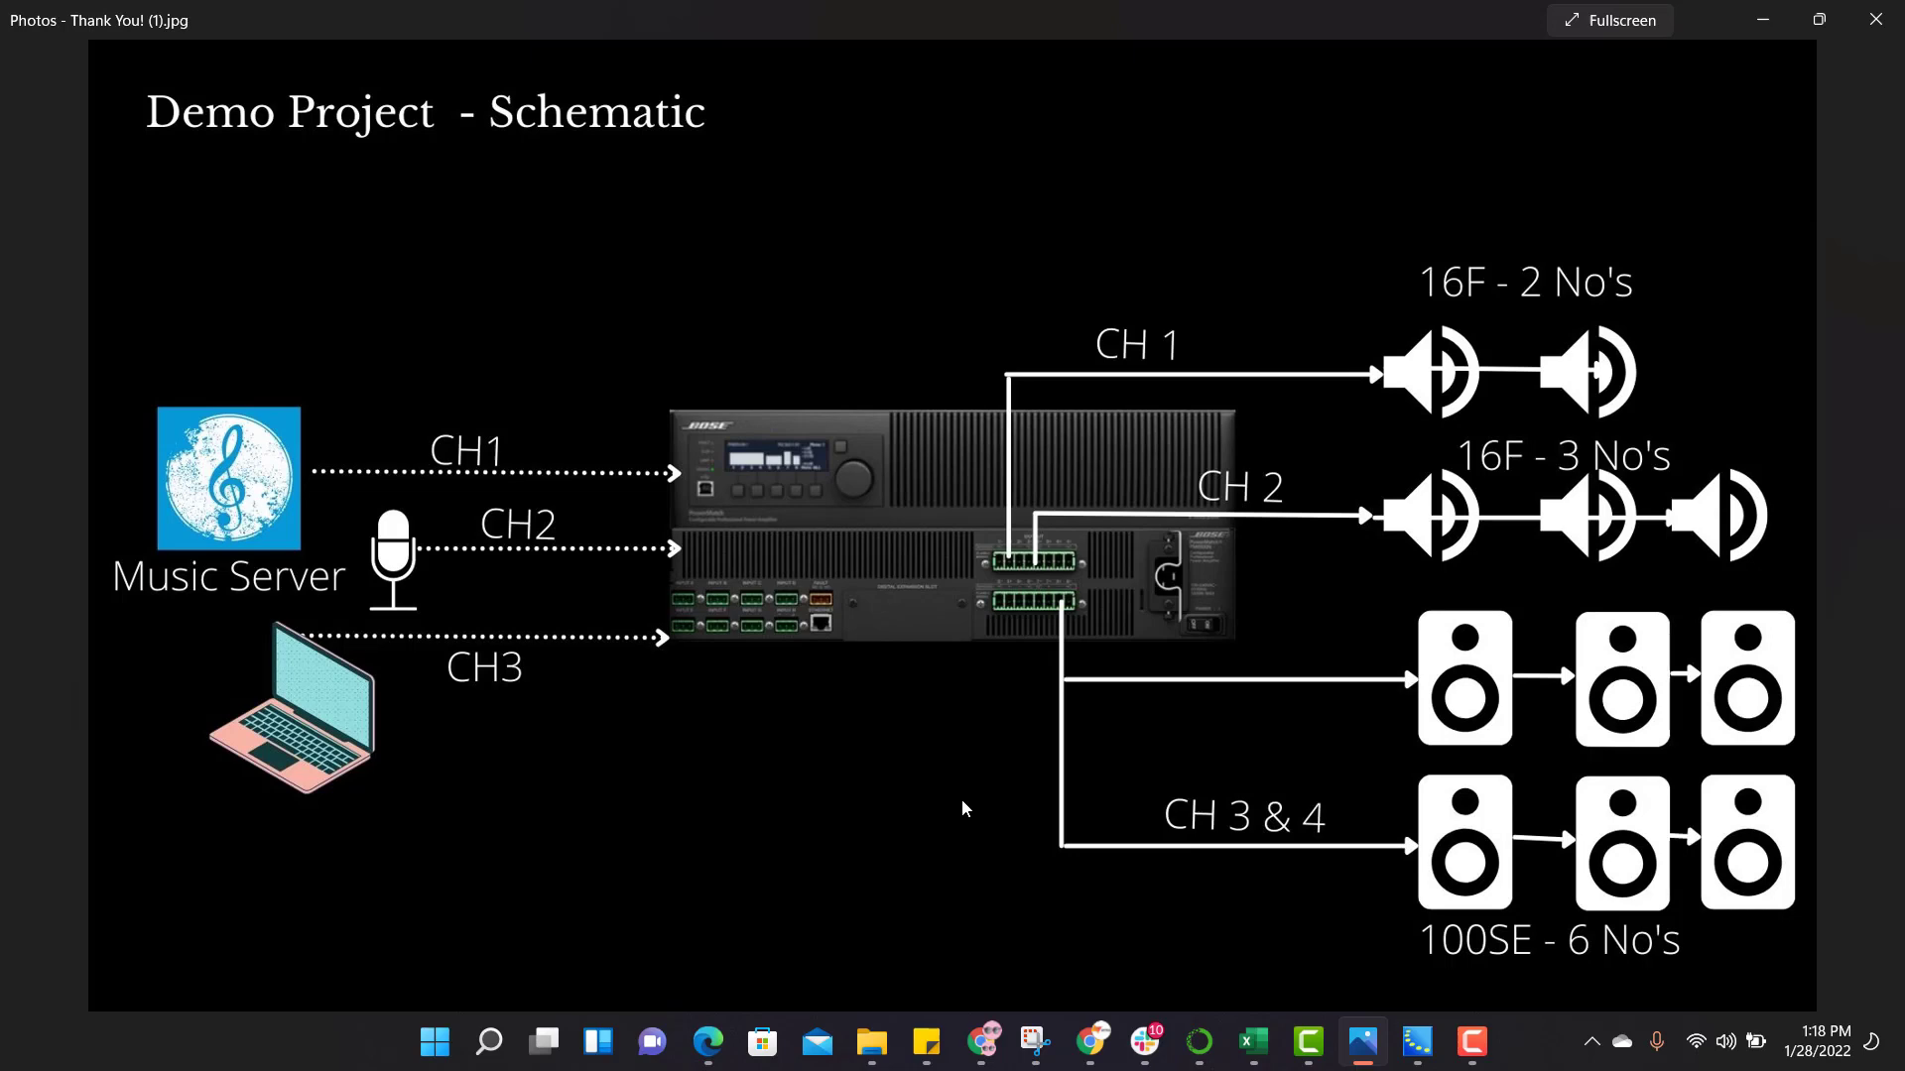
# Set the PM8500's channels 3 and 4 to V-Bridge [100V] mode in its properties.
pyautogui.click(1416, 1042)
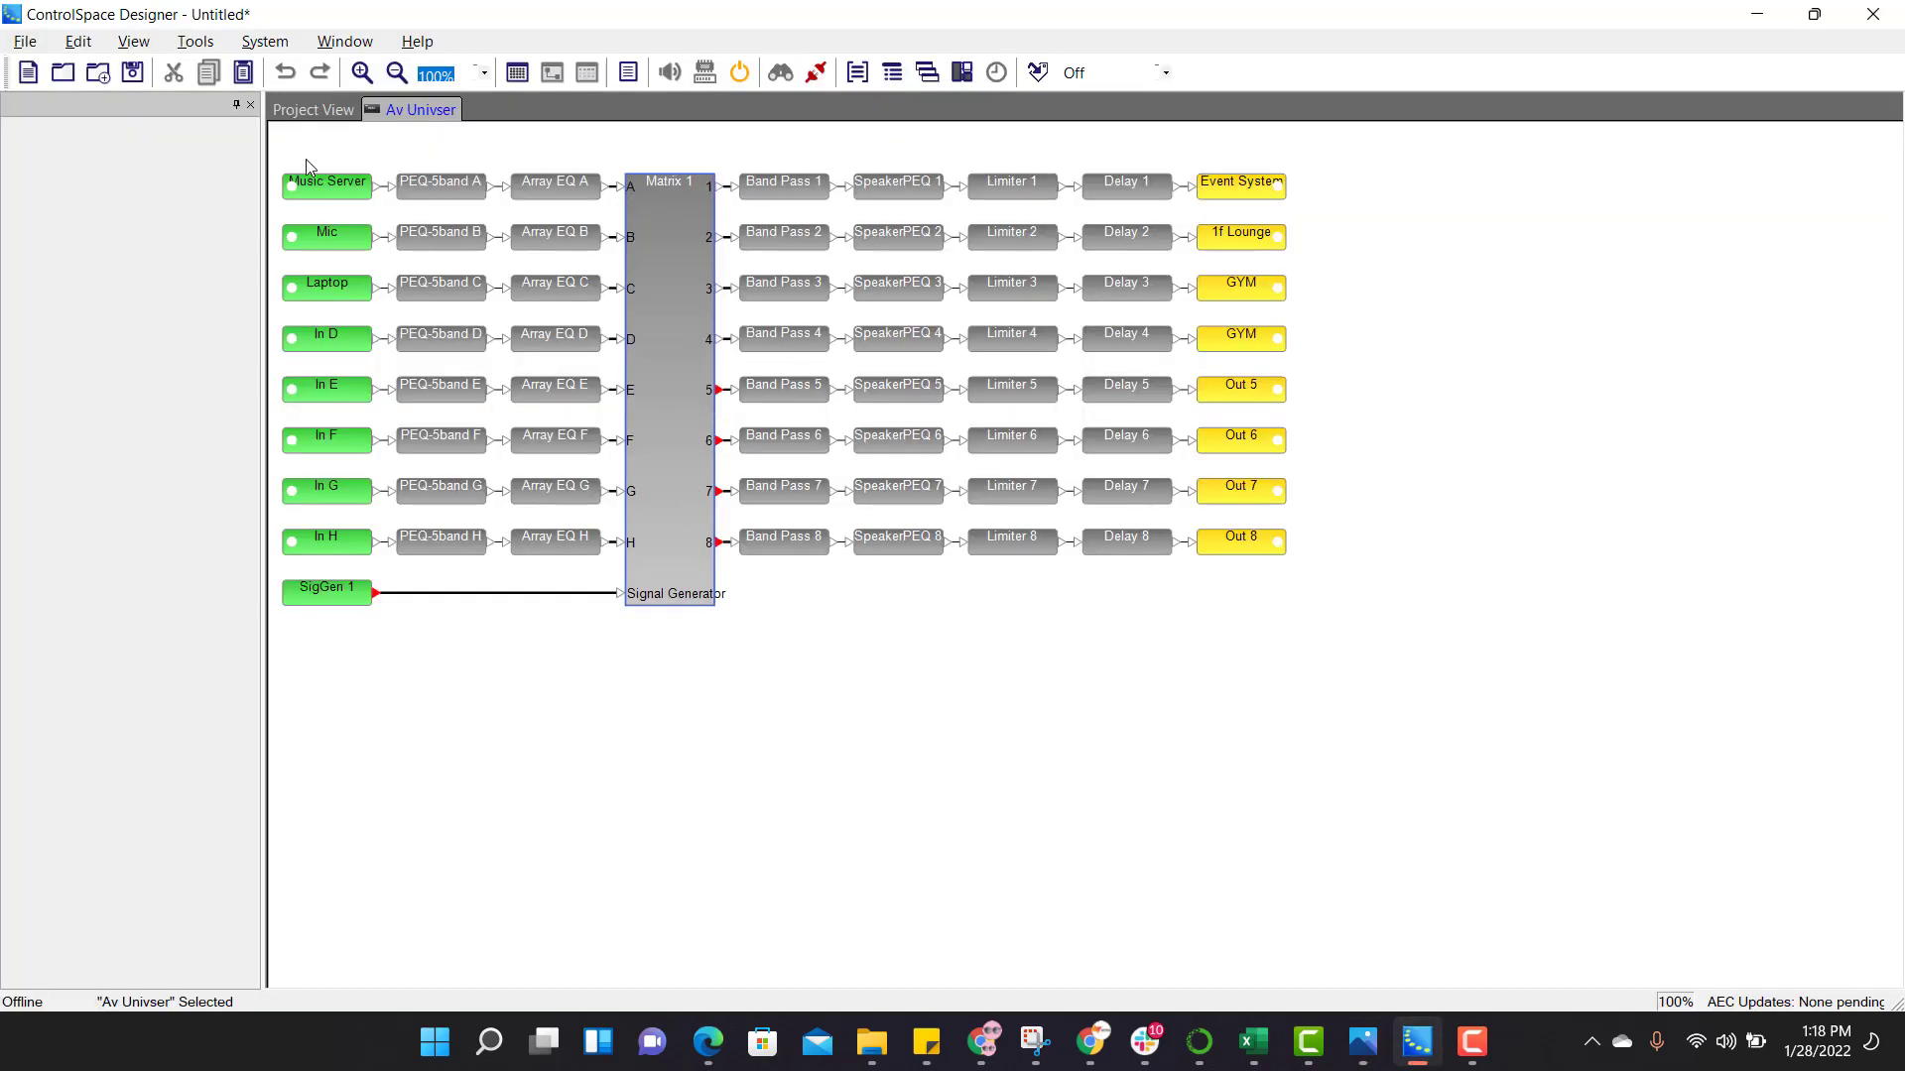
pyautogui.click(316, 111)
pyautogui.rightClick(717, 452)
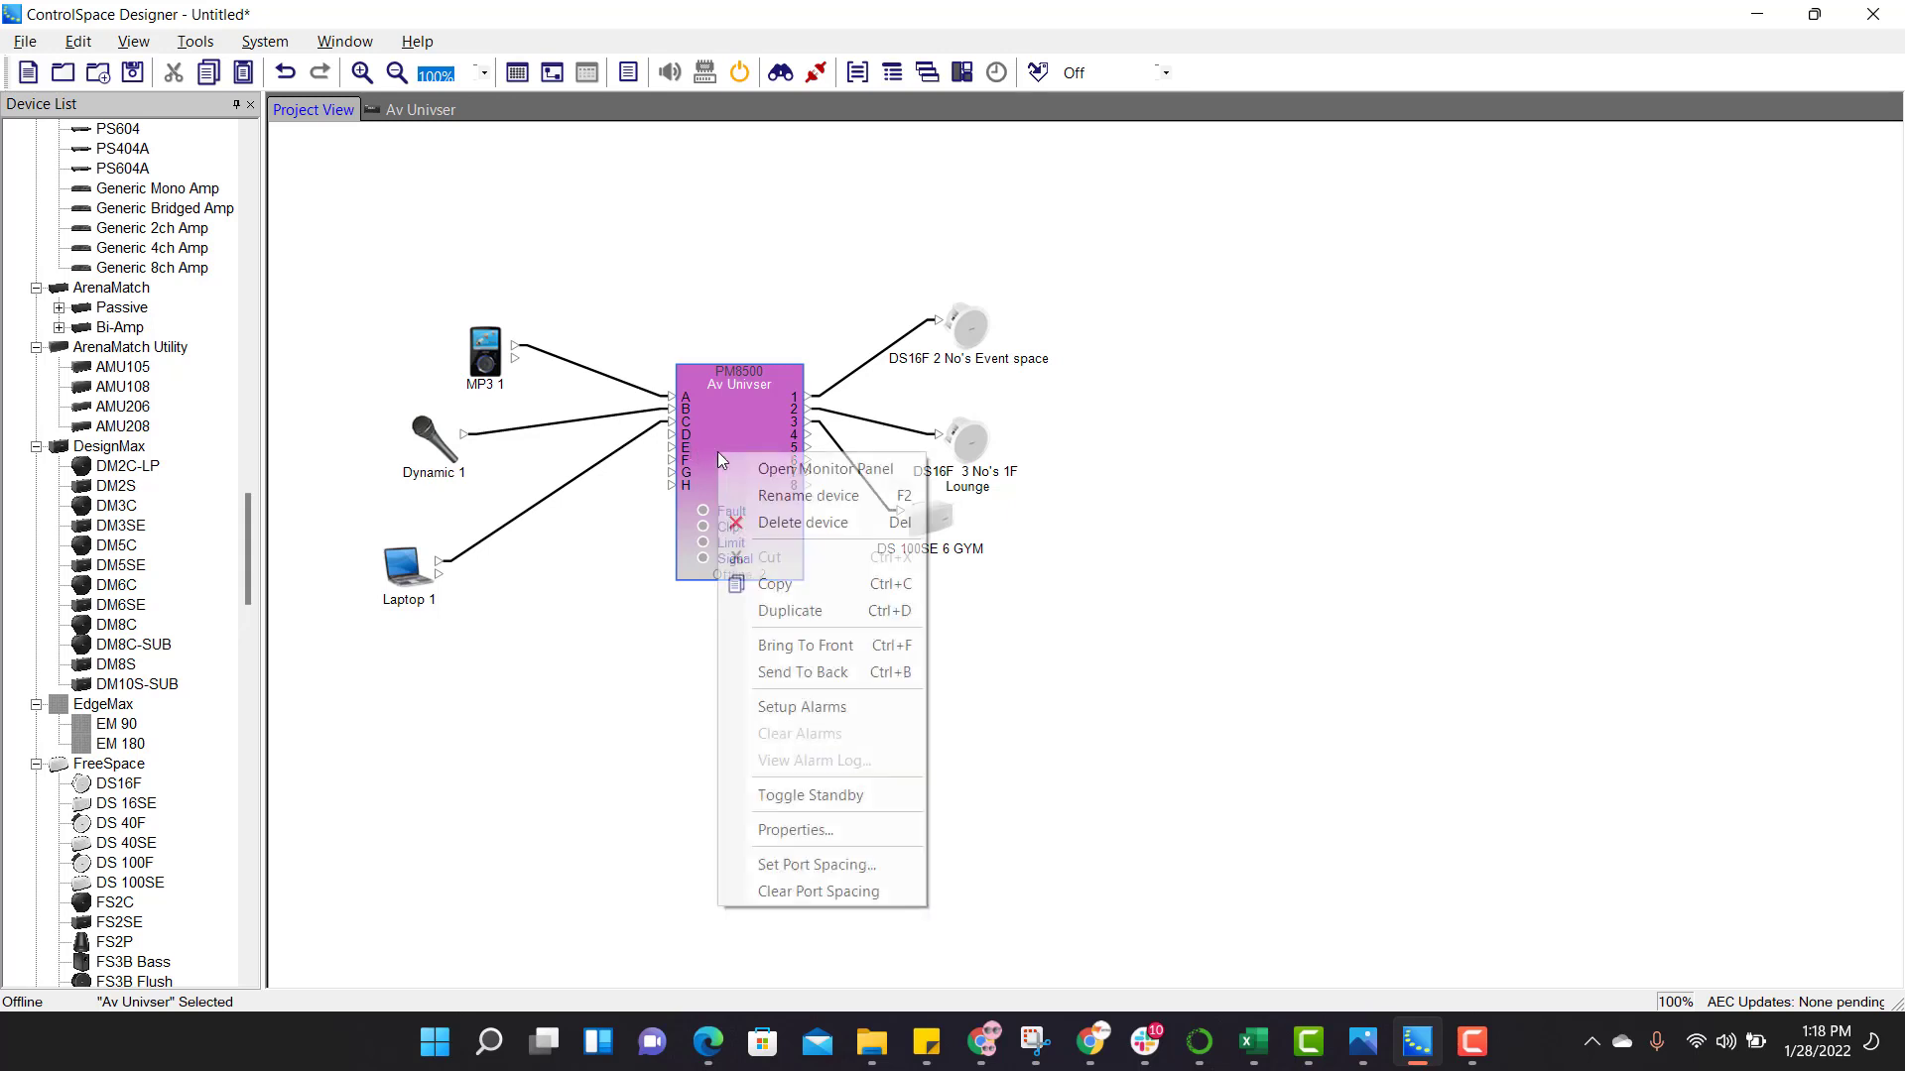
pyautogui.click(824, 829)
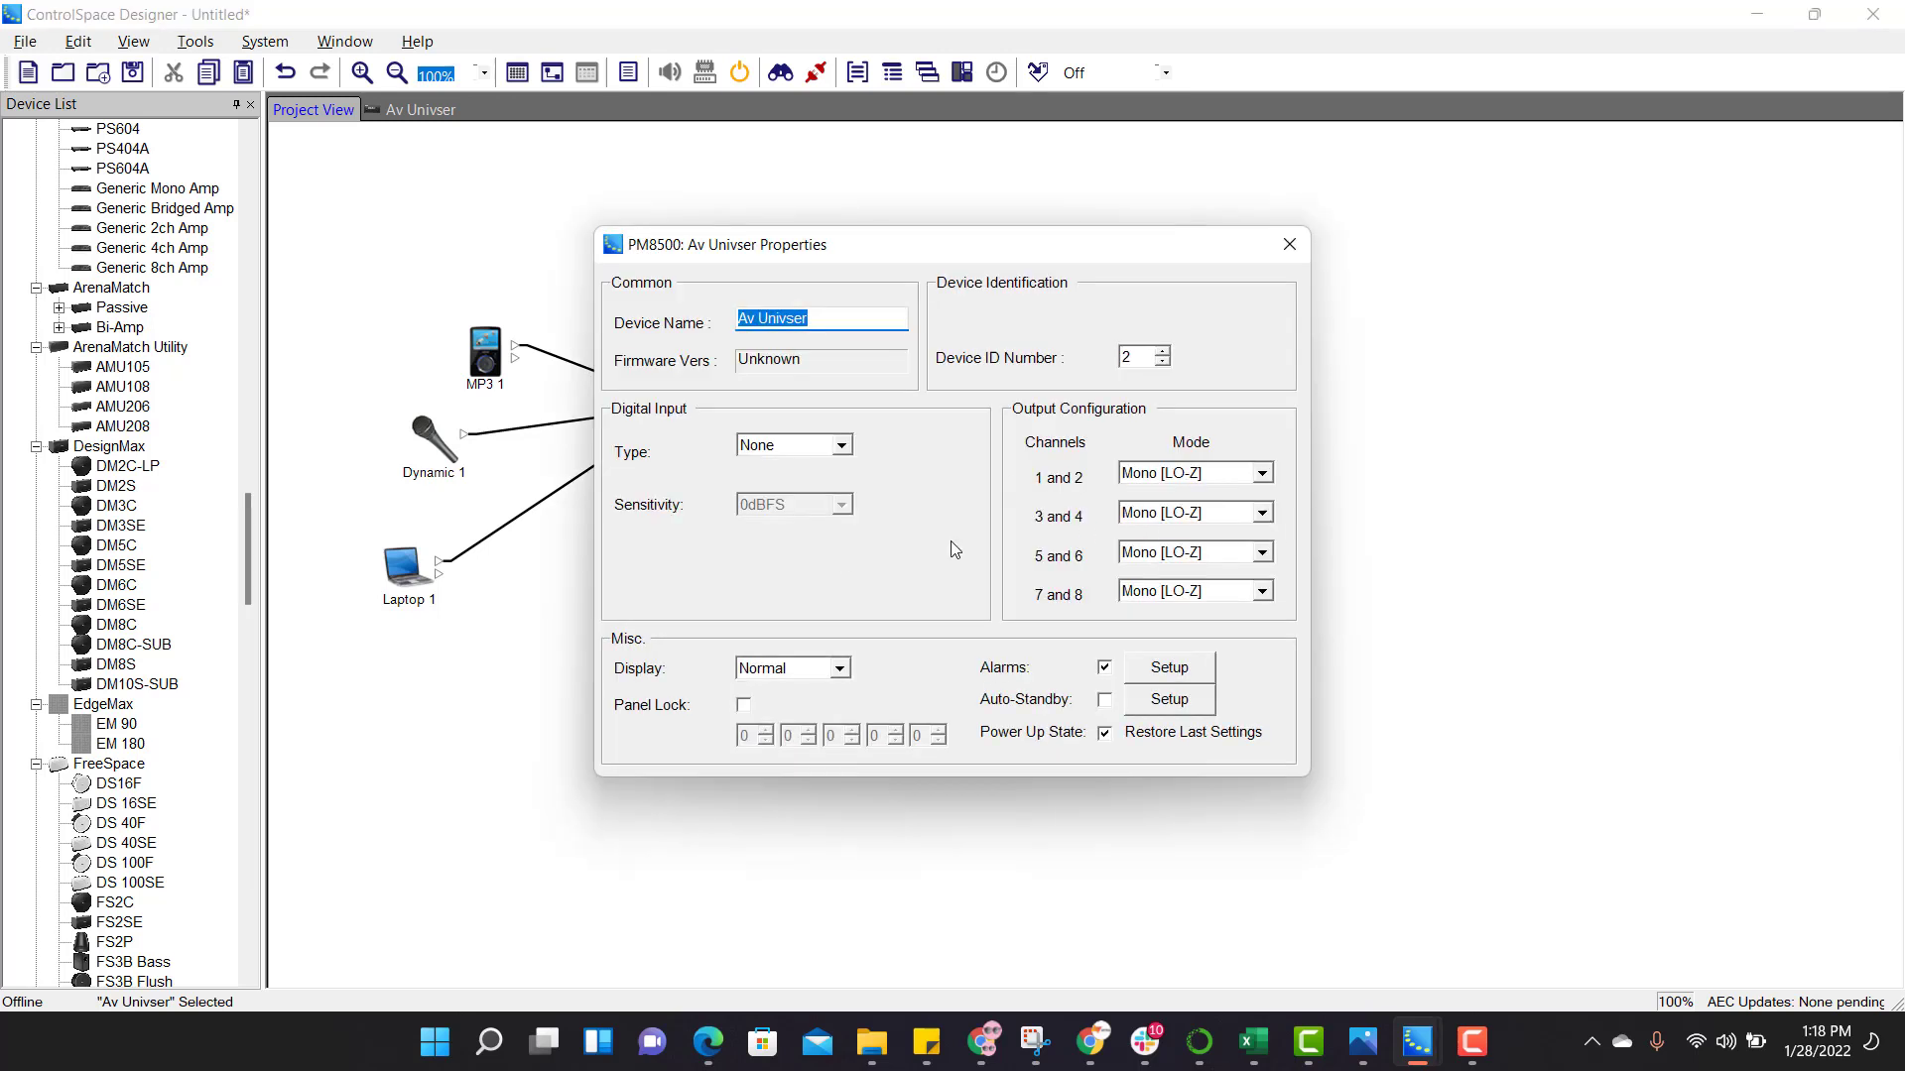
pyautogui.click(1263, 514)
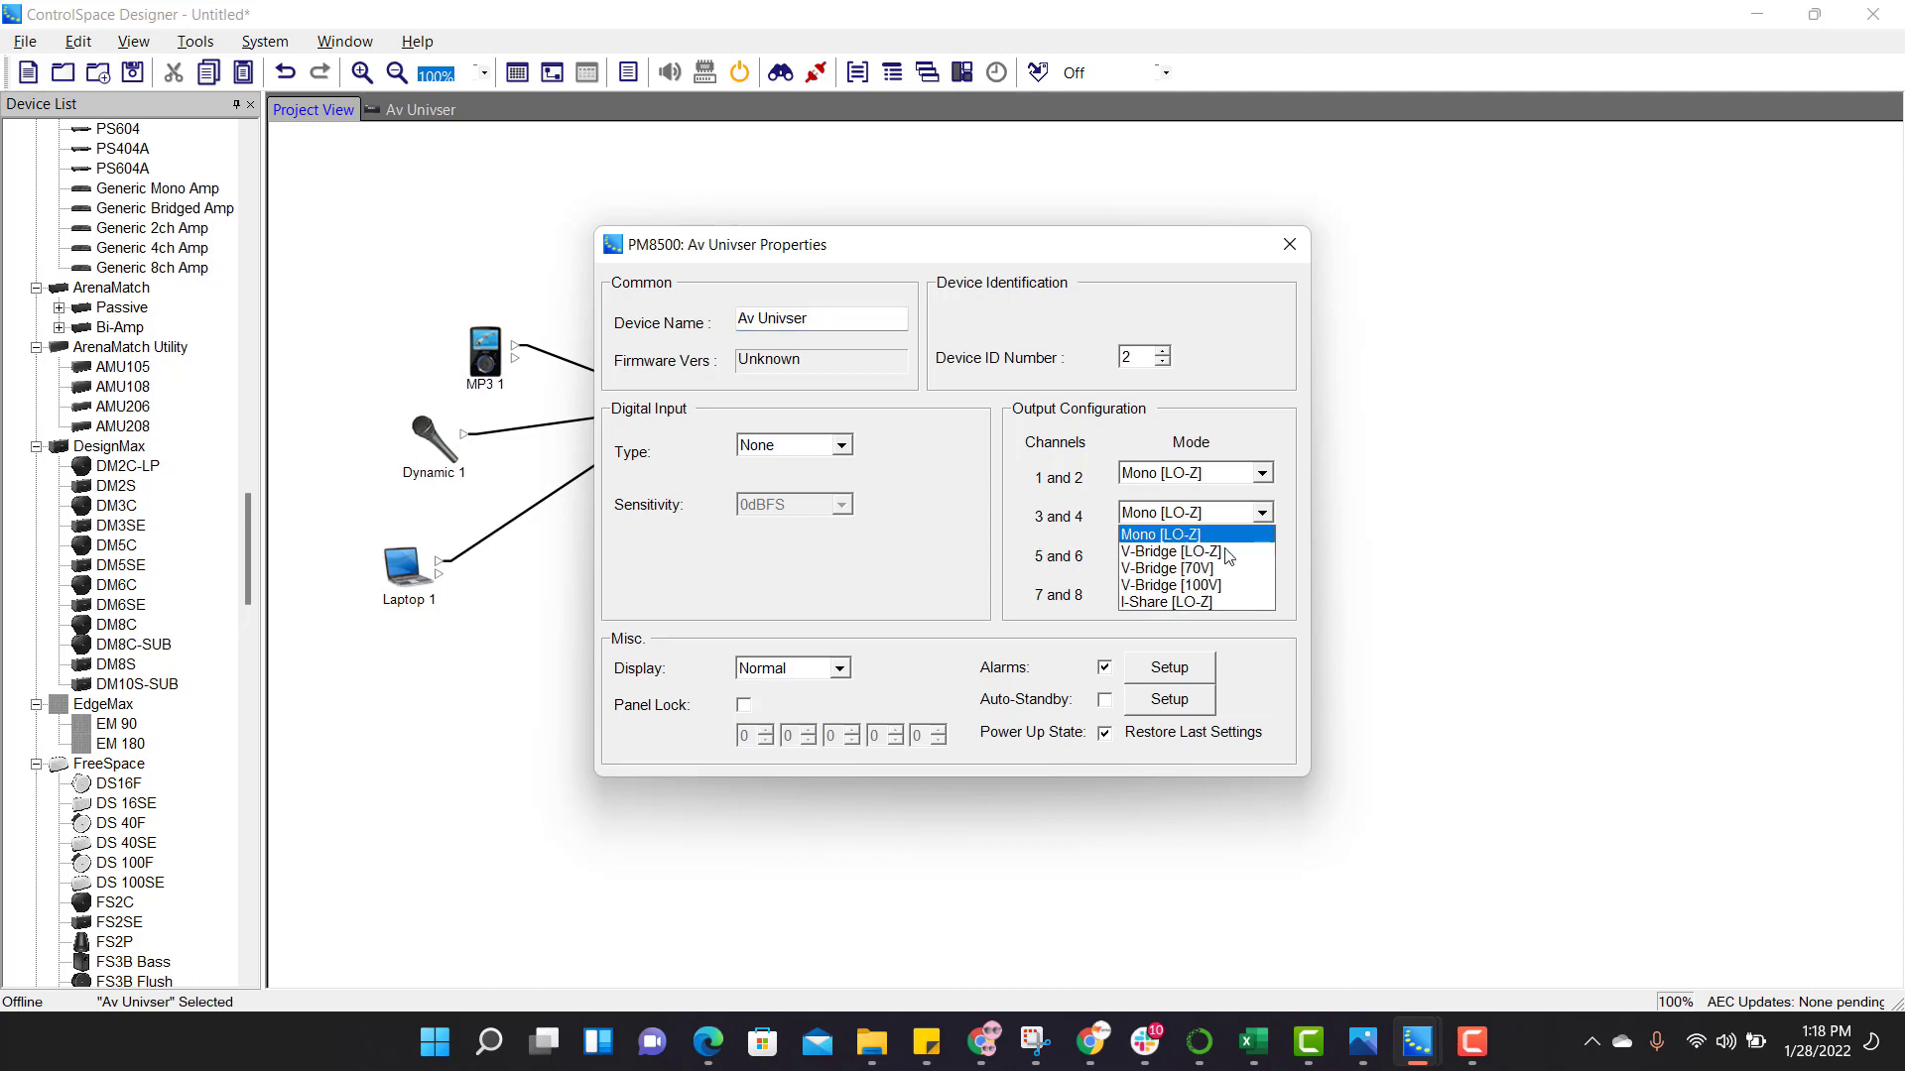
pyautogui.click(1216, 591)
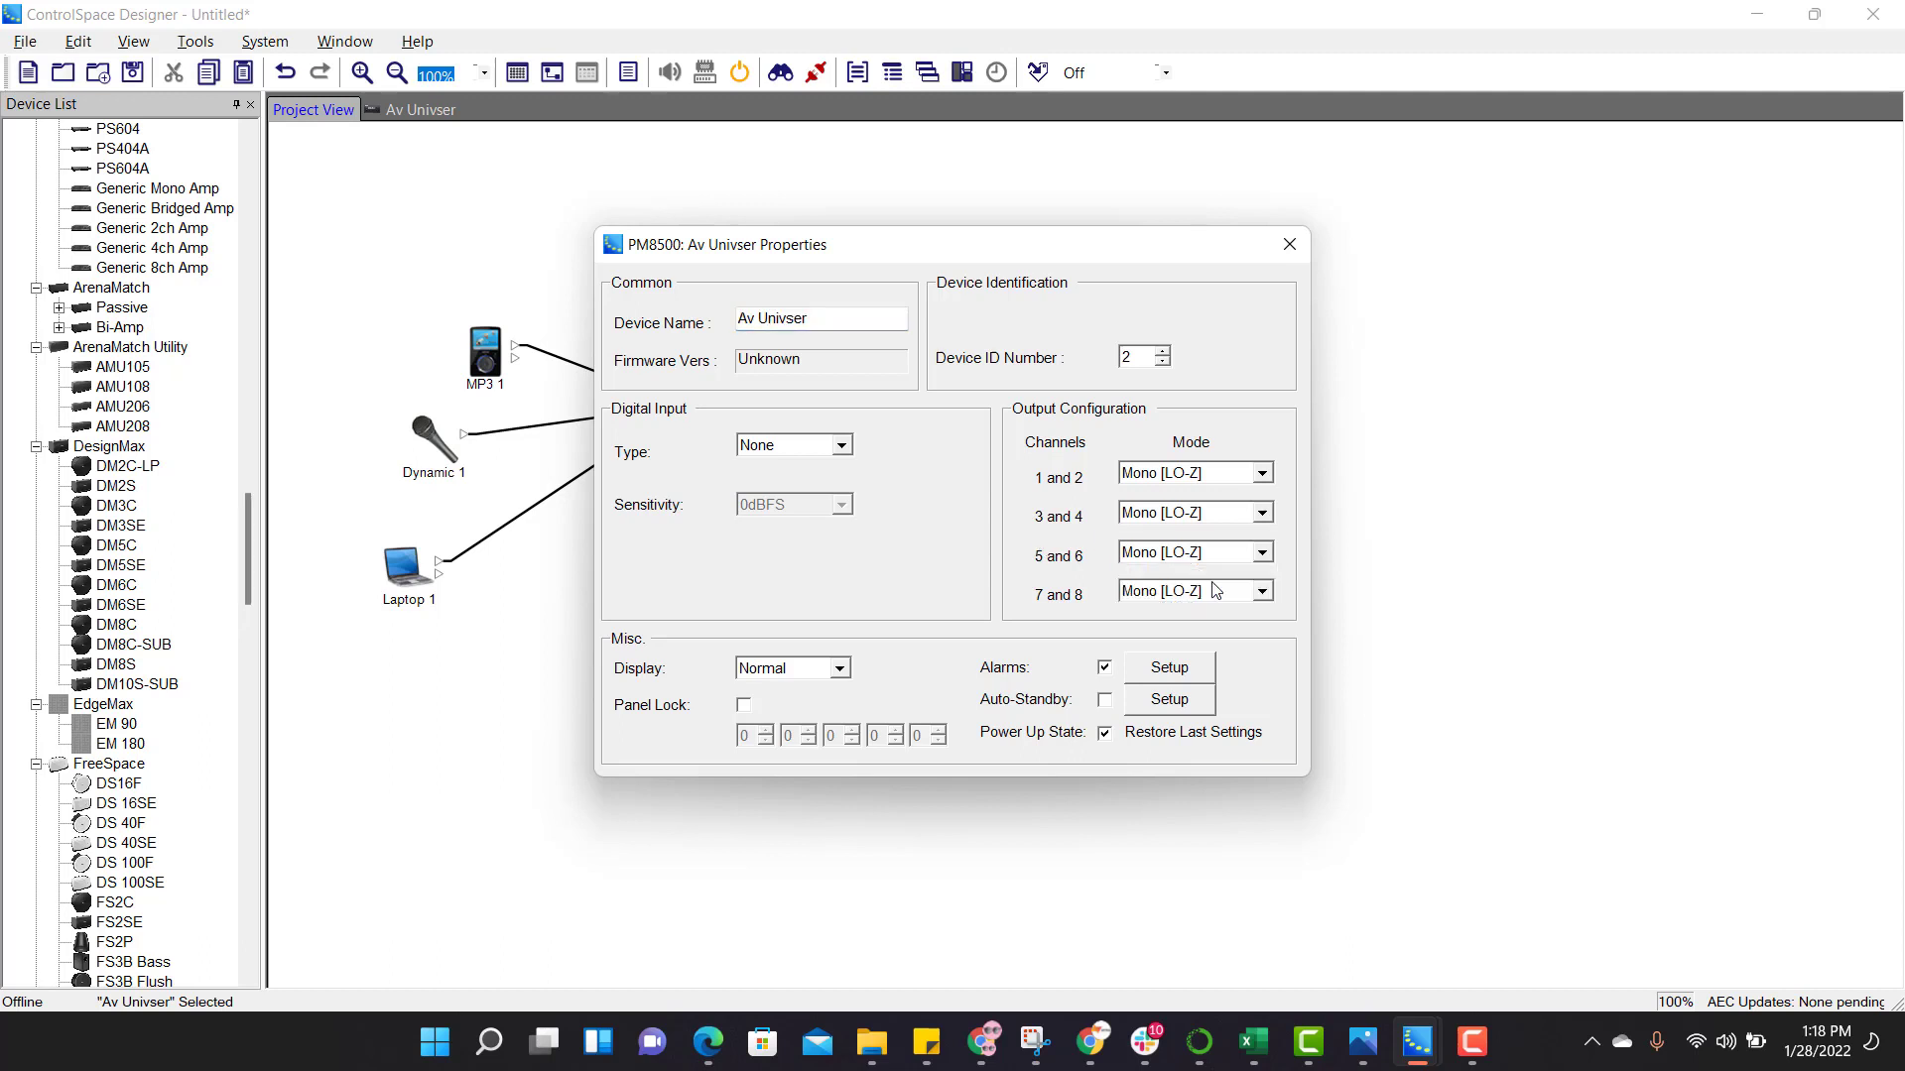
pyautogui.click(1289, 245)
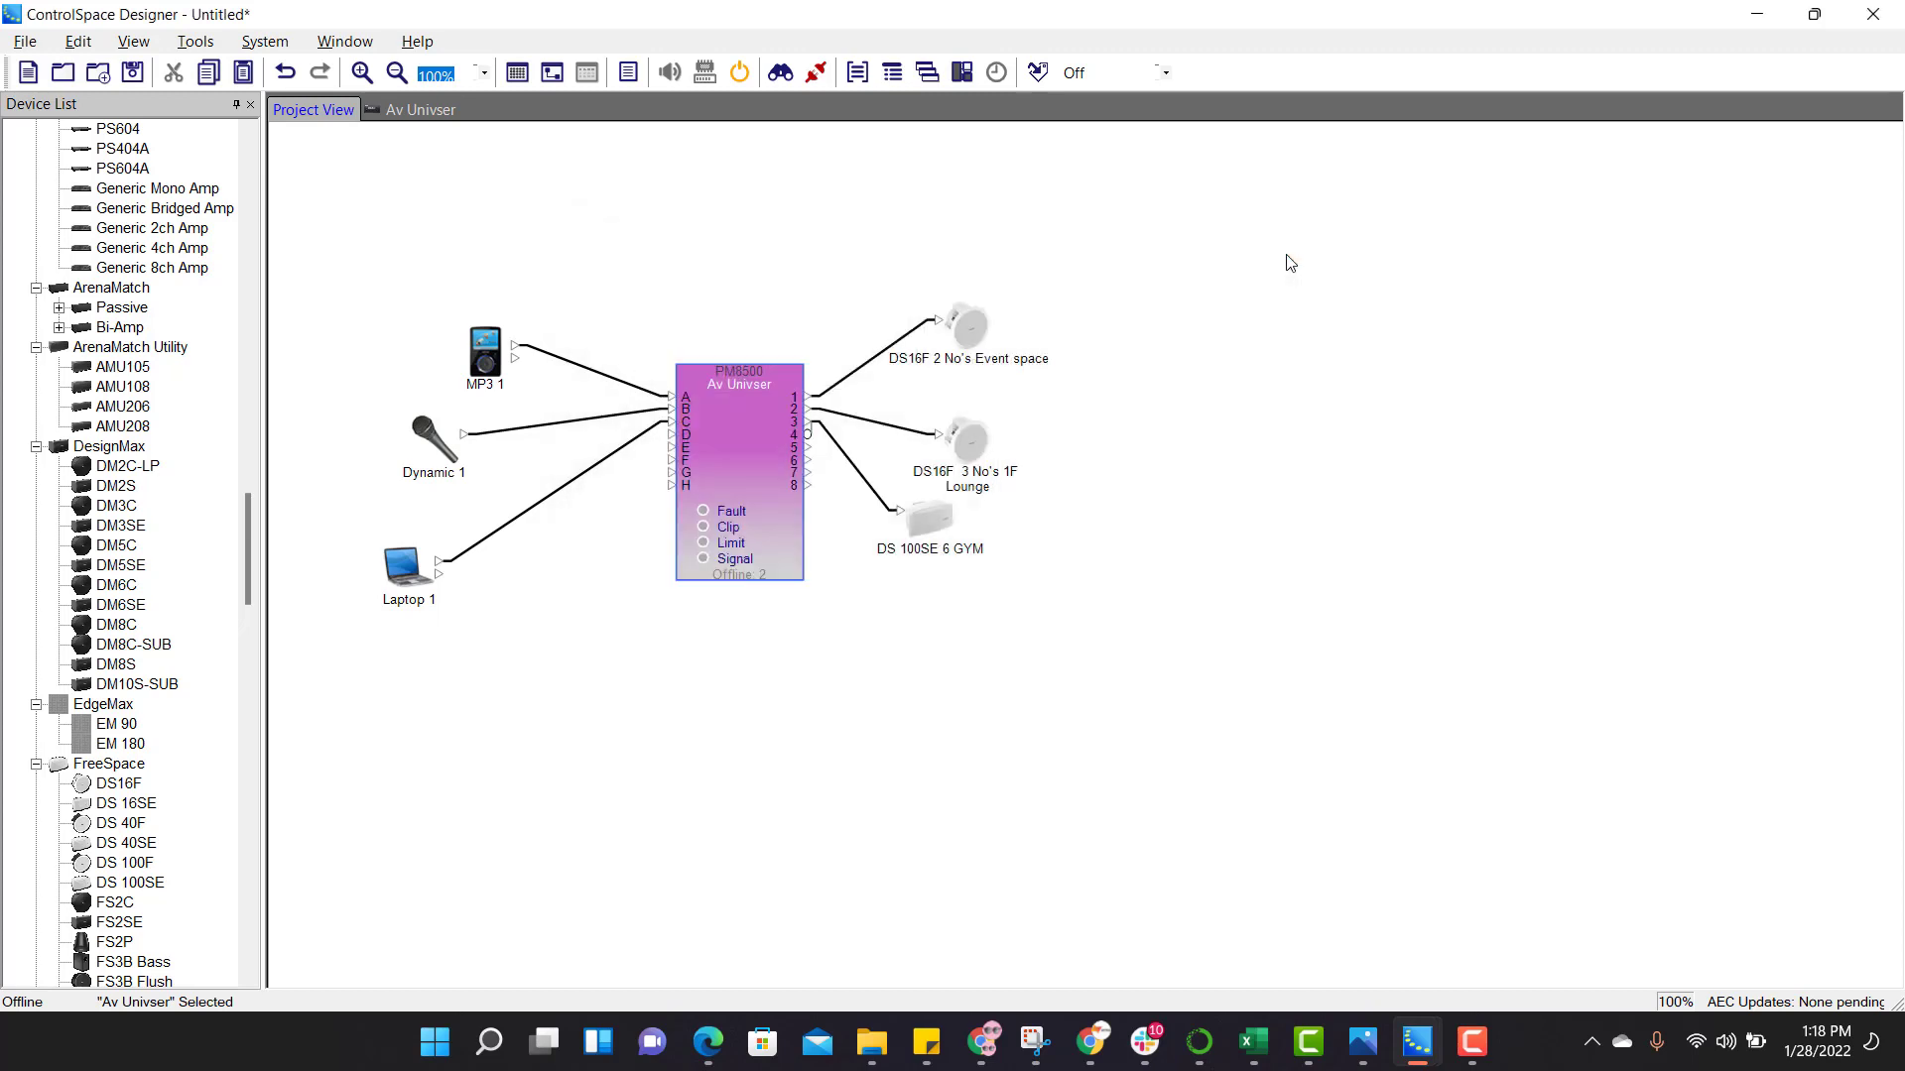
pyautogui.click(412, 110)
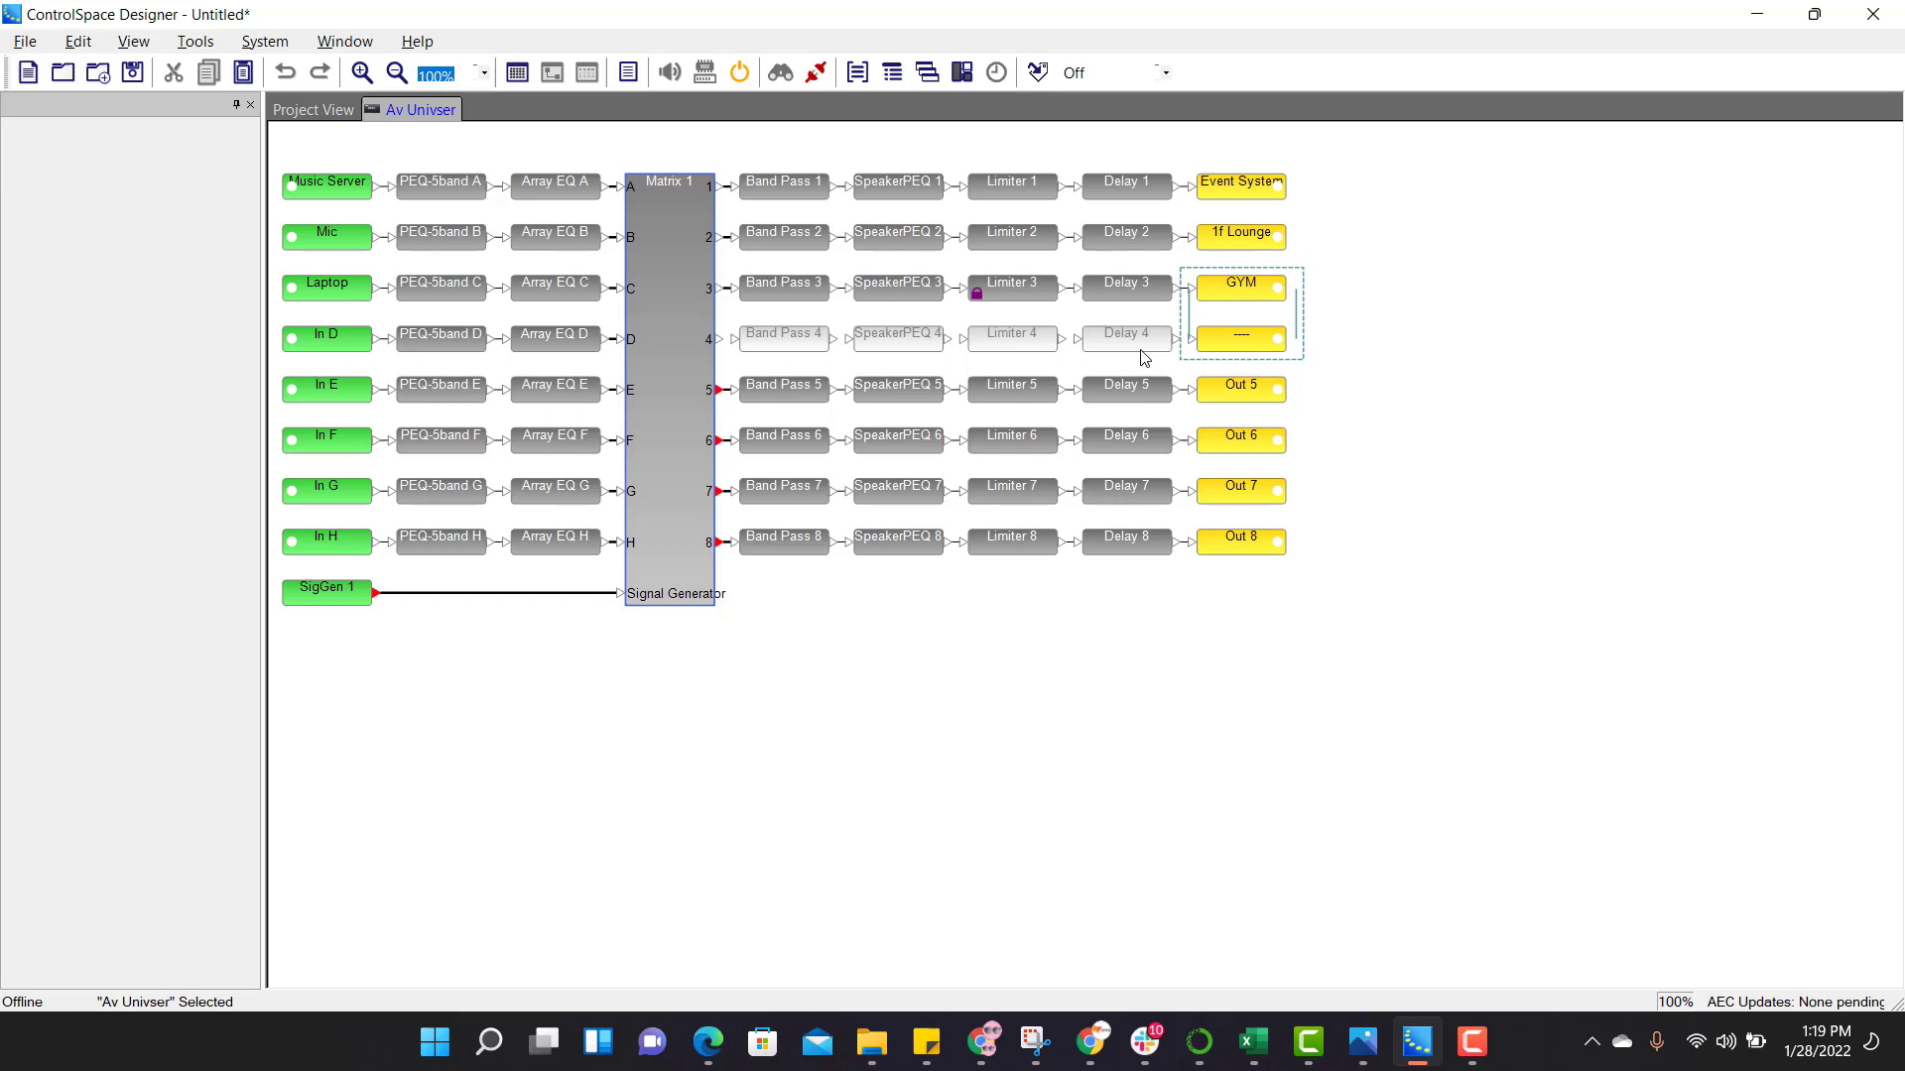
# Load the FreeSpace DS16F_Pendant.seq loudspeaker EQ into SpeakerPEQ 1 on output 1, then close its window.
pyautogui.doubleClick(898, 189)
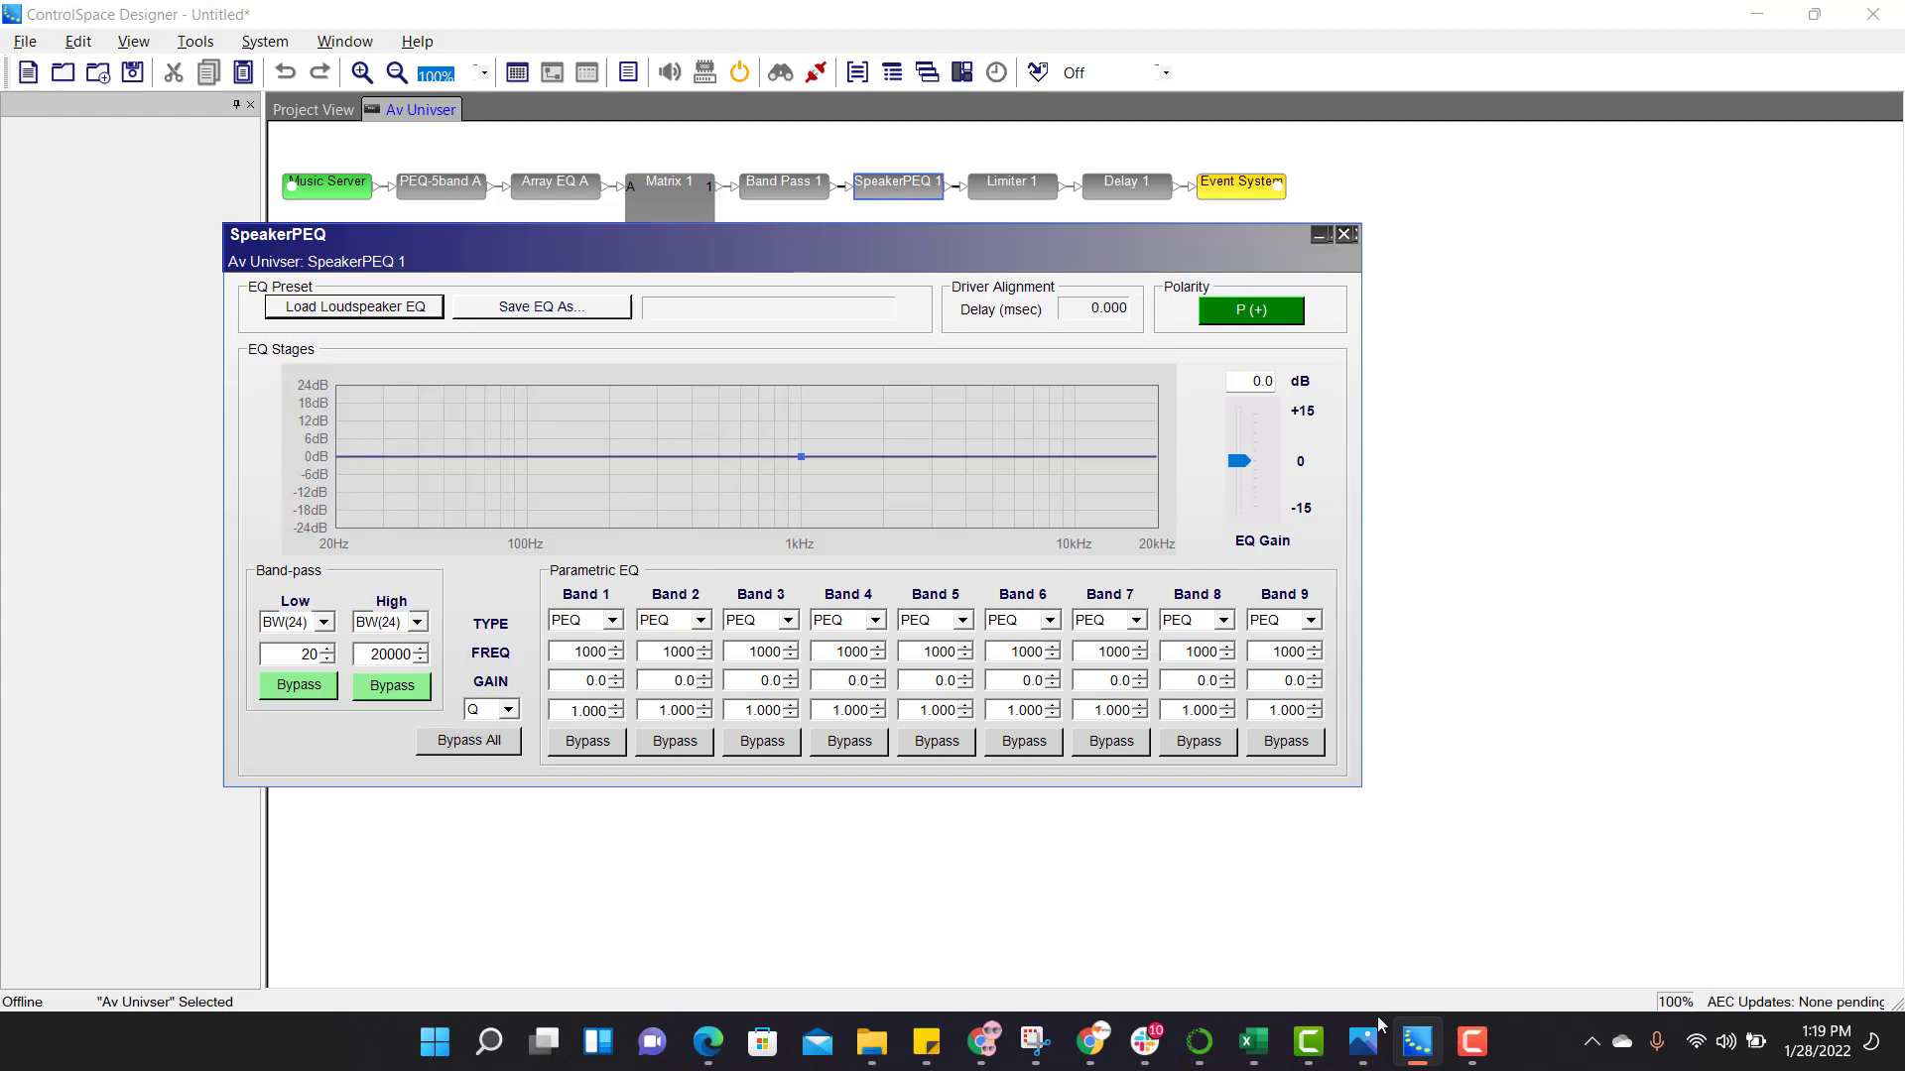
pyautogui.click(1362, 1042)
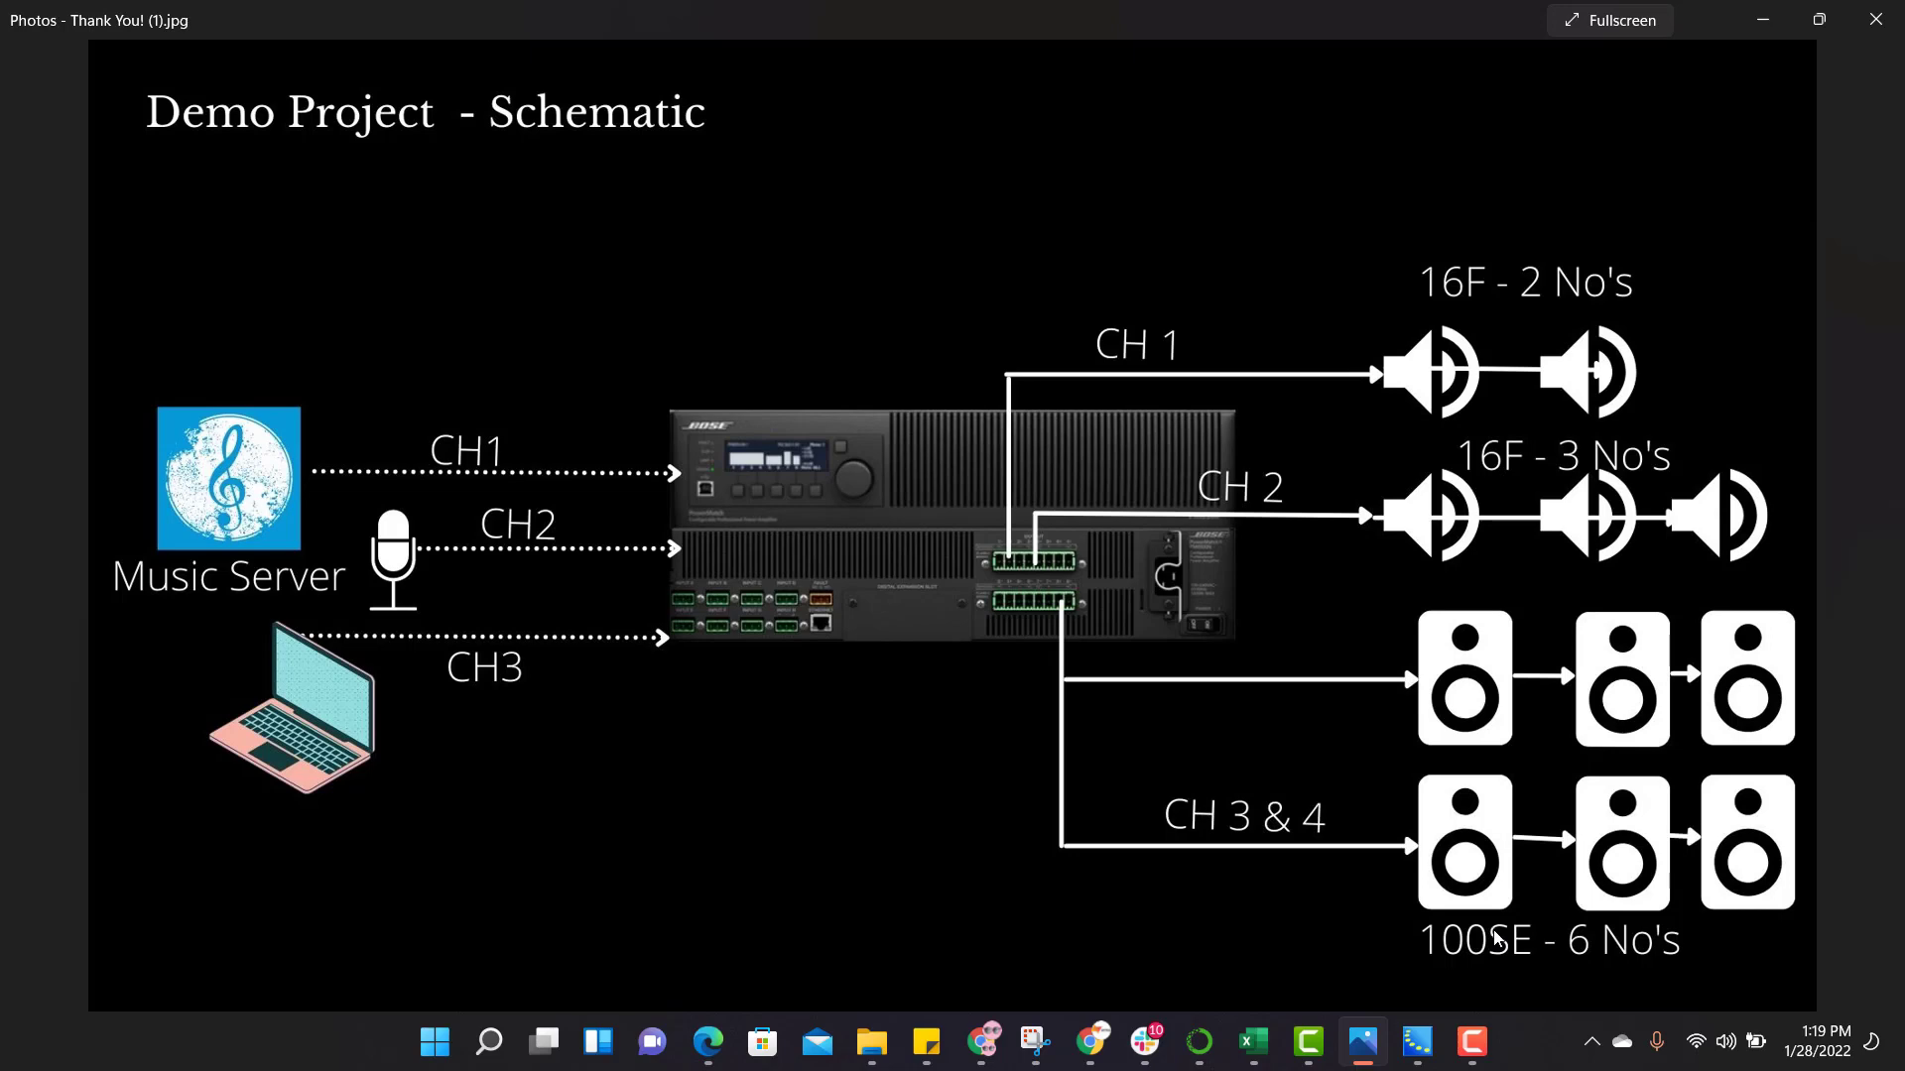
pyautogui.click(1762, 20)
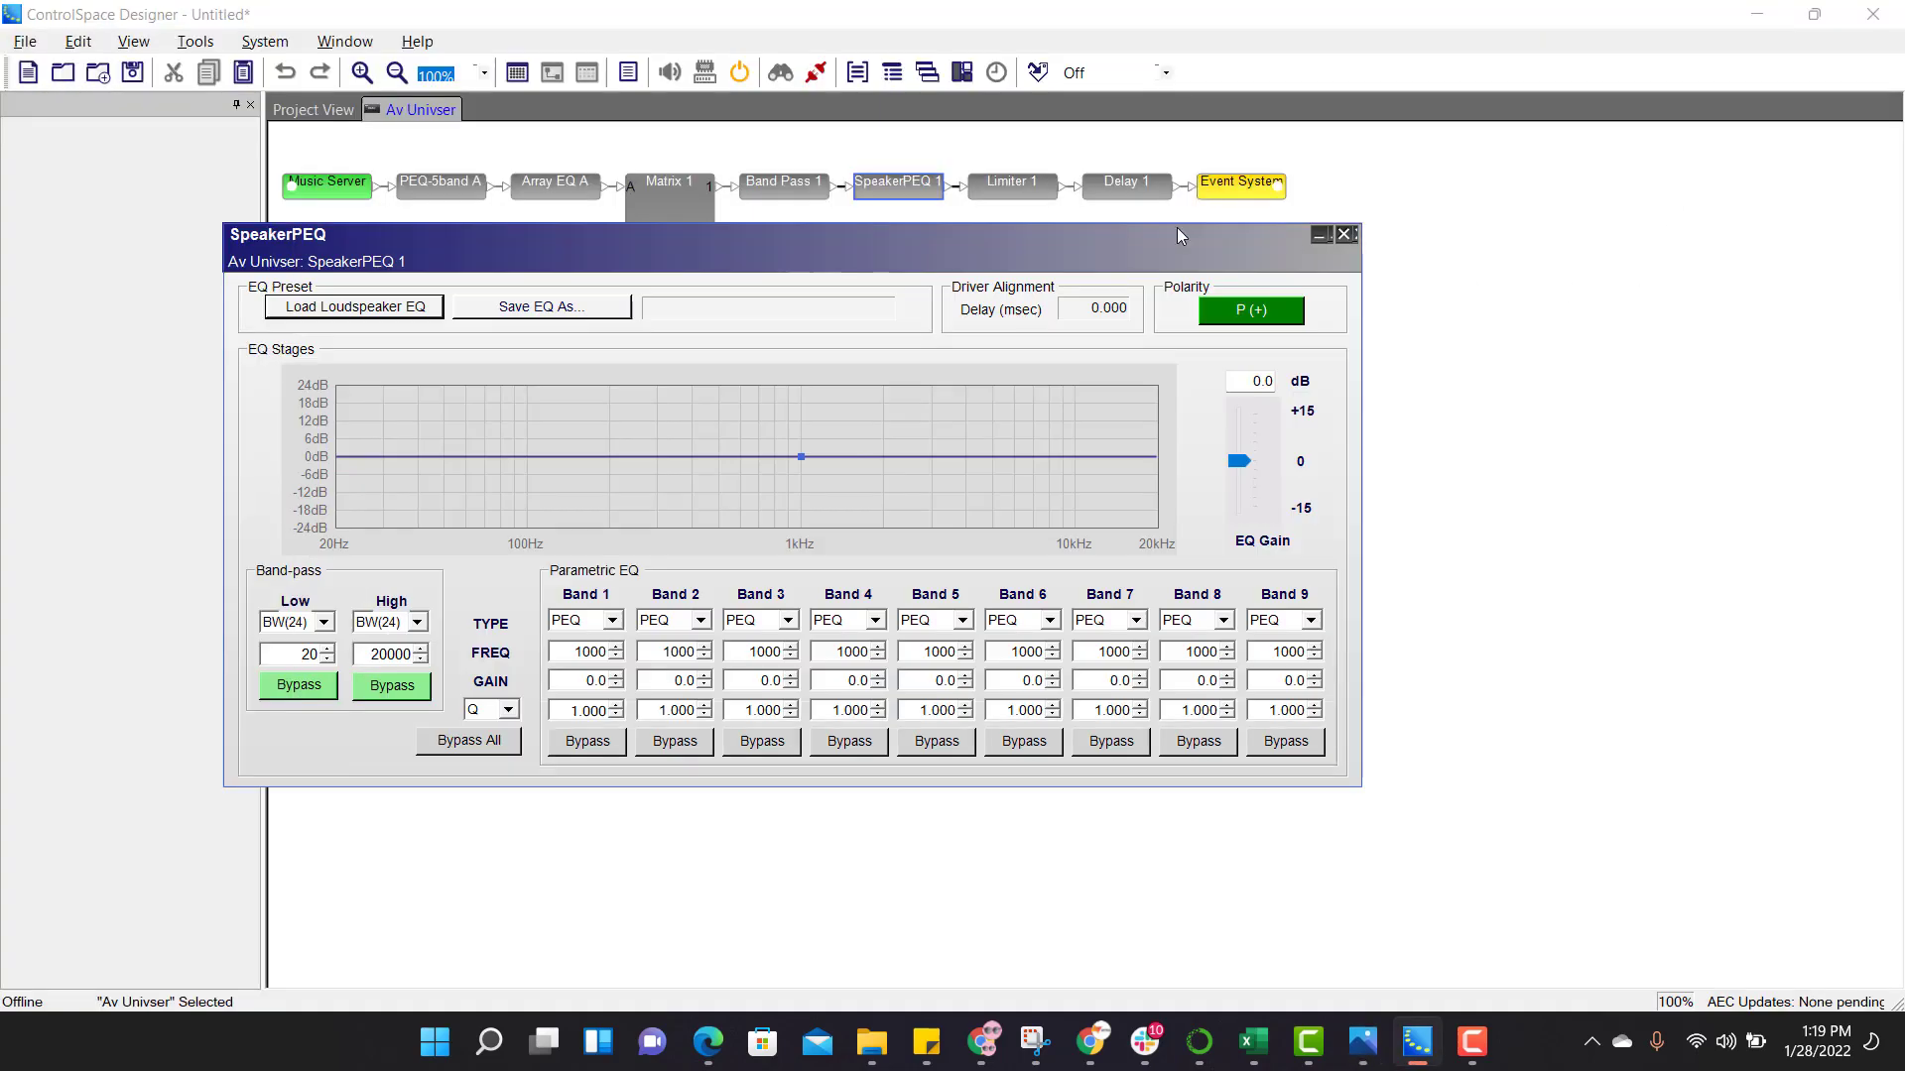
pyautogui.click(354, 308)
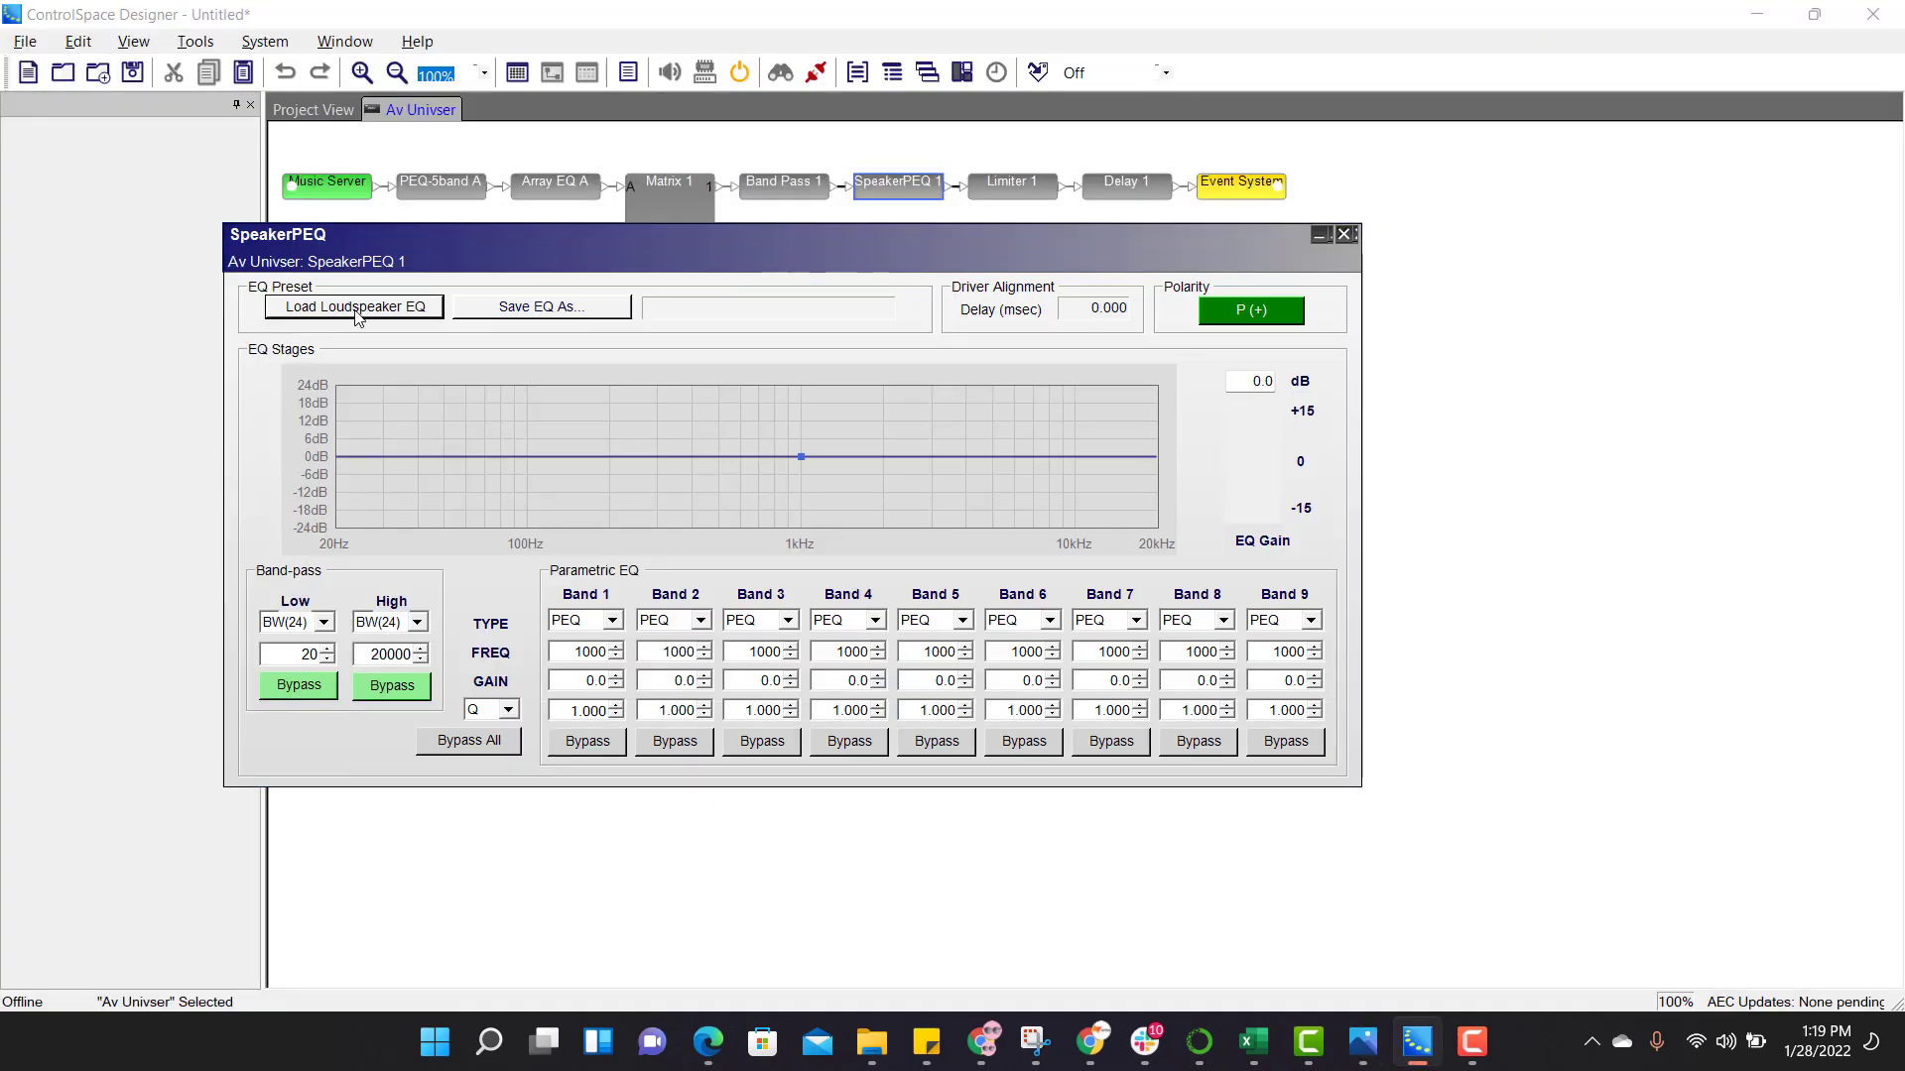
pyautogui.doubleClick(319, 458)
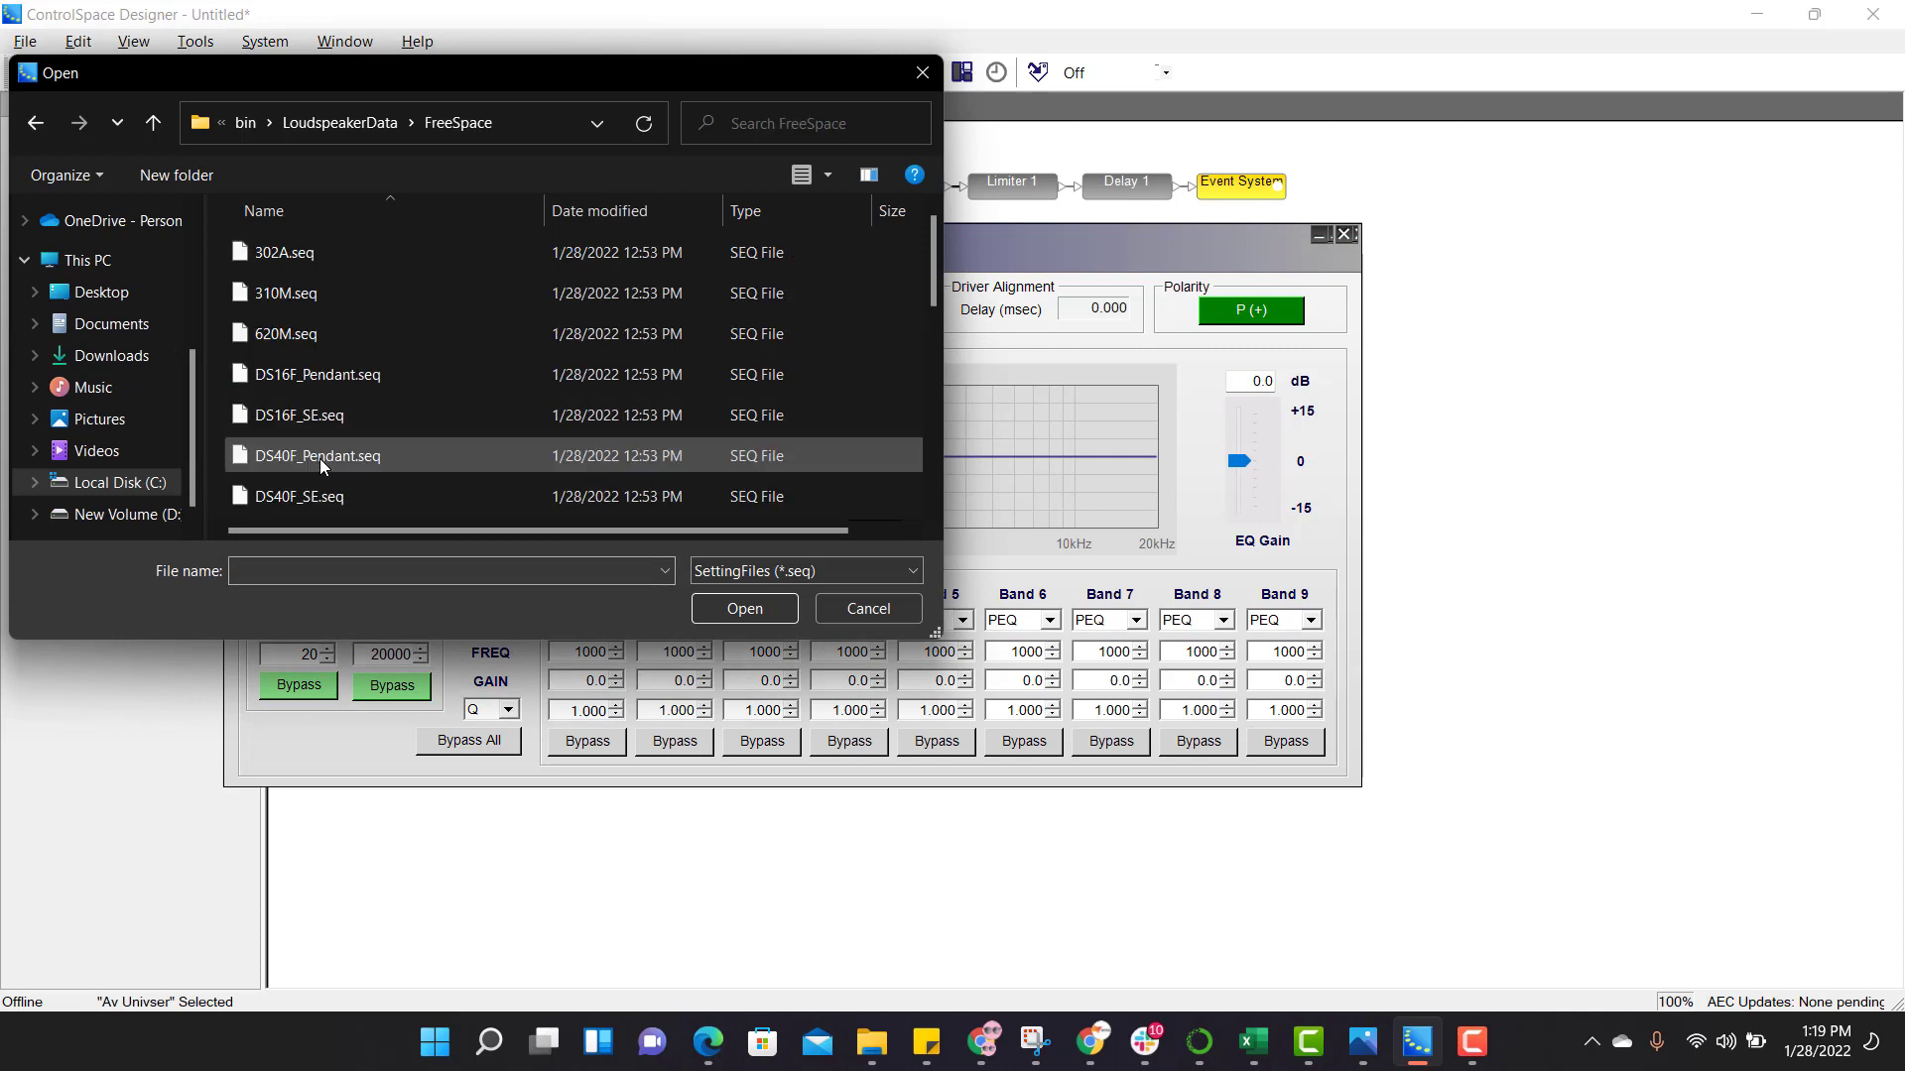
pyautogui.scroll(-3, 385, 377)
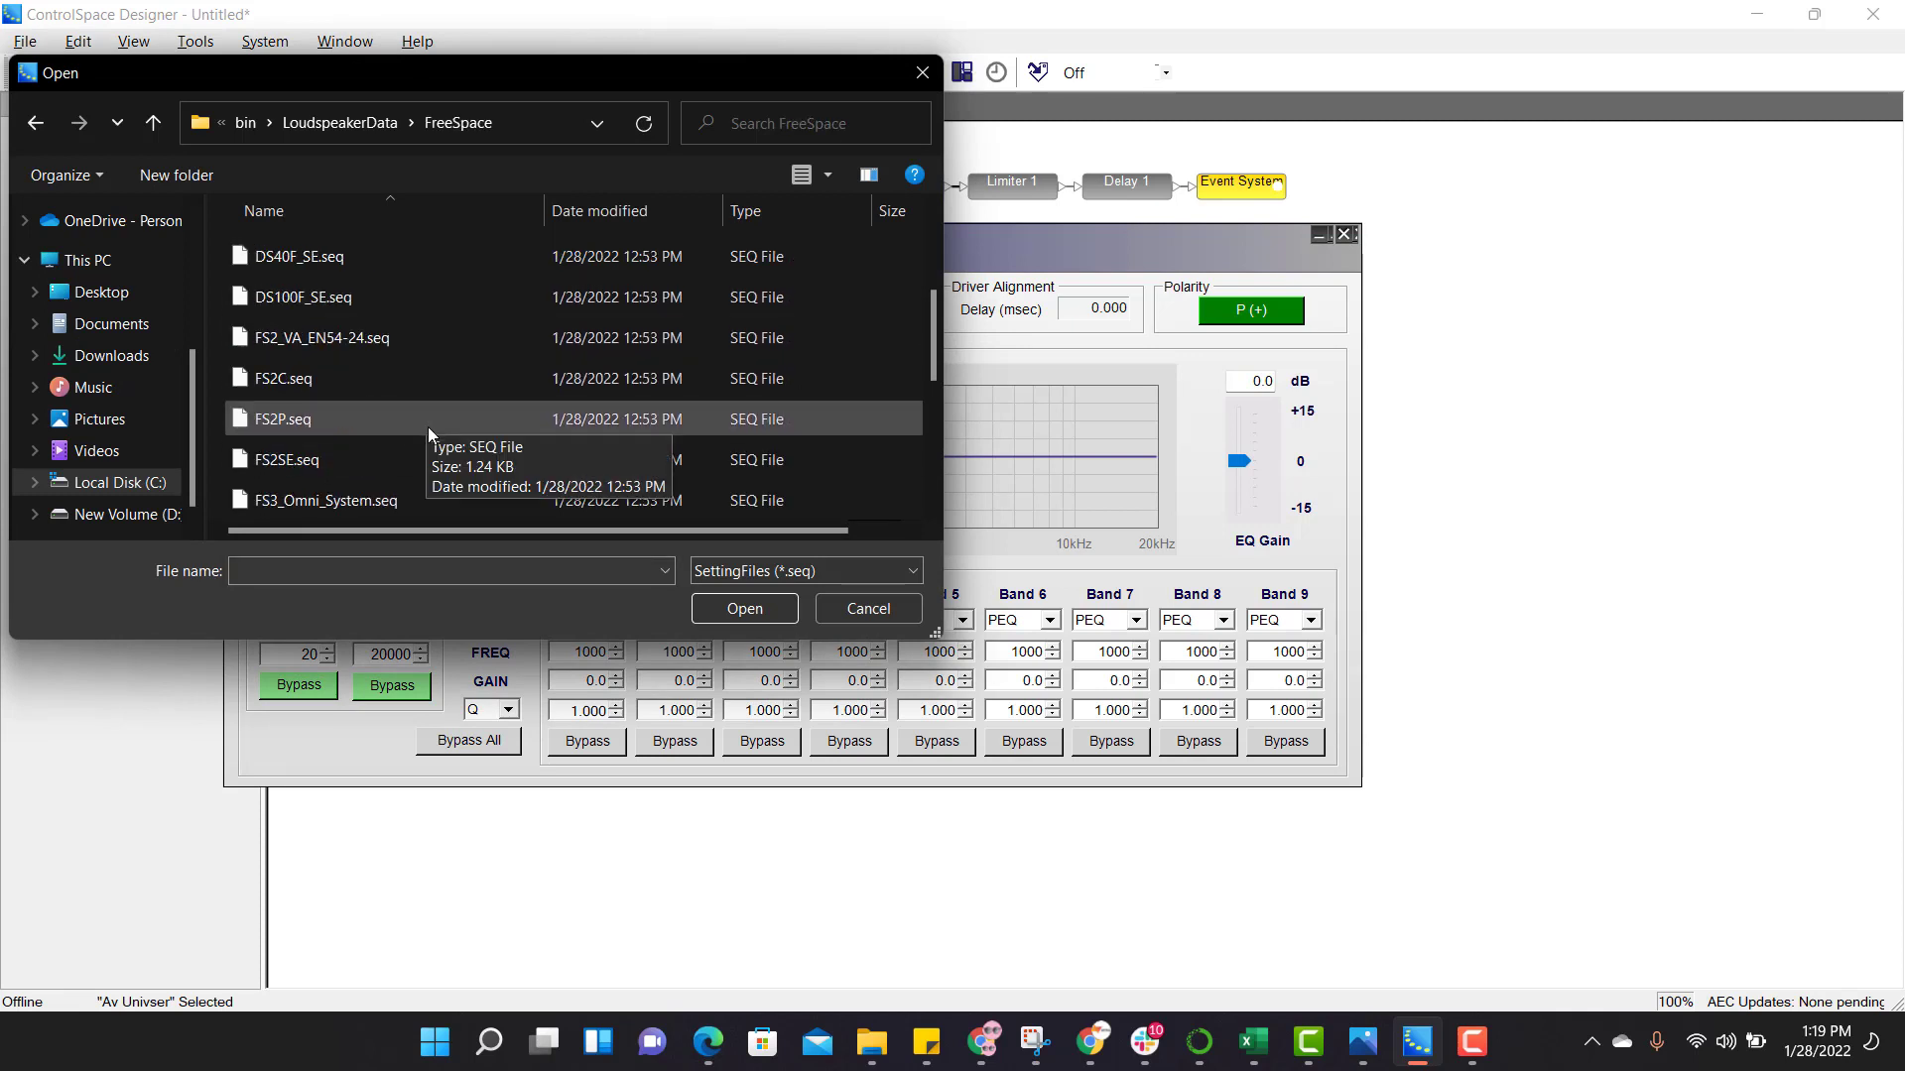
pyautogui.scroll(-1, 422, 426)
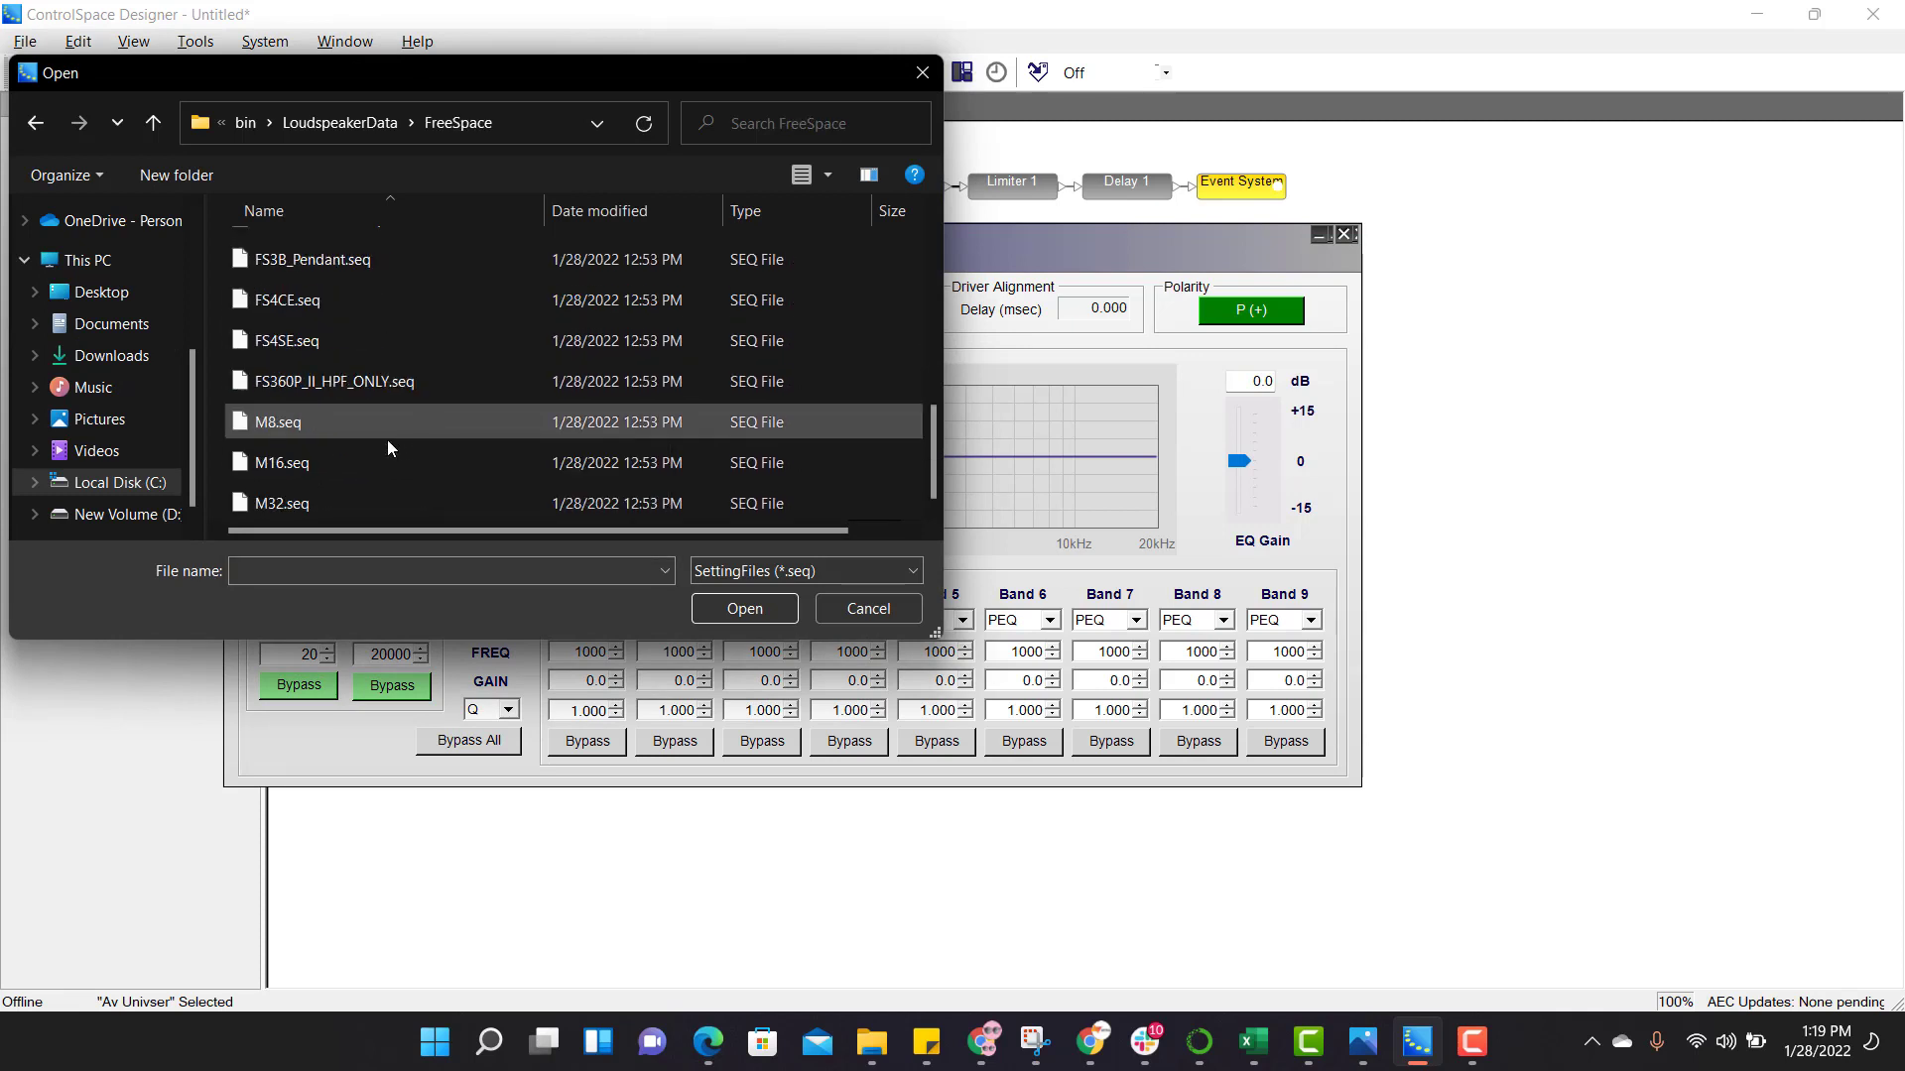
pyautogui.scroll(3, 372, 446)
pyautogui.click(339, 248)
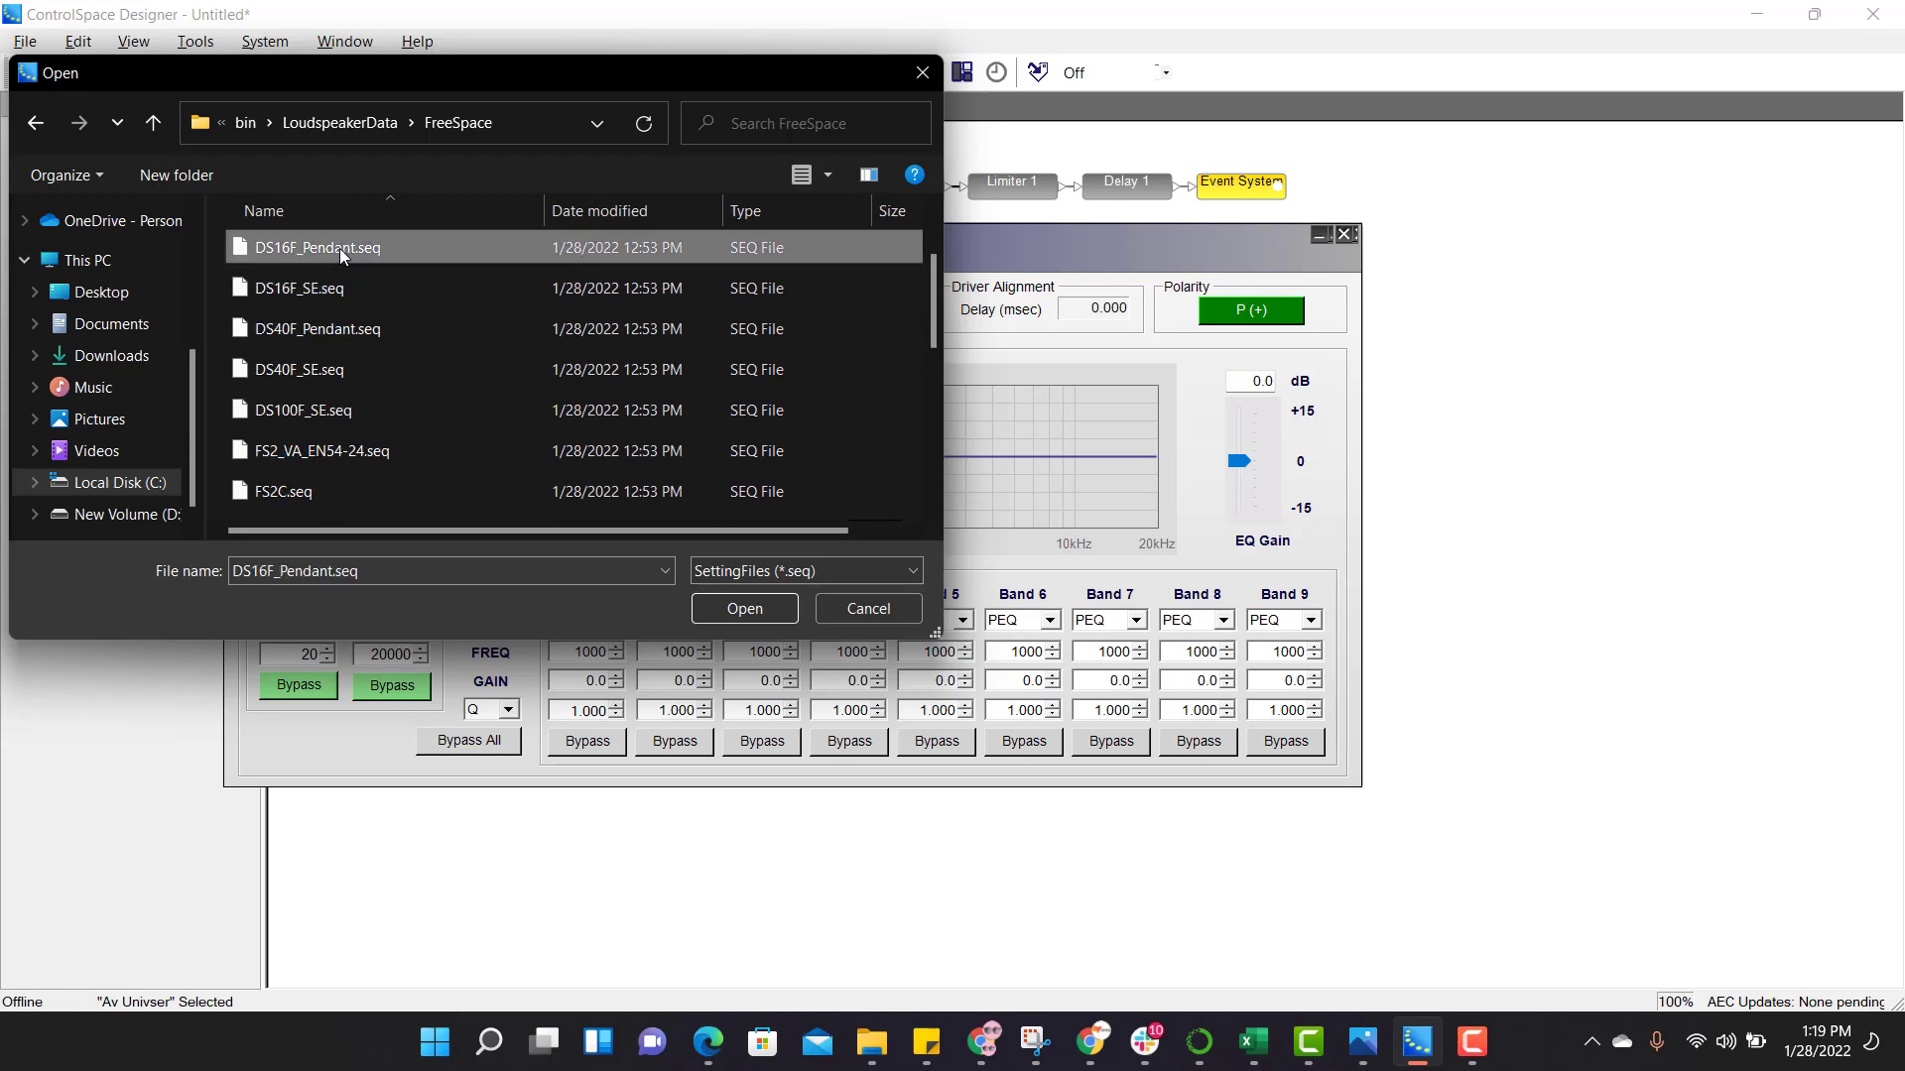
pyautogui.click(743, 609)
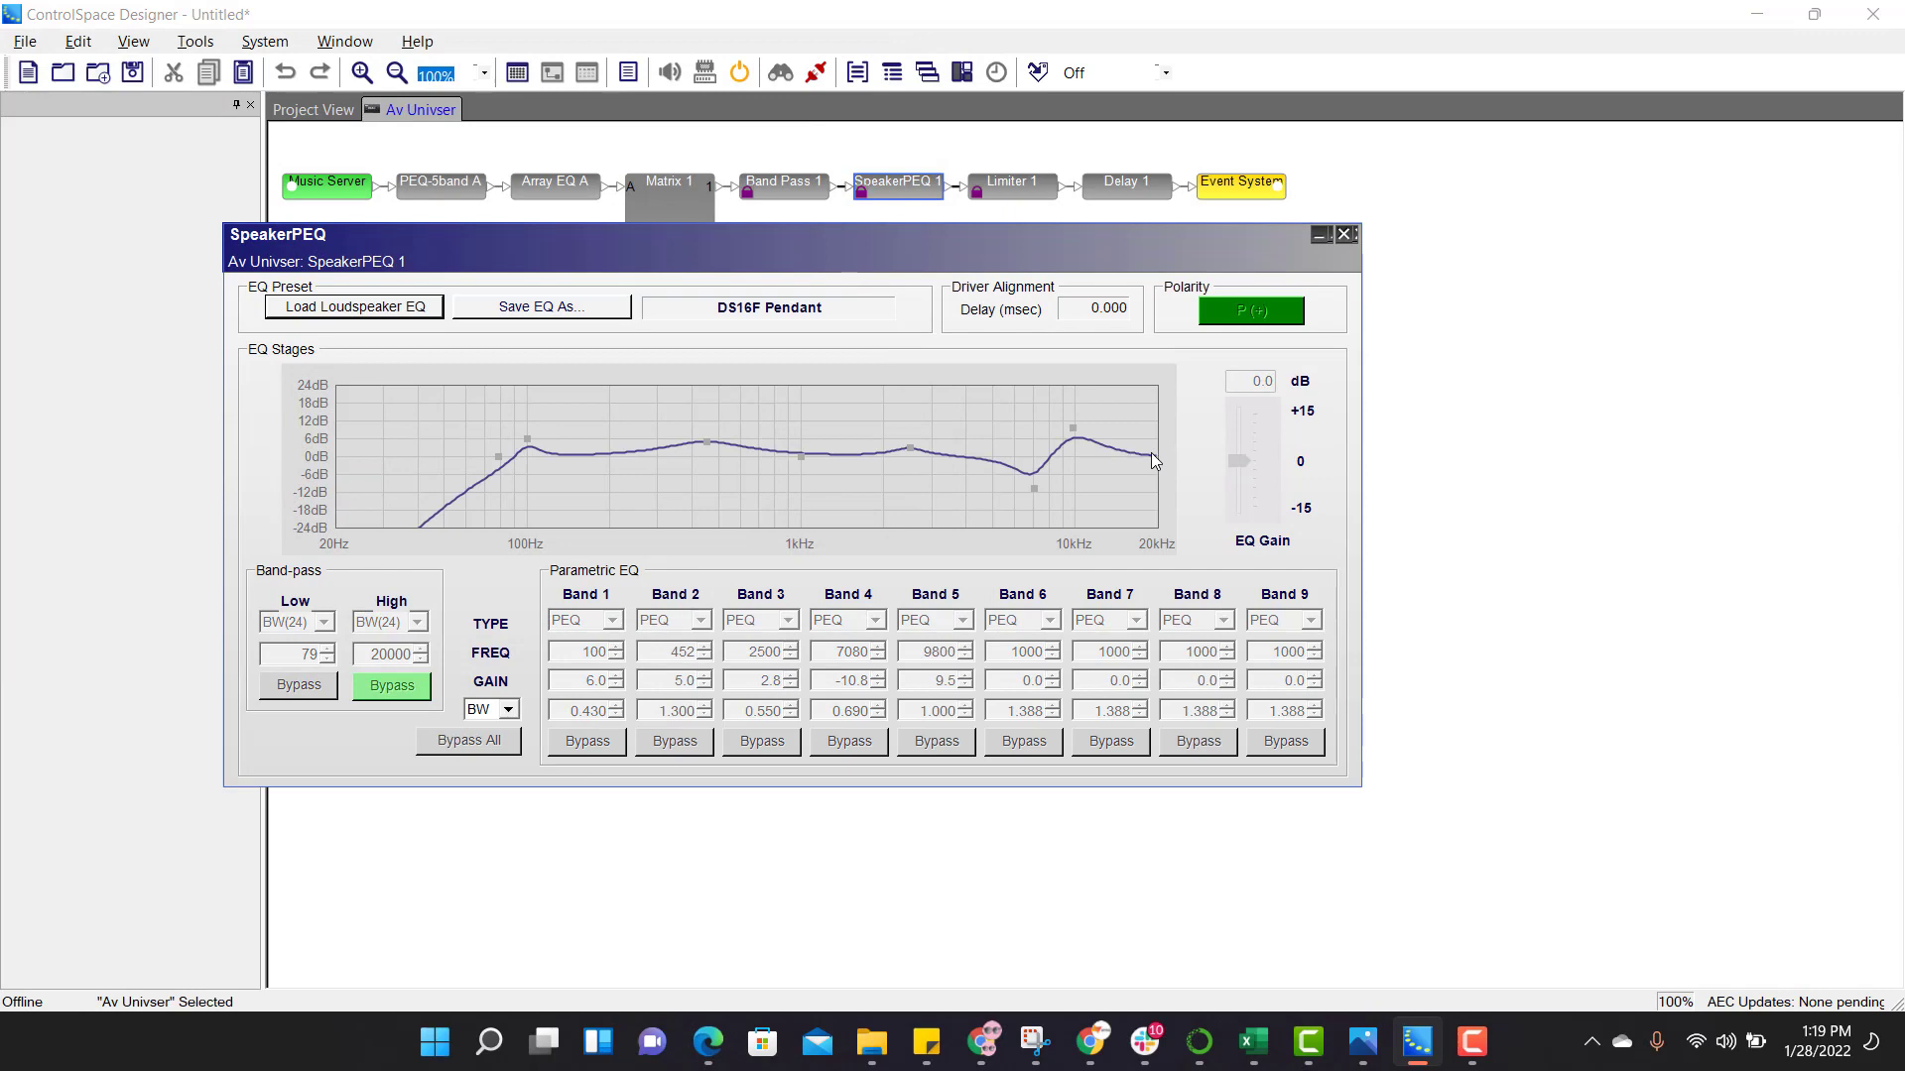
pyautogui.click(1344, 235)
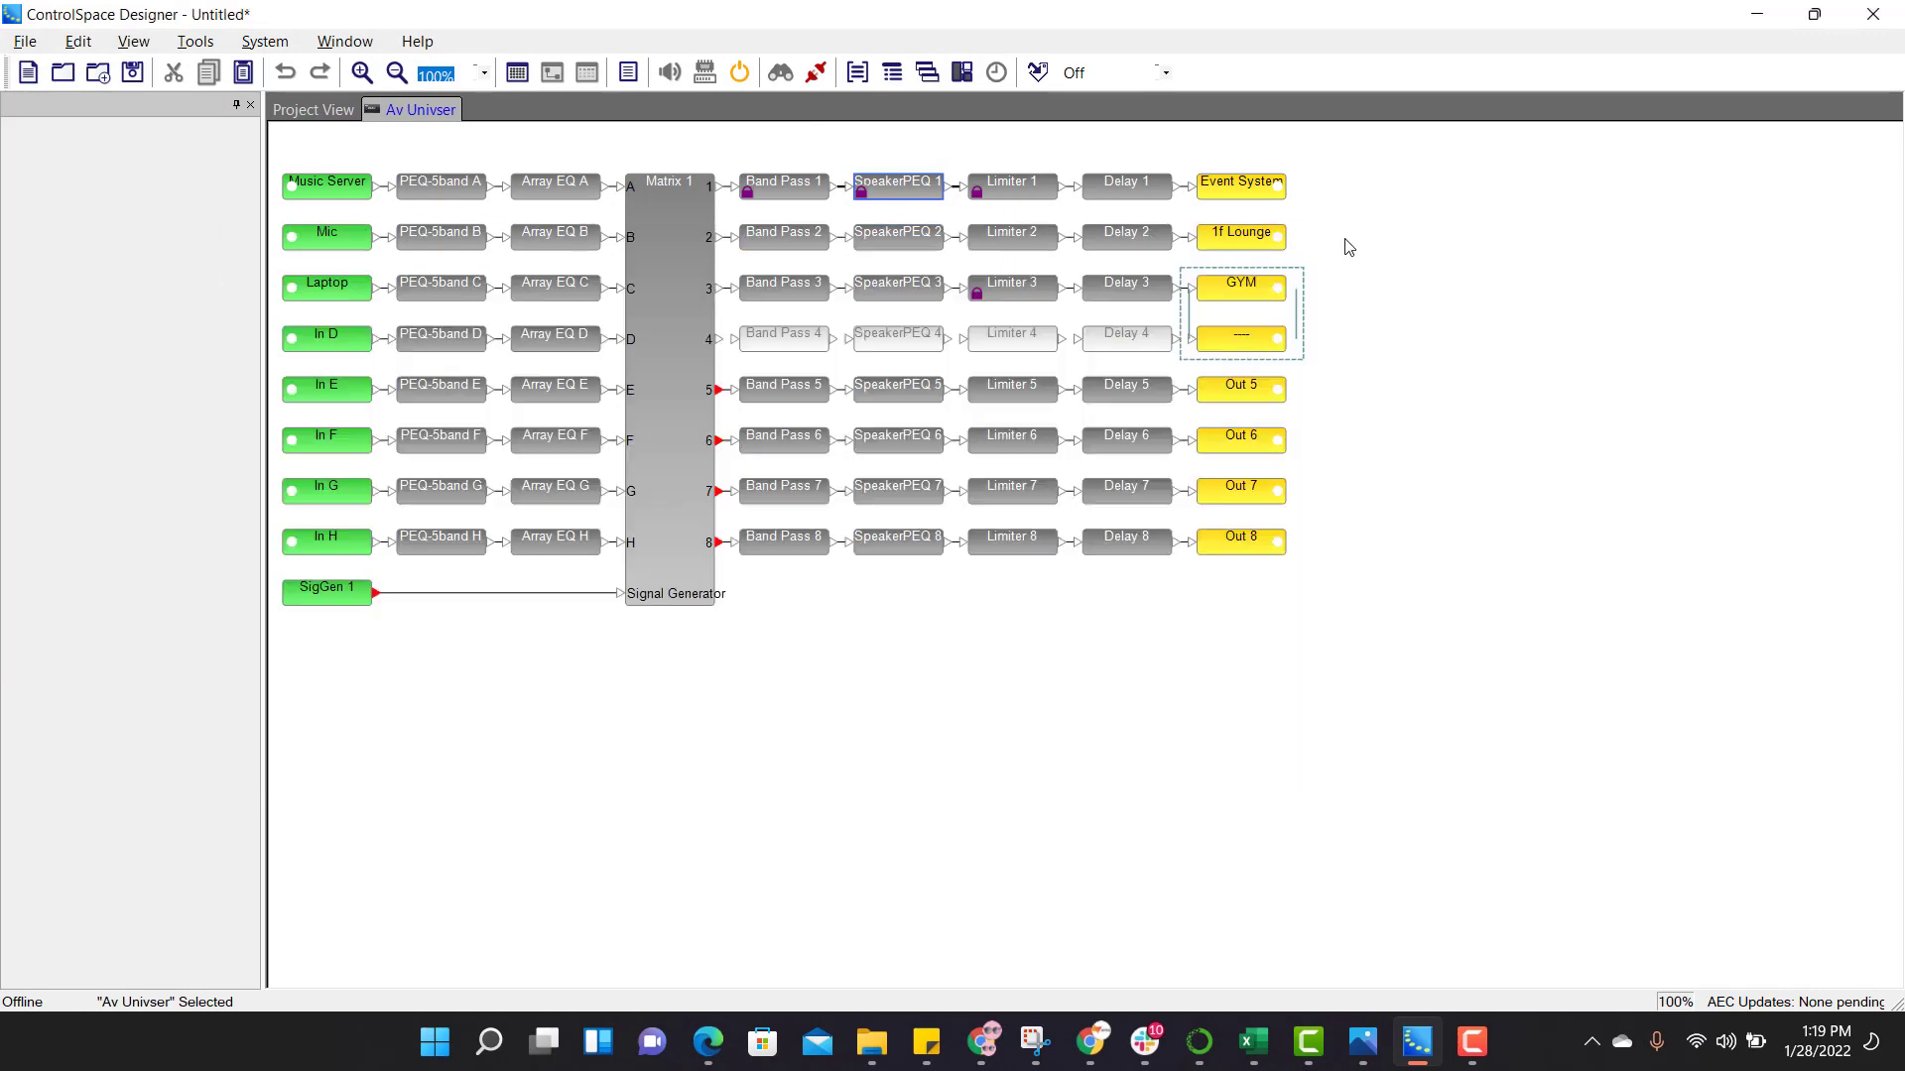
# Load the FreeSpace DS16F_Pendant.seq loudspeaker EQ into SpeakerPEQ 2 and close its window.
pyautogui.doubleClick(905, 240)
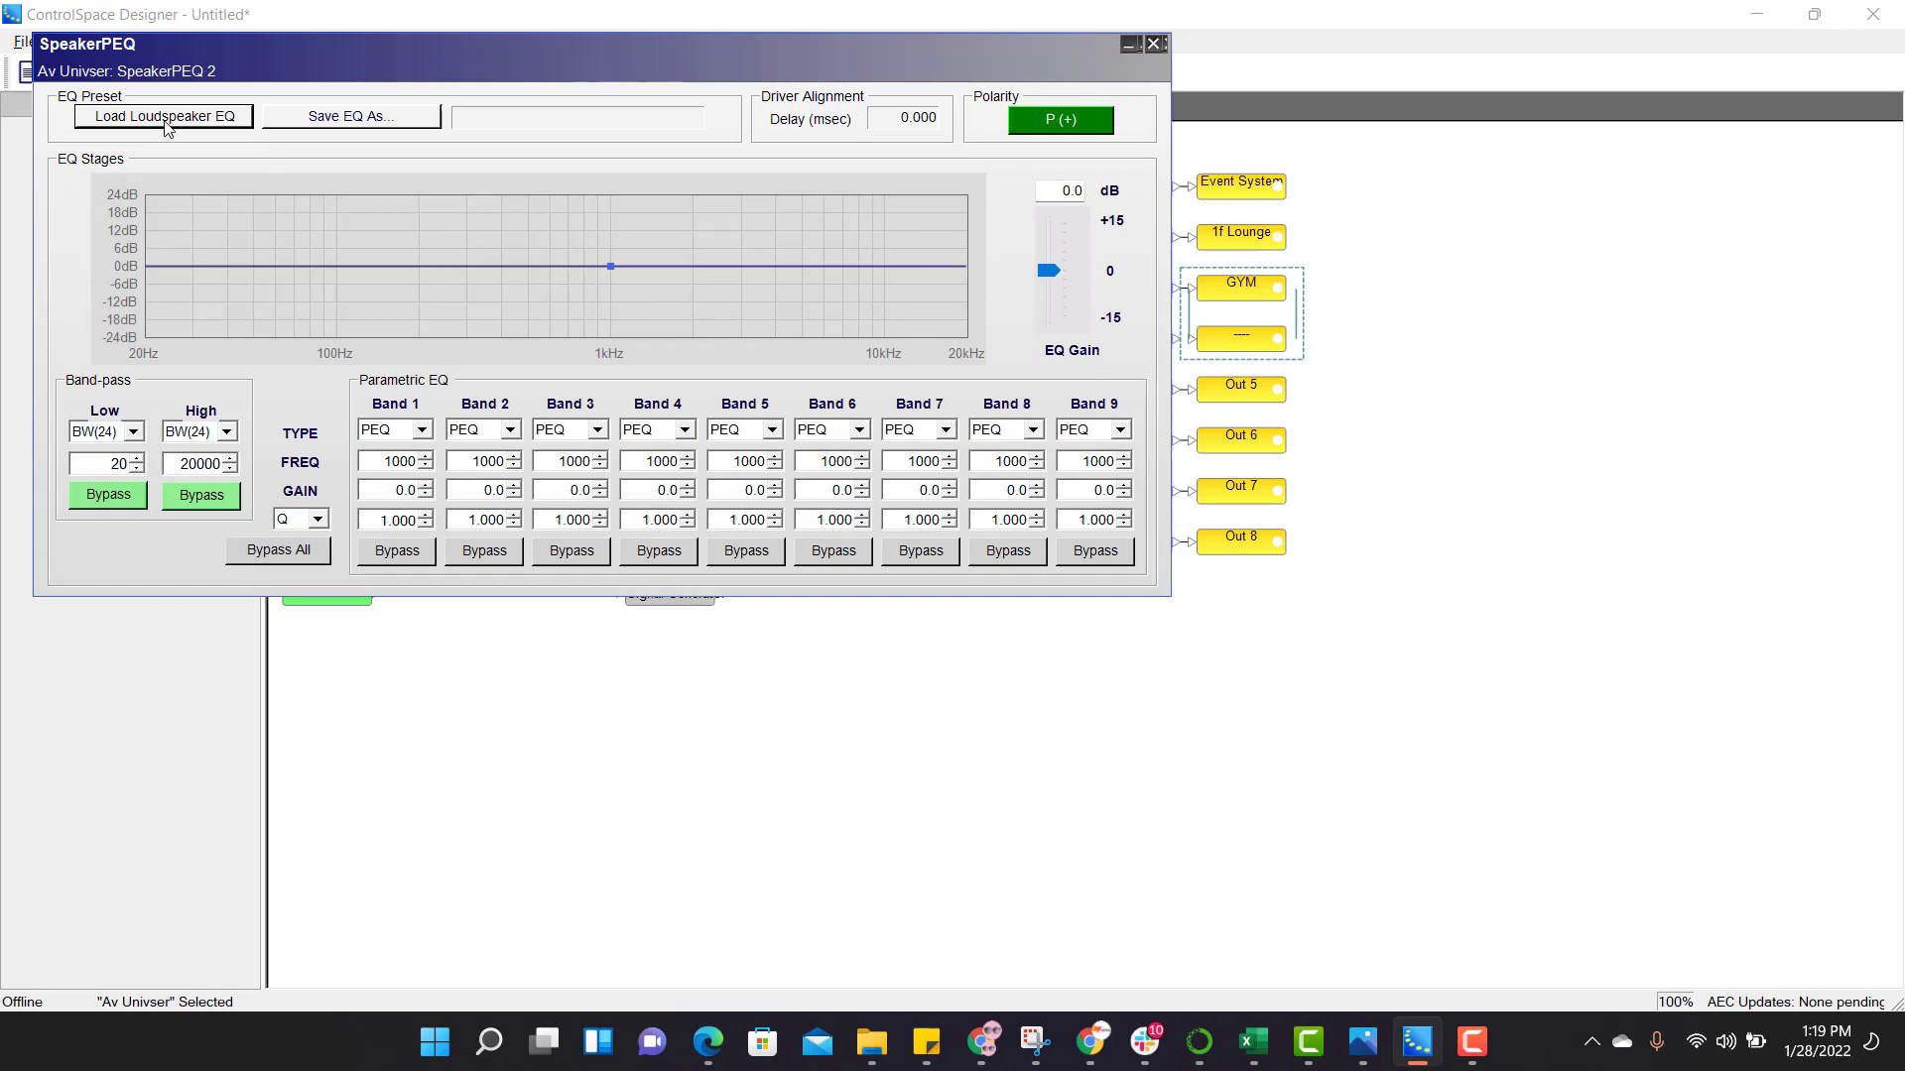
pyautogui.click(164, 118)
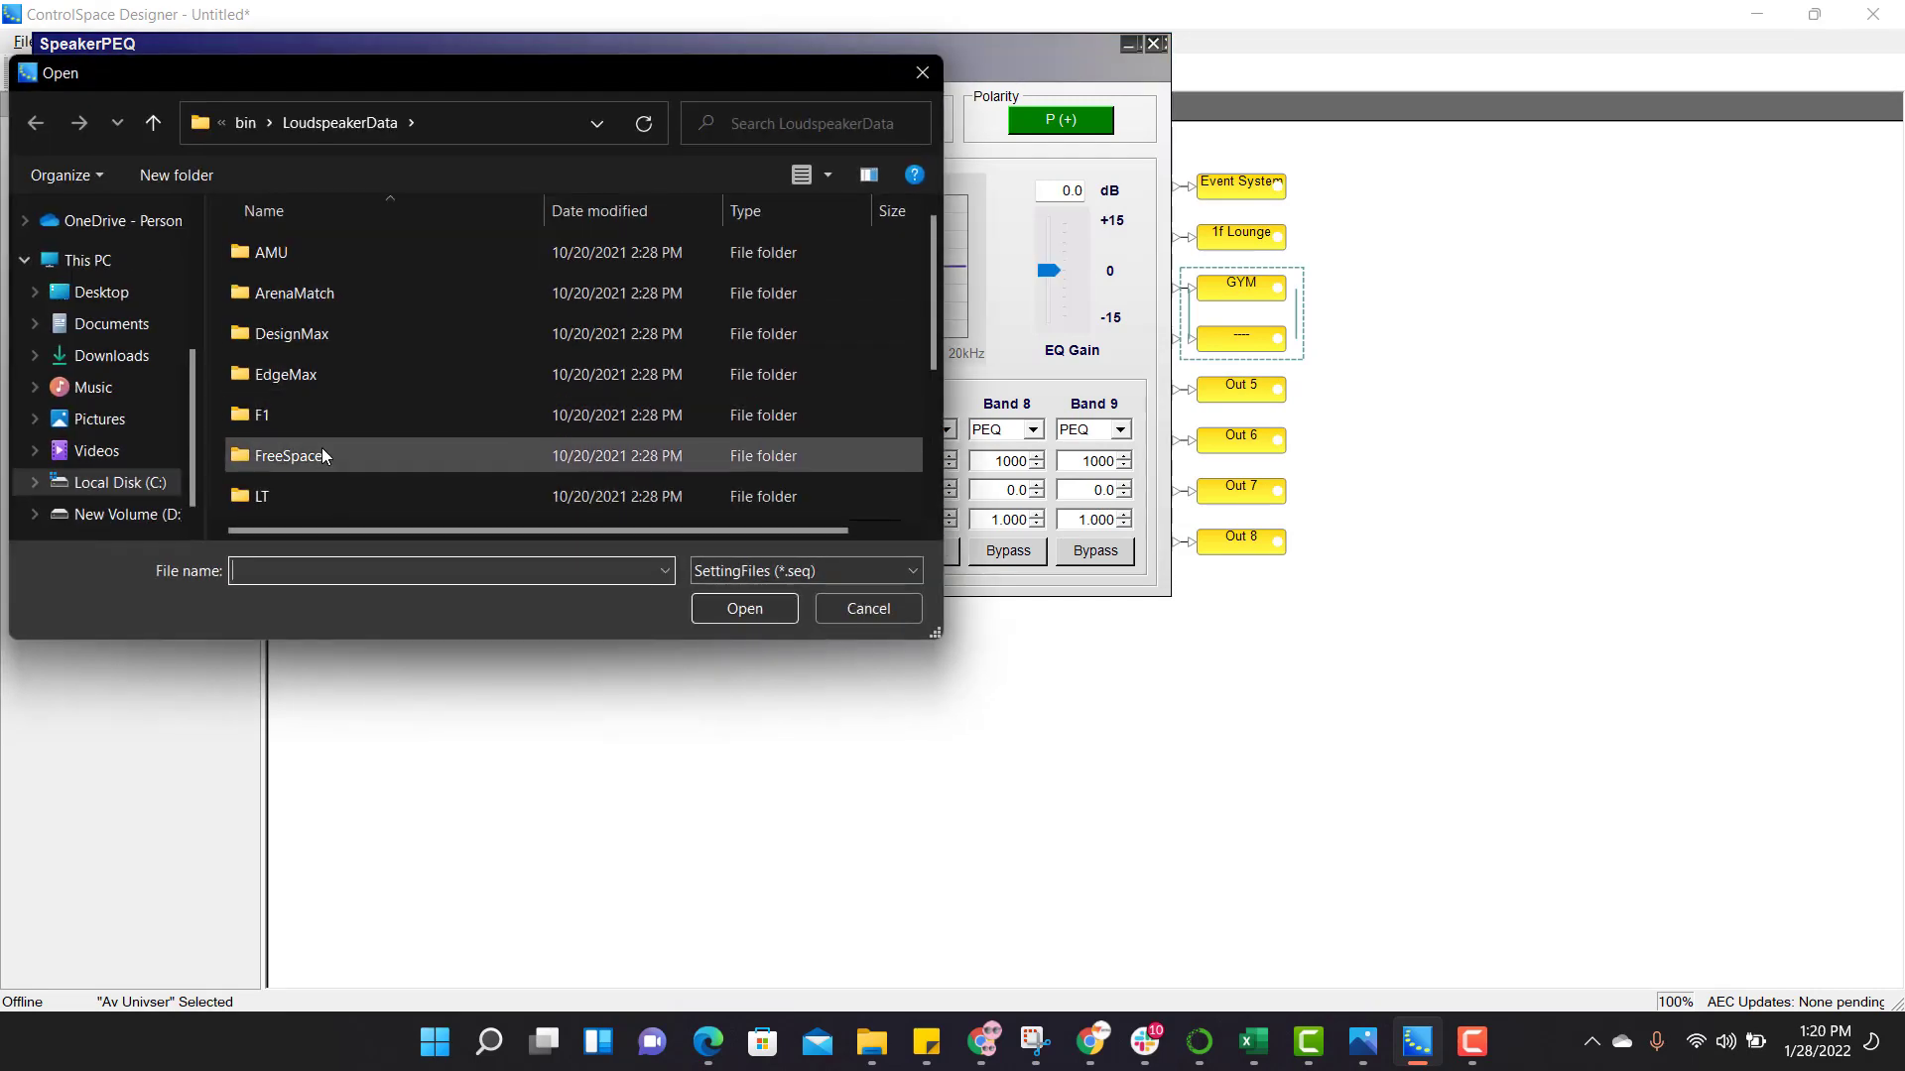
pyautogui.doubleClick(321, 448)
pyautogui.click(349, 384)
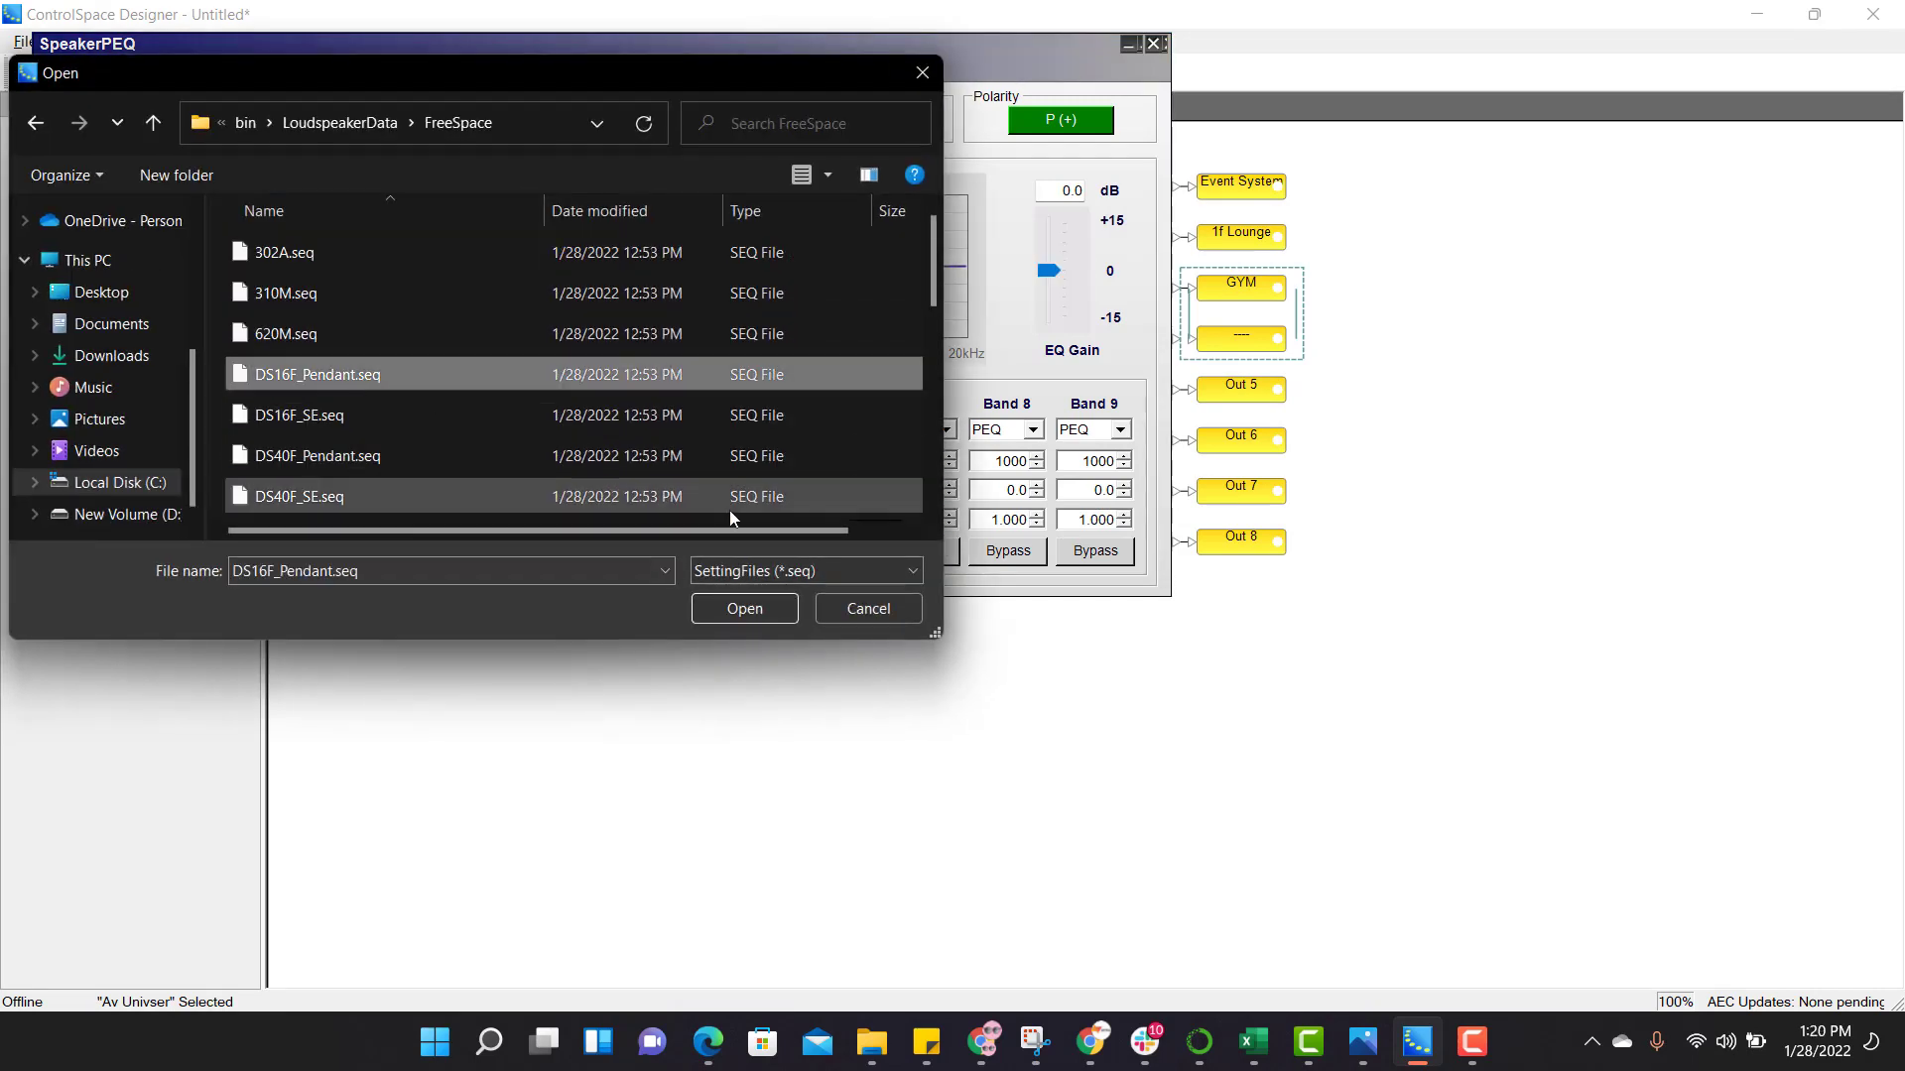
pyautogui.click(742, 615)
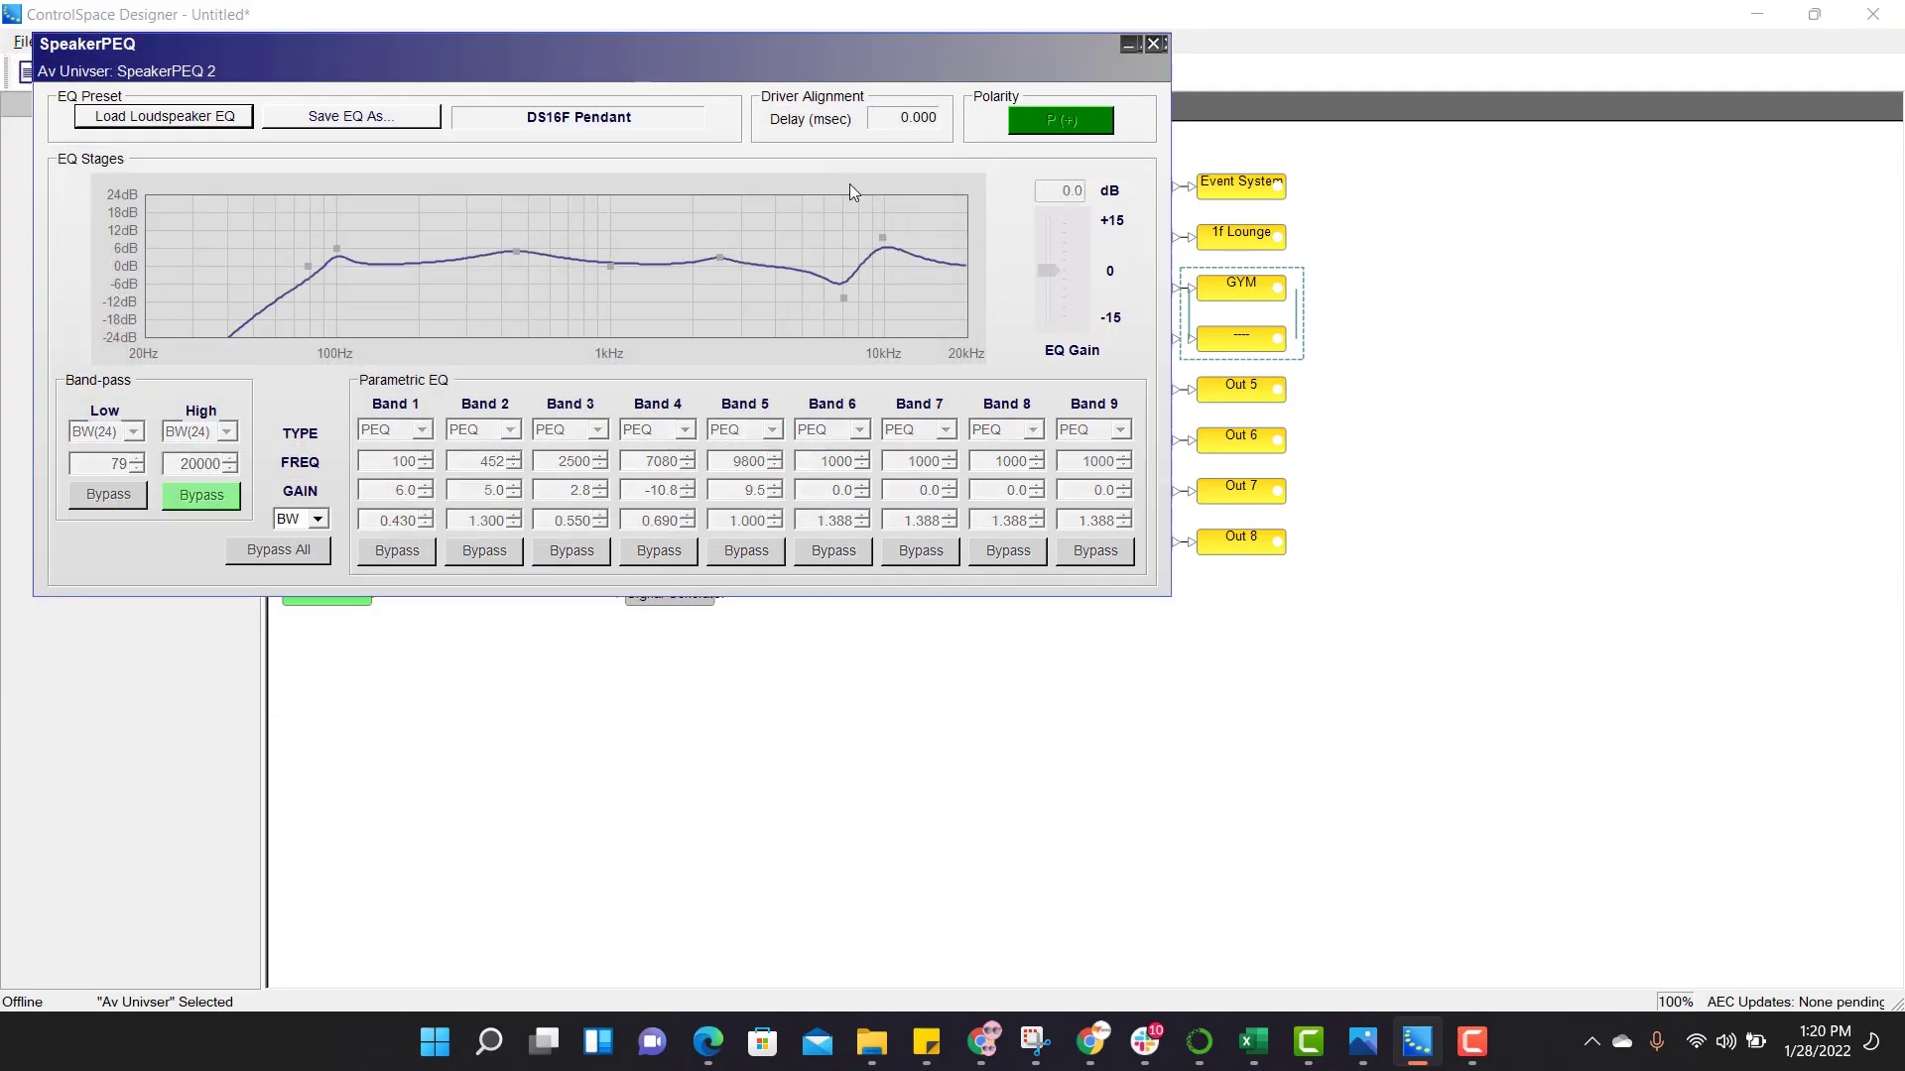
pyautogui.click(1153, 45)
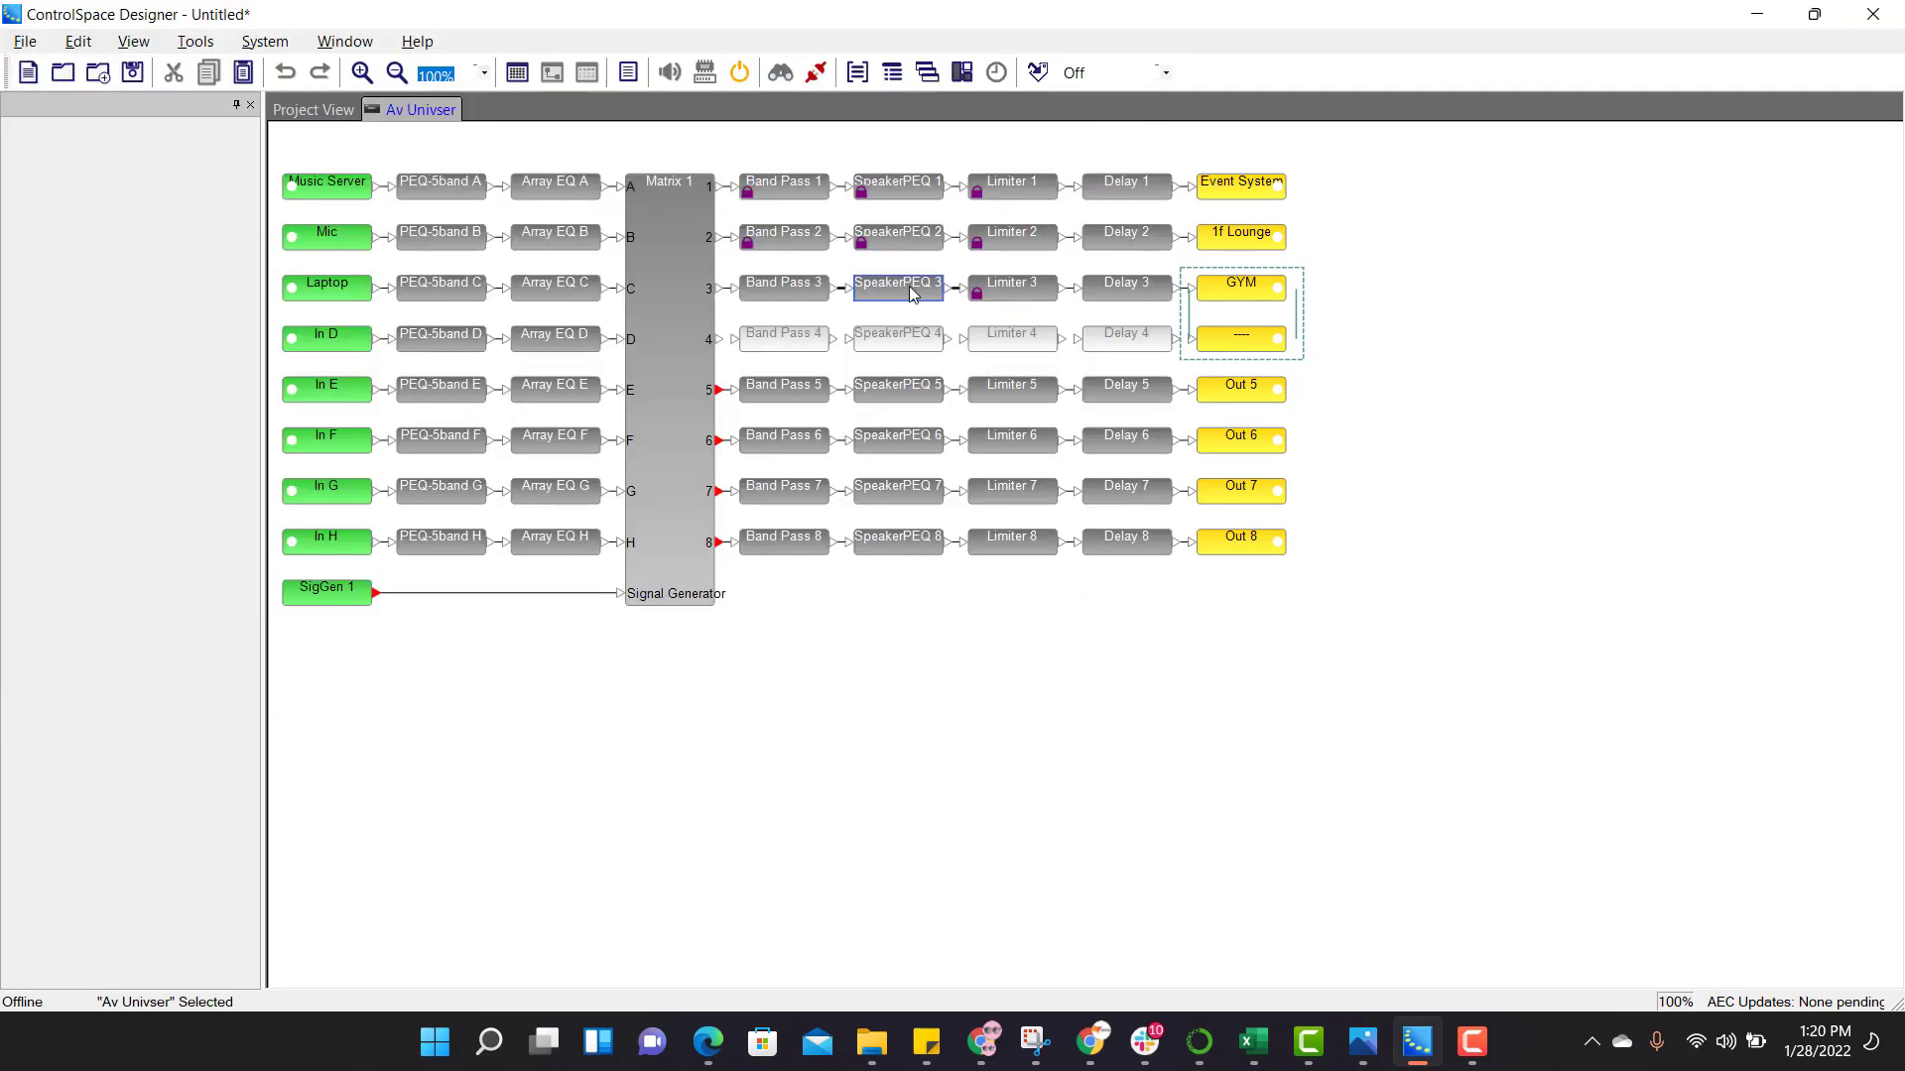
# Load the FreeSpace DS100F_SE.seq loudspeaker EQ into SpeakerPEQ 3 for the GYM output and close it.
pyautogui.doubleClick(909, 286)
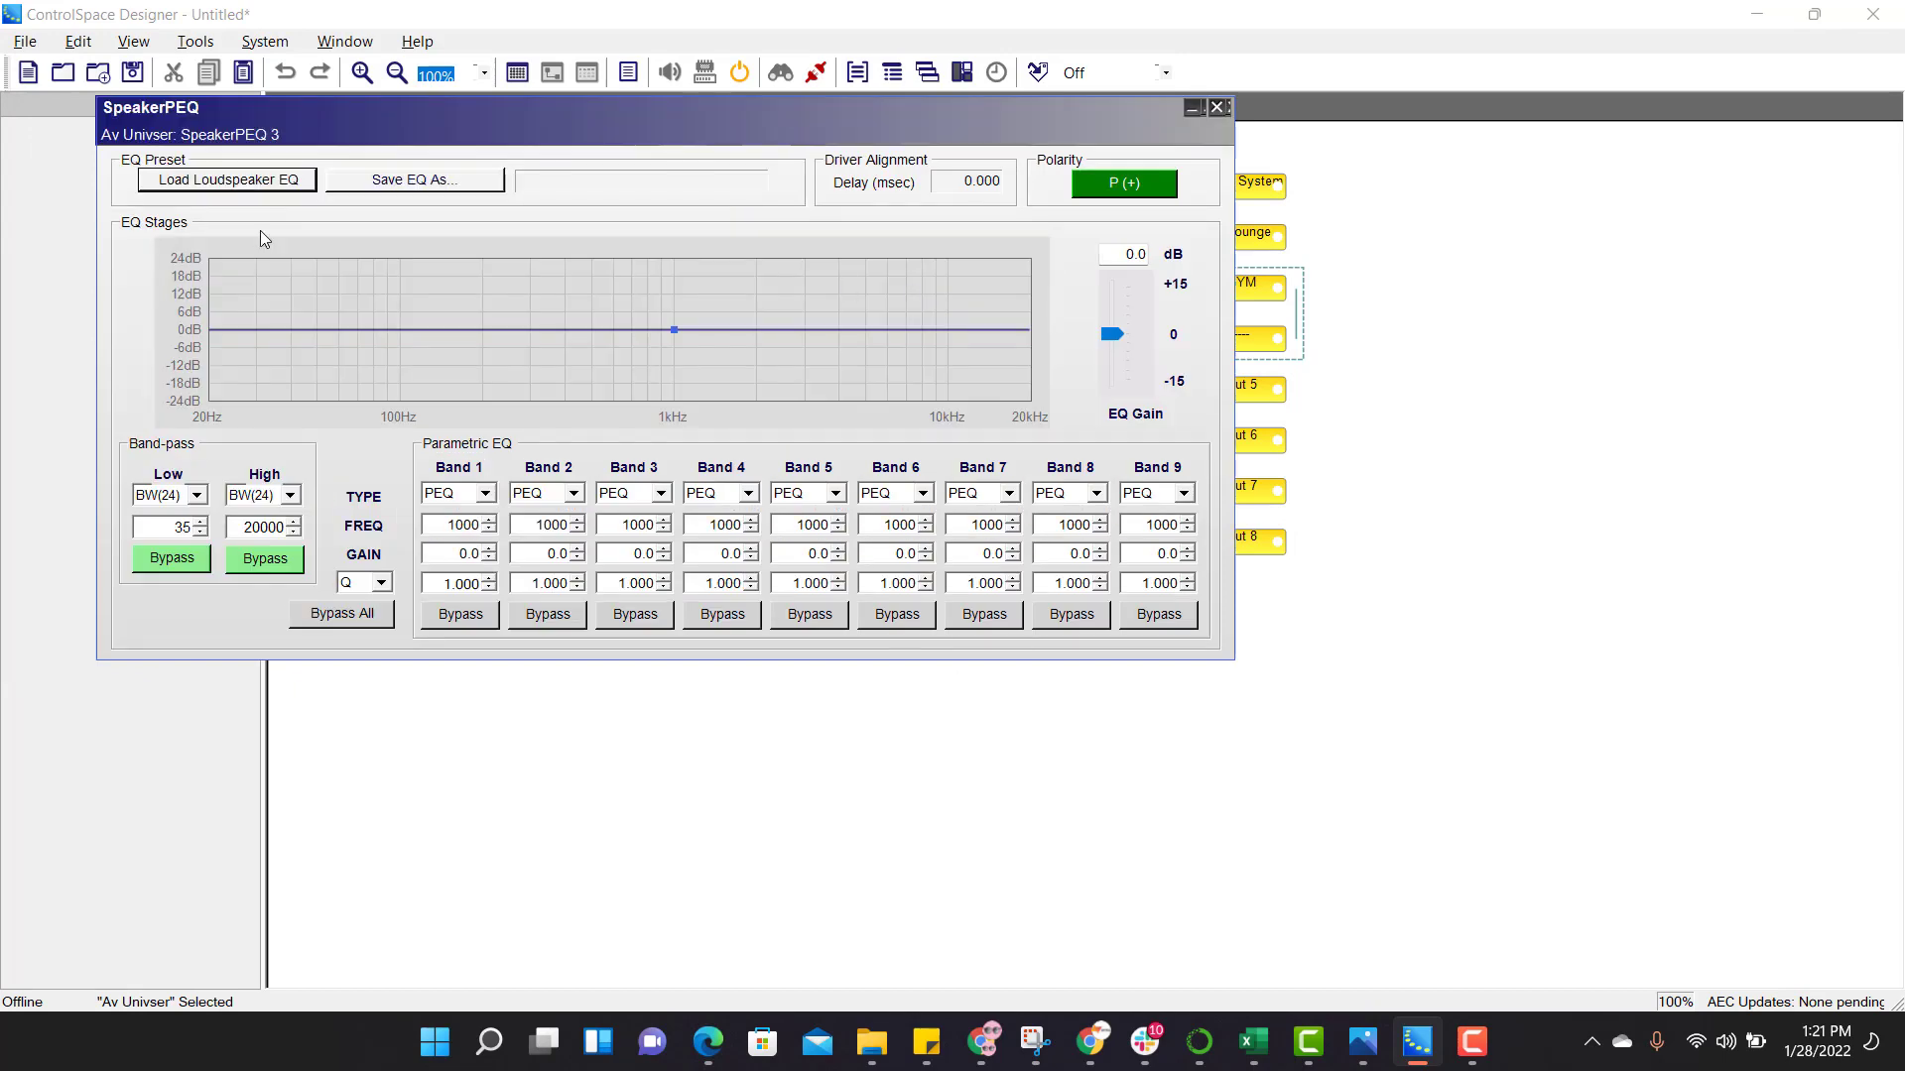
pyautogui.click(238, 183)
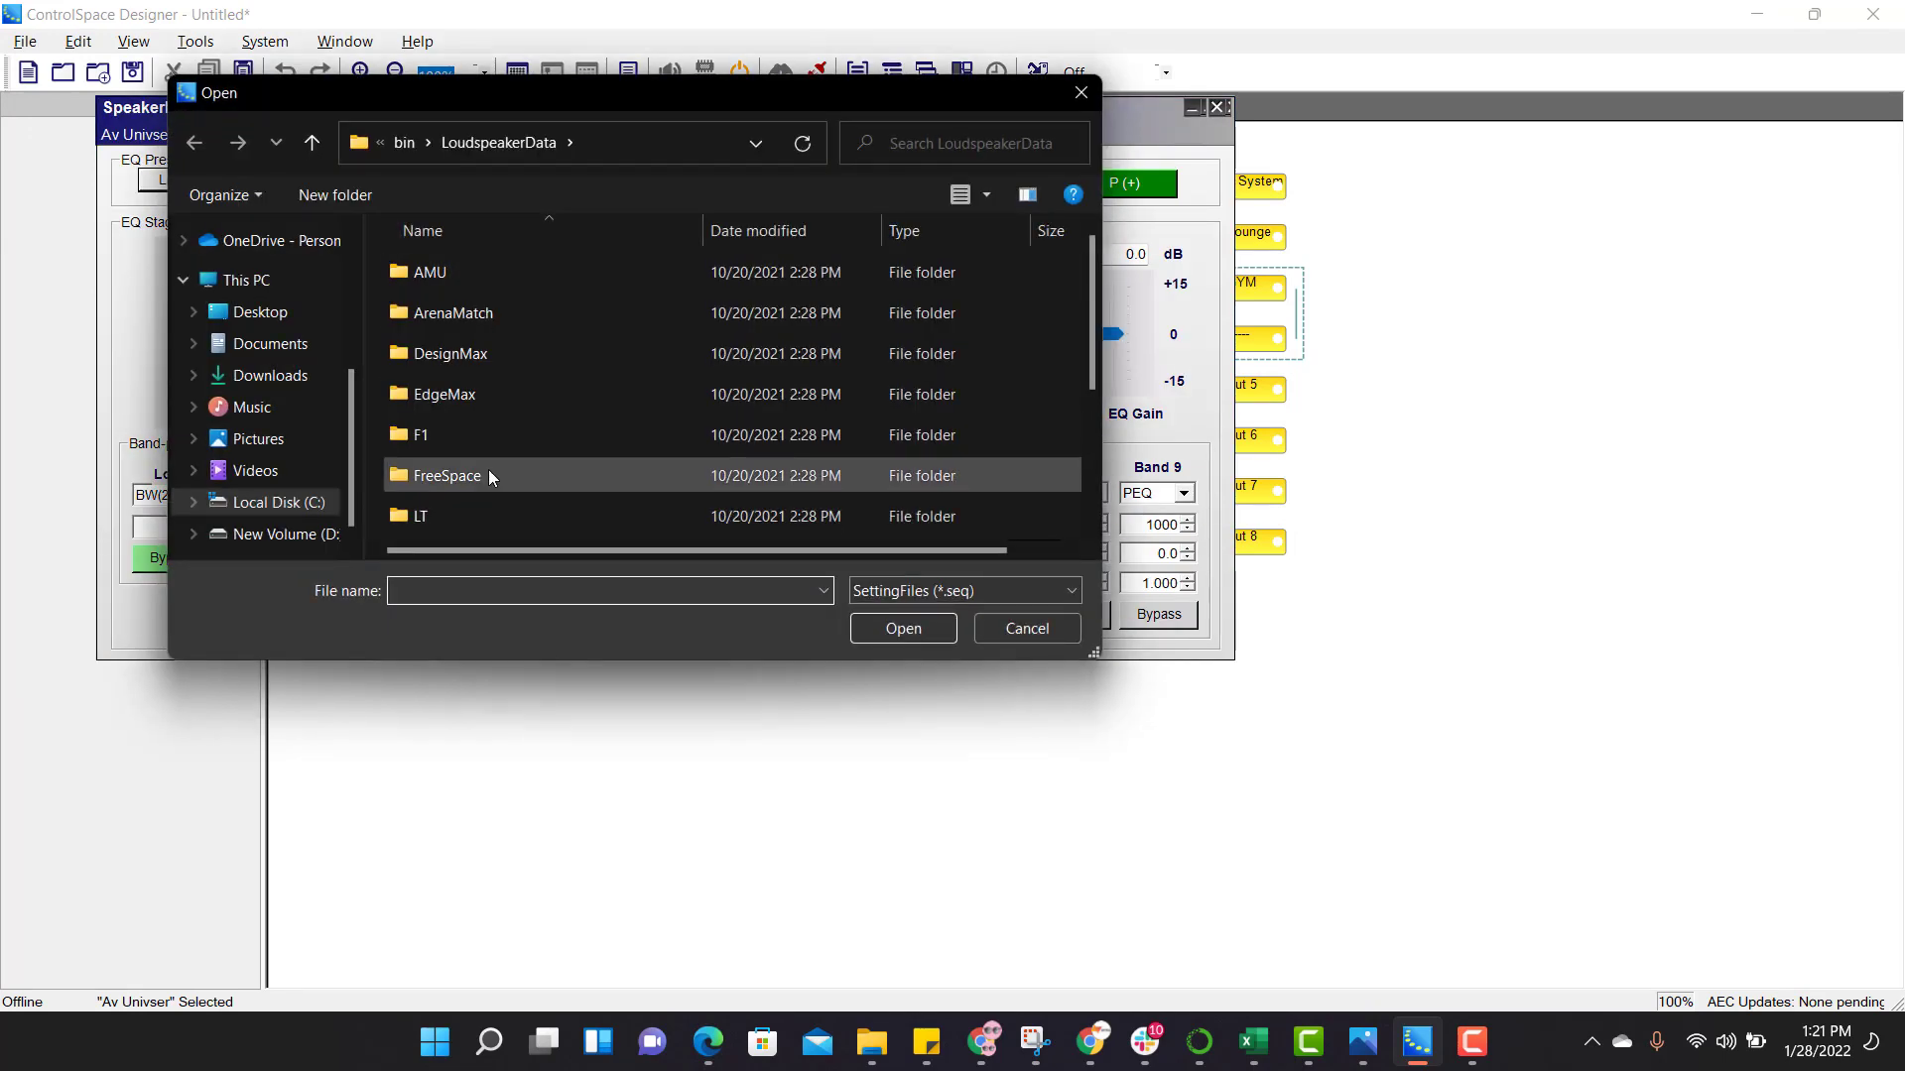
pyautogui.click(488, 476)
pyautogui.scroll(-1, 516, 397)
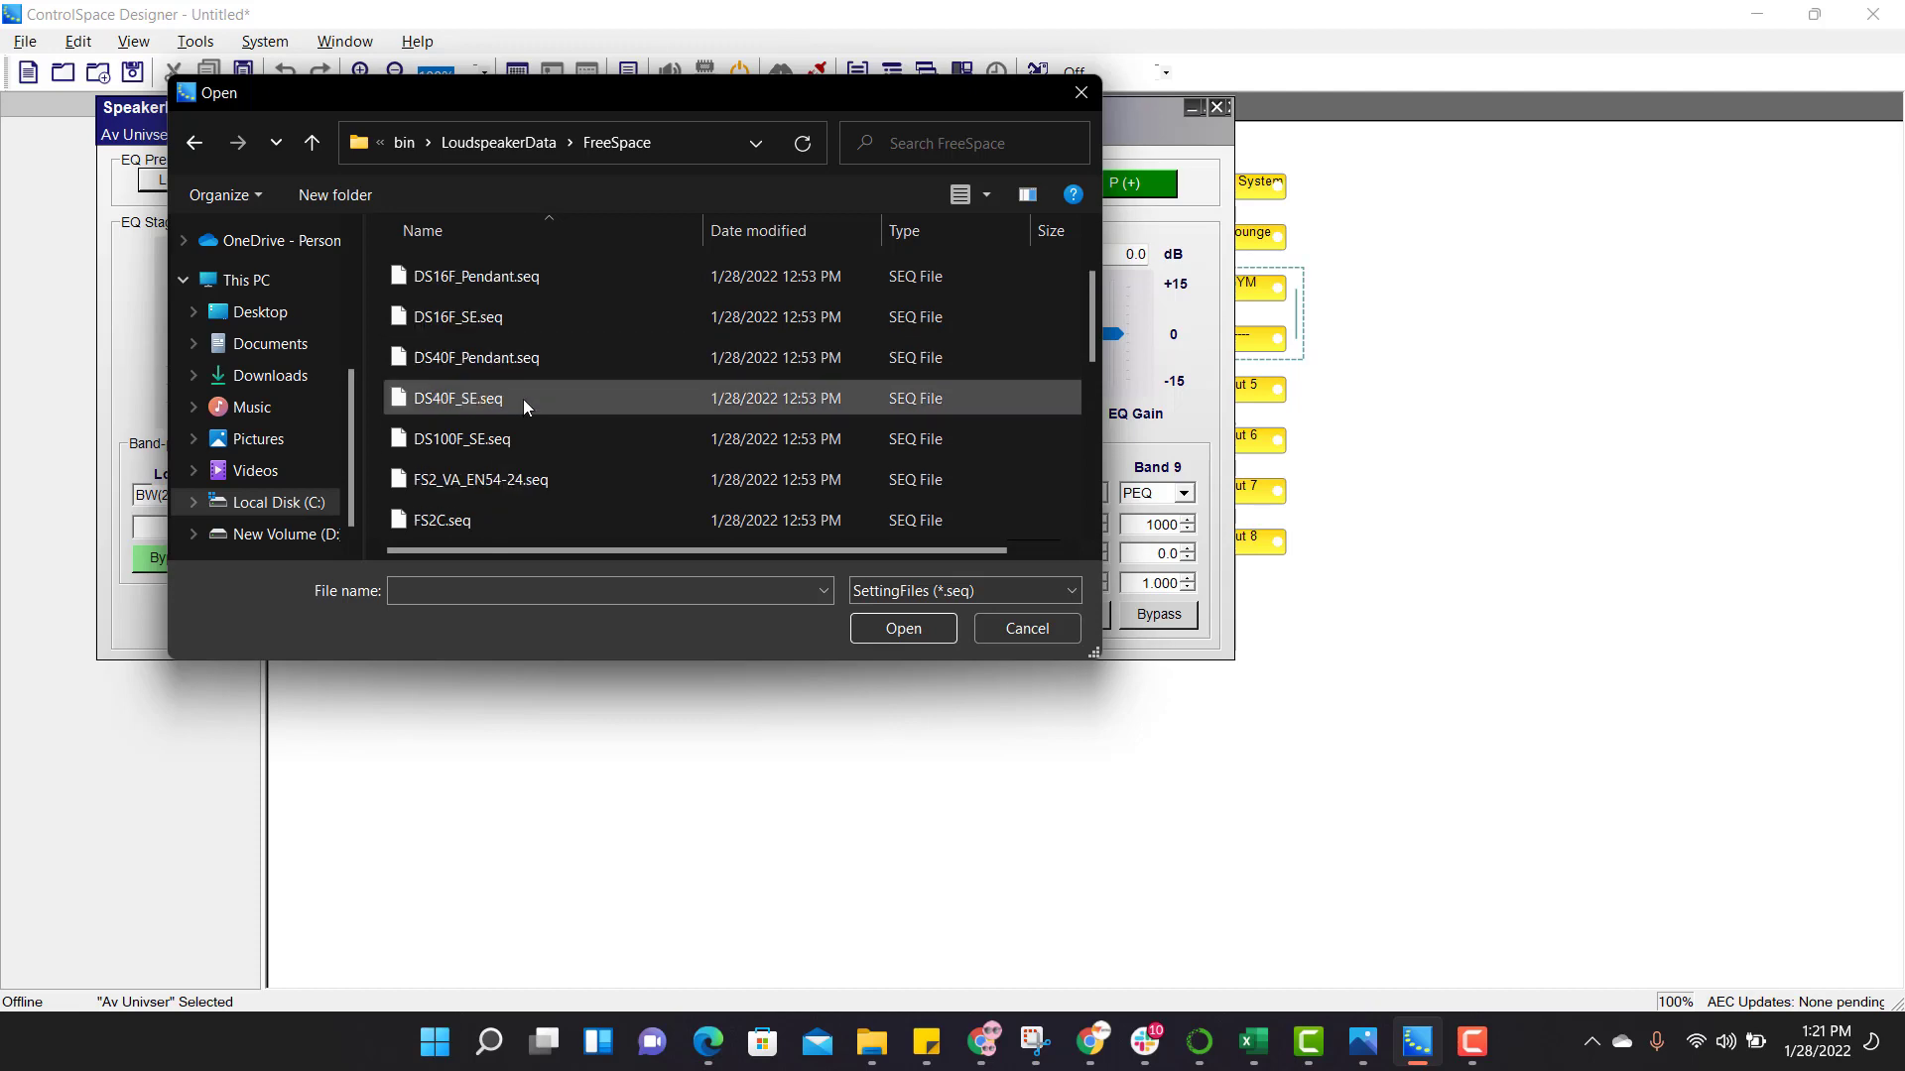
pyautogui.click(492, 441)
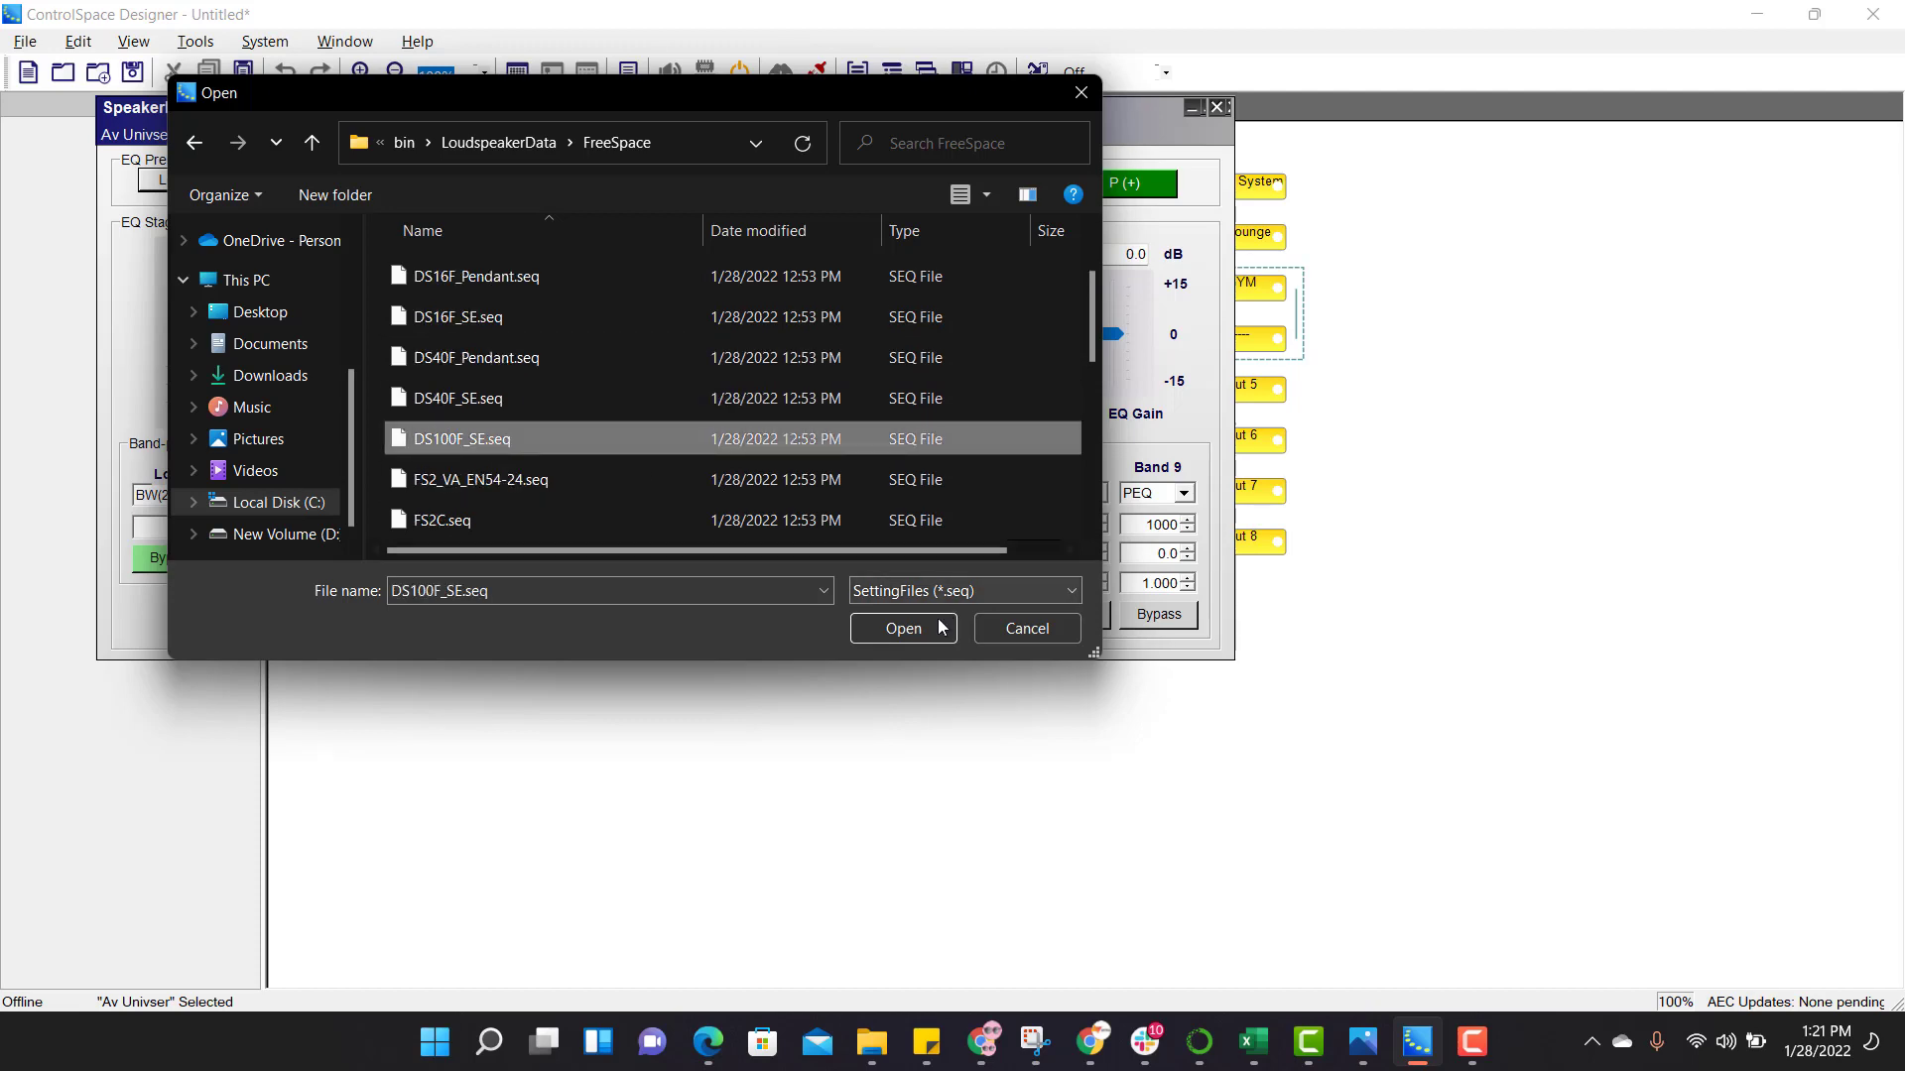
pyautogui.click(904, 629)
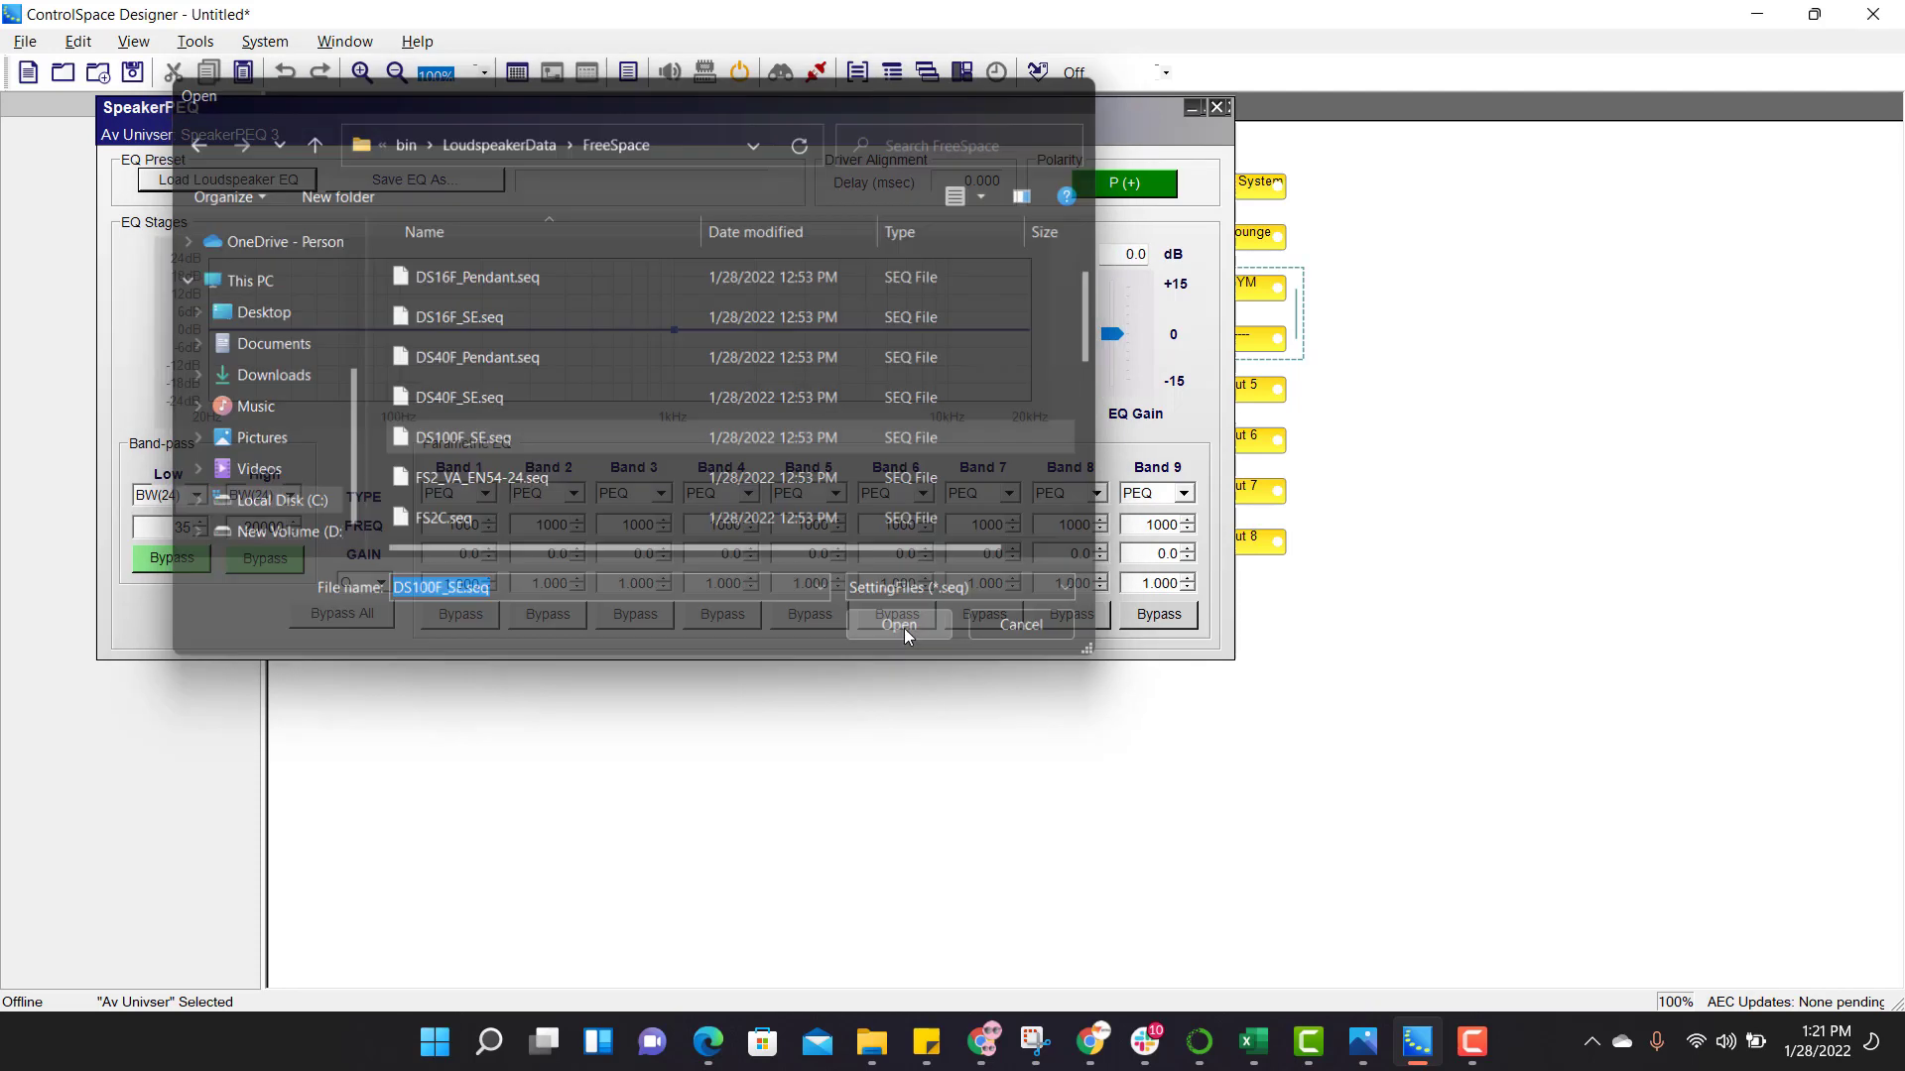
pyautogui.click(1213, 113)
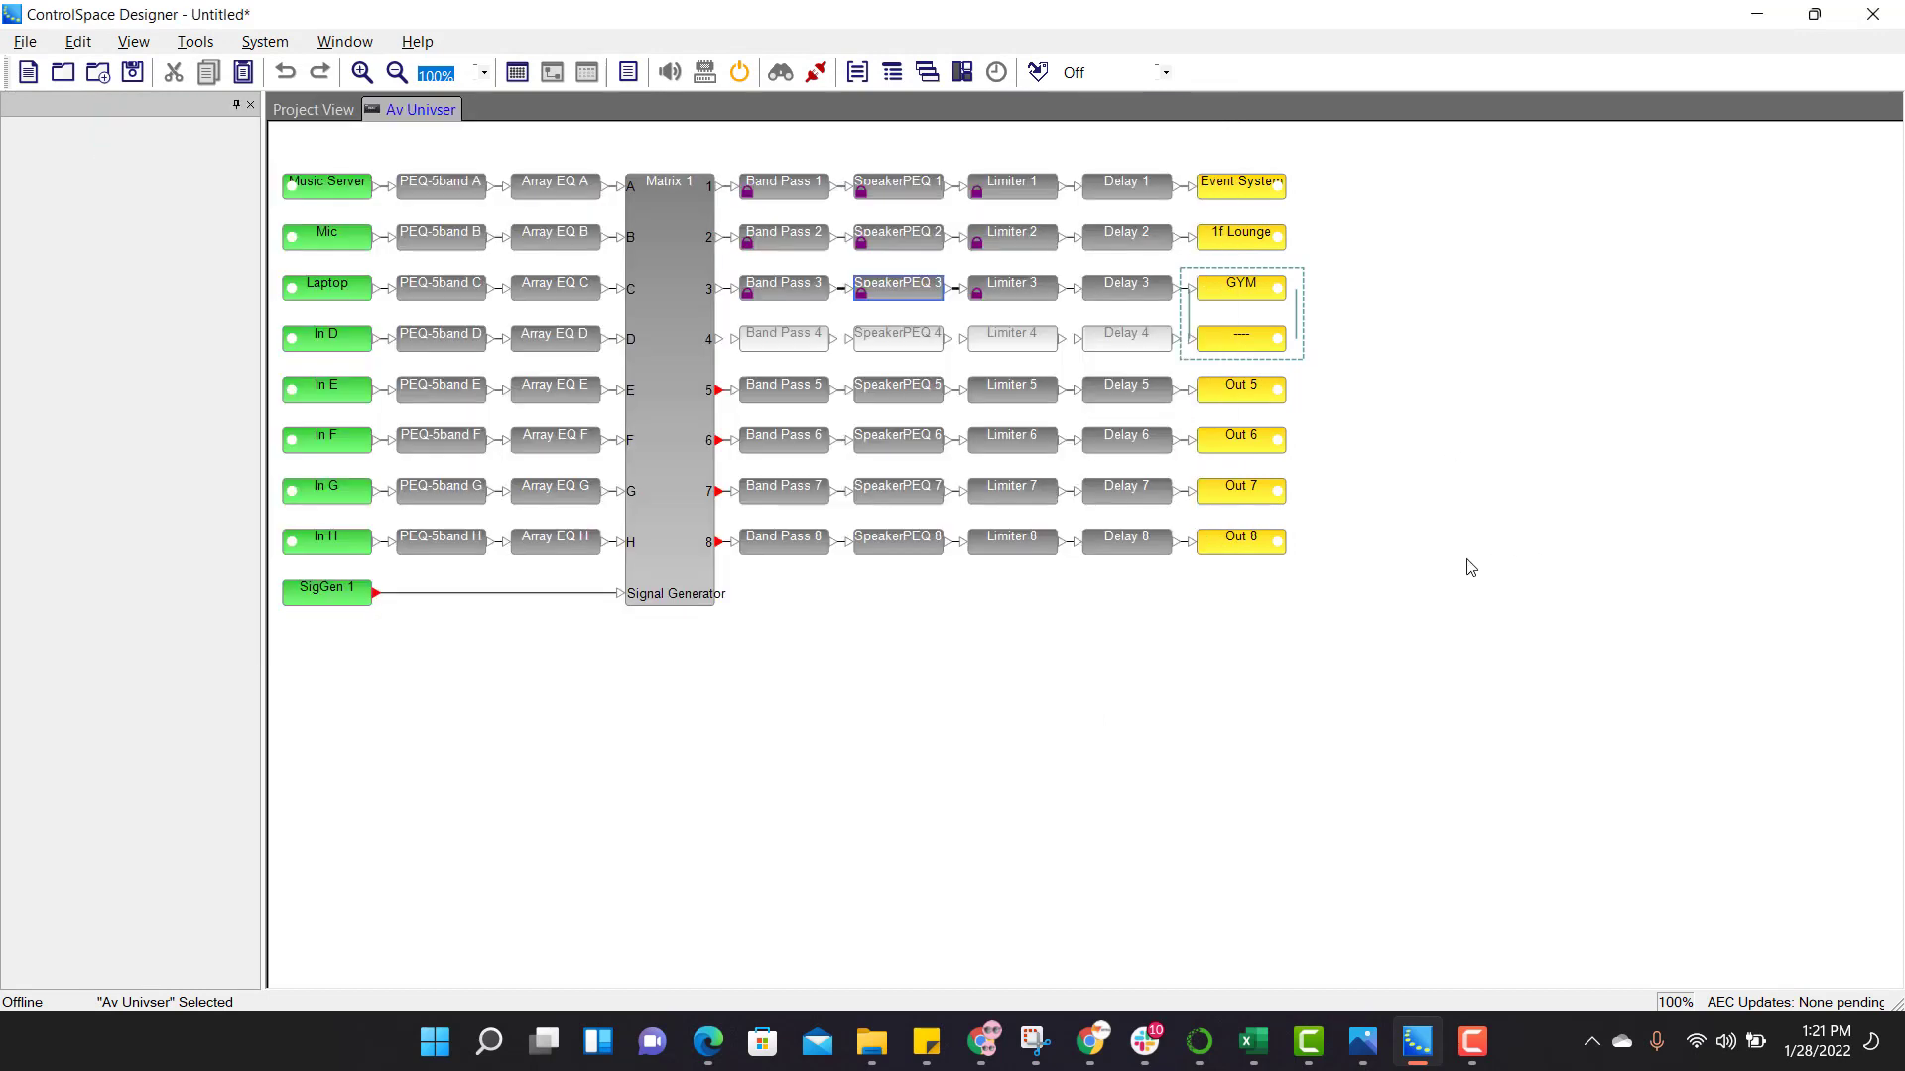